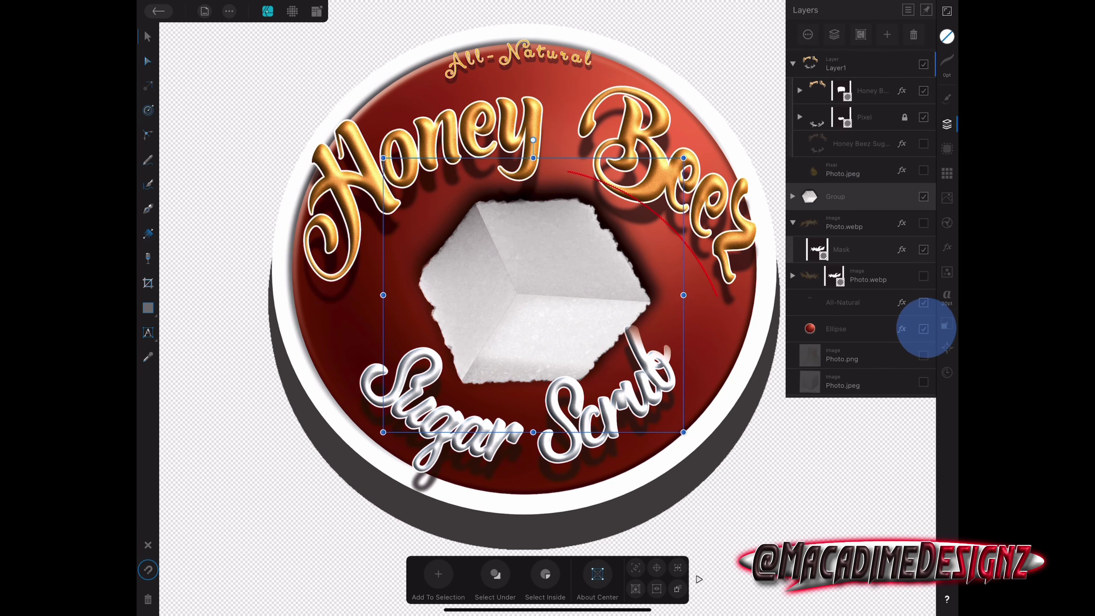
Hide the red Ellipse layer and show the Photo.jpeg honey drop, undoing a stray transform.
{"action": "left_click", "coordinate": [923, 329]}
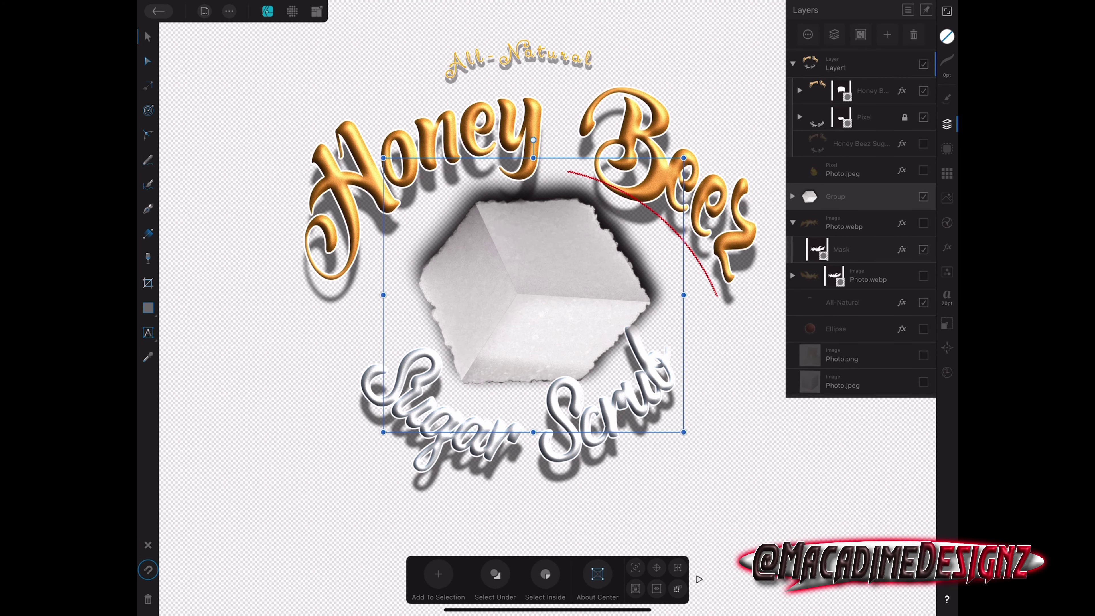
{"action": "left_click", "coordinate": [923, 170]}
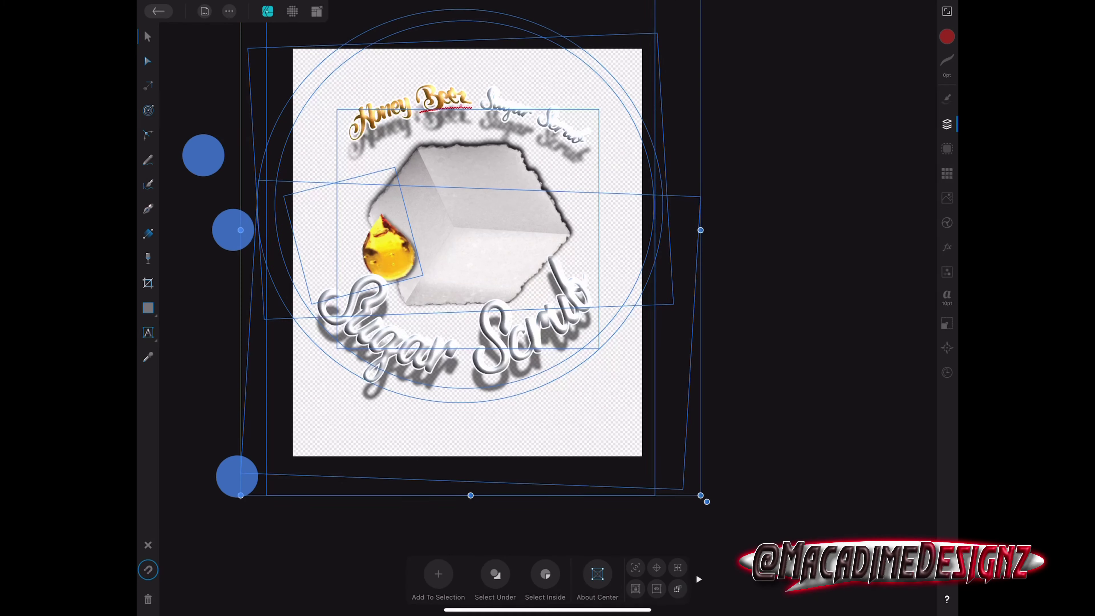
{"action": "key", "text": "ctrl+z"}
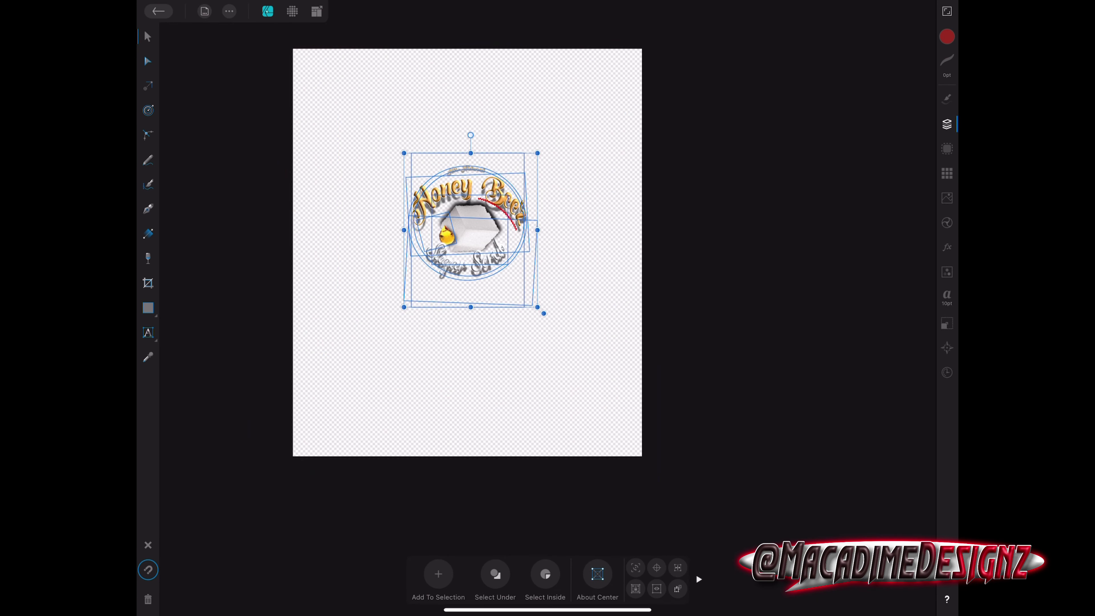
{"action": "left_click", "coordinate": [774, 346]}
Select Layer1 through Ellipse, trial-scale the whole logo, undo it, then select Ellipse alone.
{"action": "left_click", "coordinate": [947, 124]}
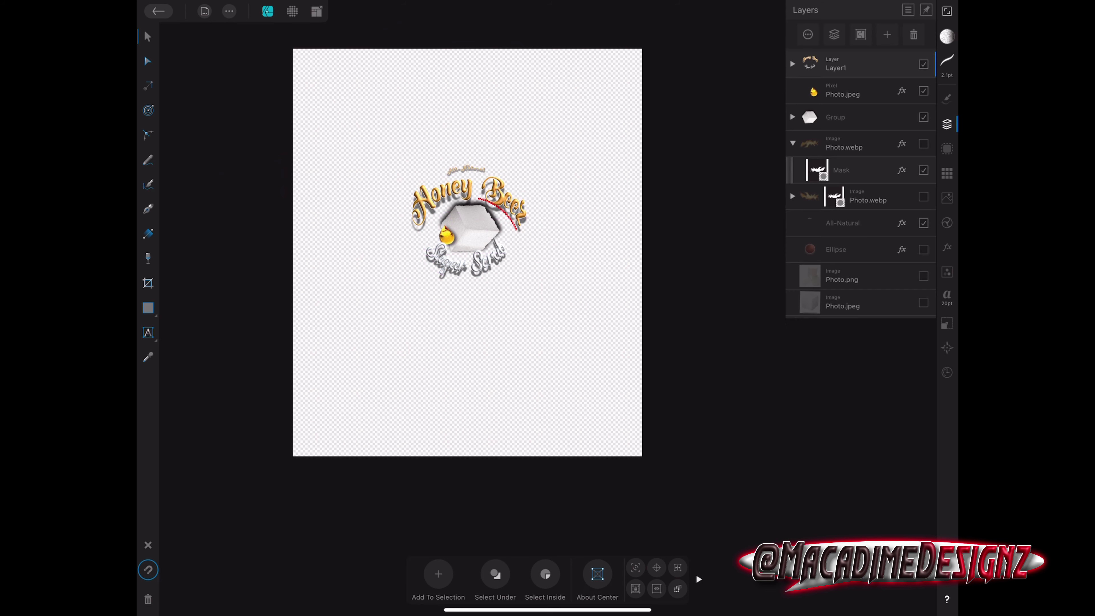
{"action": "left_click", "coordinate": [845, 64]}
{"action": "left_click", "coordinate": [845, 249]}
{"action": "left_click", "coordinate": [845, 64], "text": "shift"}
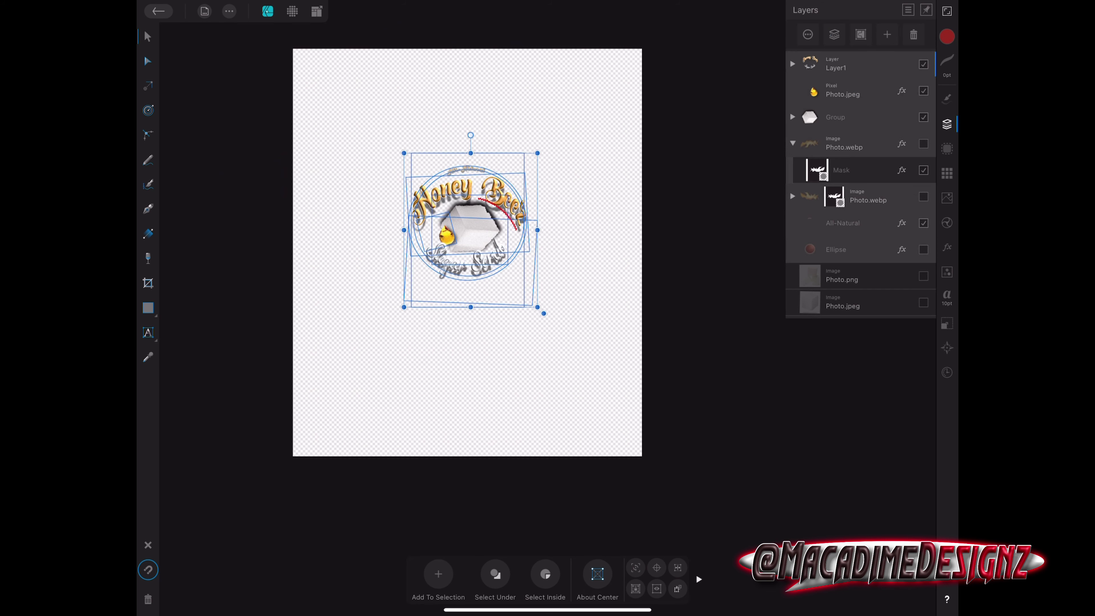
{"action": "mouse_move", "coordinate": [537, 153]}
{"action": "left_mouse_down"}
{"action": "mouse_move", "coordinate": [687, 49]}
{"action": "mouse_move", "coordinate": [619, 104]}
{"action": "left_mouse_up"}
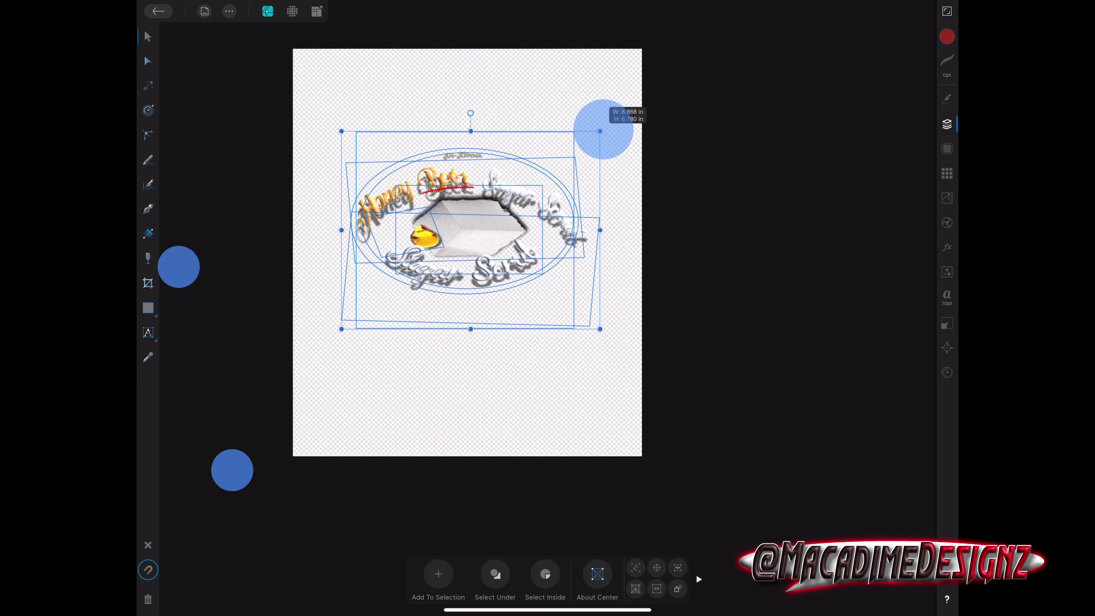
{"action": "key", "text": "ctrl+z"}
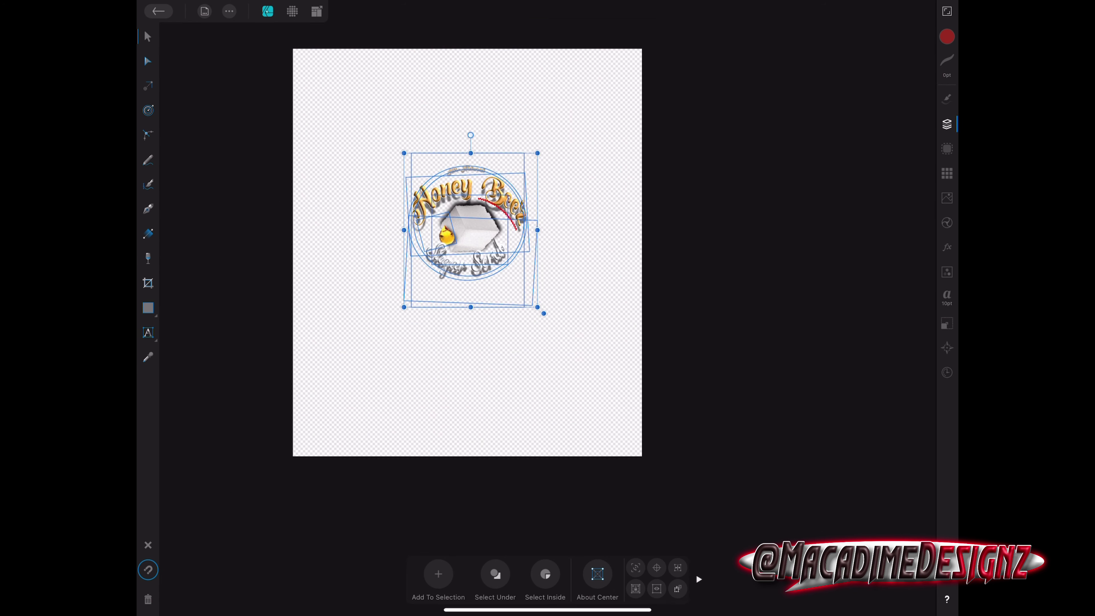
{"action": "left_click", "coordinate": [946, 125]}
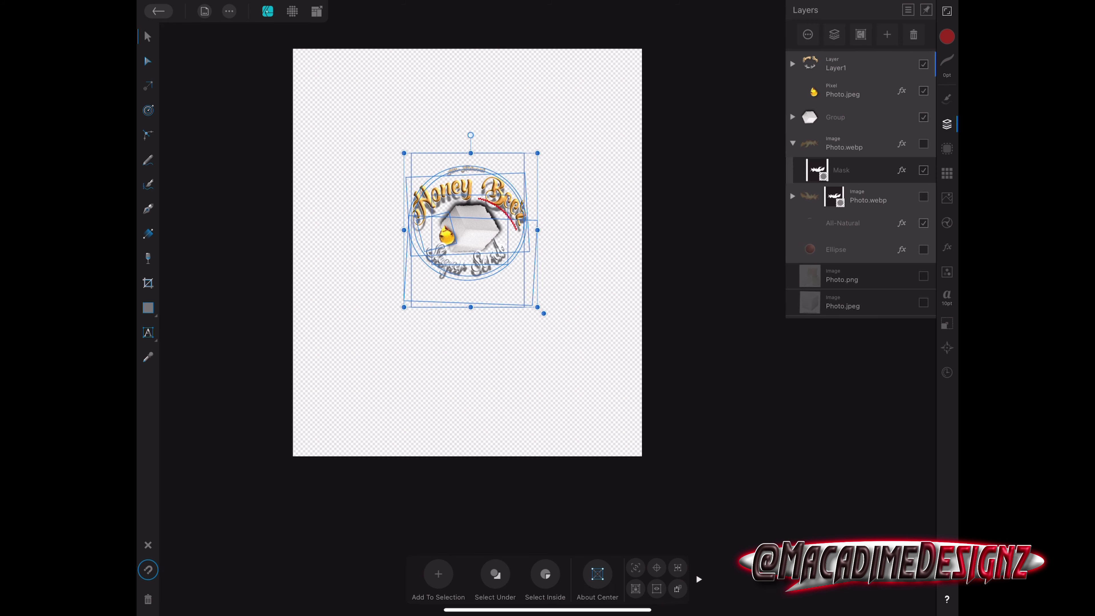
{"action": "left_click", "coordinate": [835, 249]}
Show the Ellipse layer again and enlarge the red plate from its corner and top handles.
{"action": "left_click", "coordinate": [923, 249]}
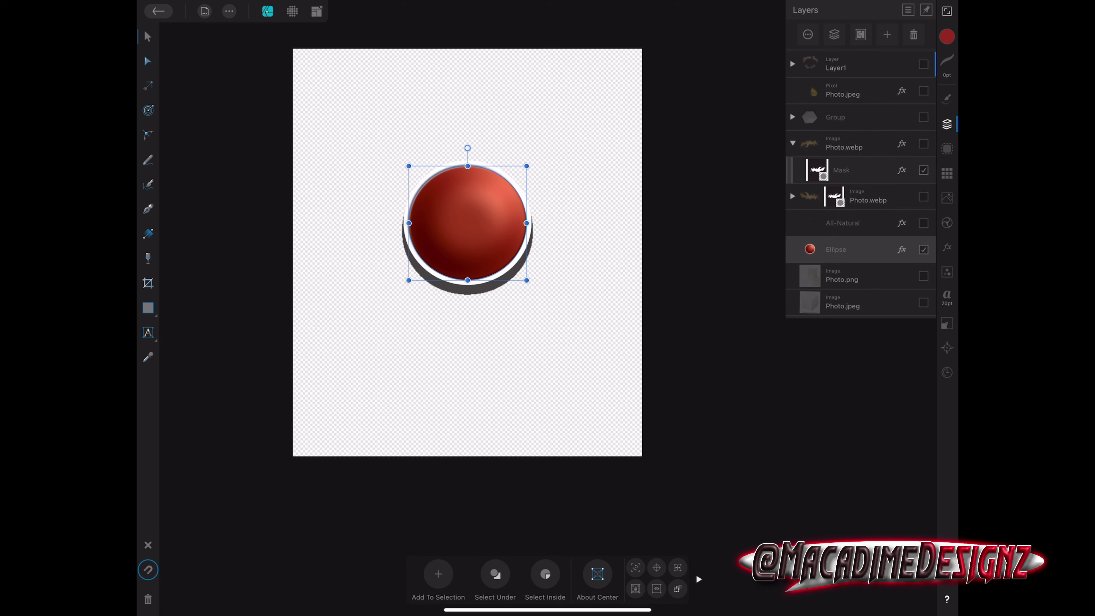
{"action": "mouse_move", "coordinate": [526, 280]}
{"action": "left_mouse_down"}
{"action": "mouse_move", "coordinate": [605, 359]}
{"action": "mouse_move", "coordinate": [617, 418]}
{"action": "mouse_move", "coordinate": [352, 447]}
{"action": "left_mouse_up"}
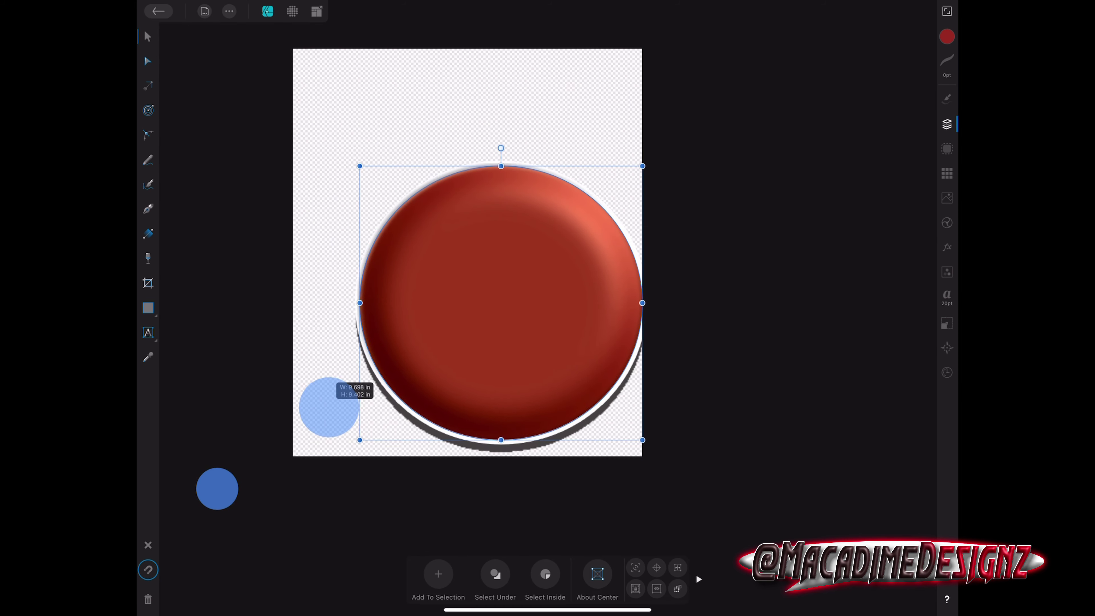
{"action": "mouse_move", "coordinate": [352, 166]}
{"action": "left_mouse_down"}
{"action": "mouse_move", "coordinate": [313, 118]}
{"action": "mouse_move", "coordinate": [330, 139]}
{"action": "left_mouse_up"}
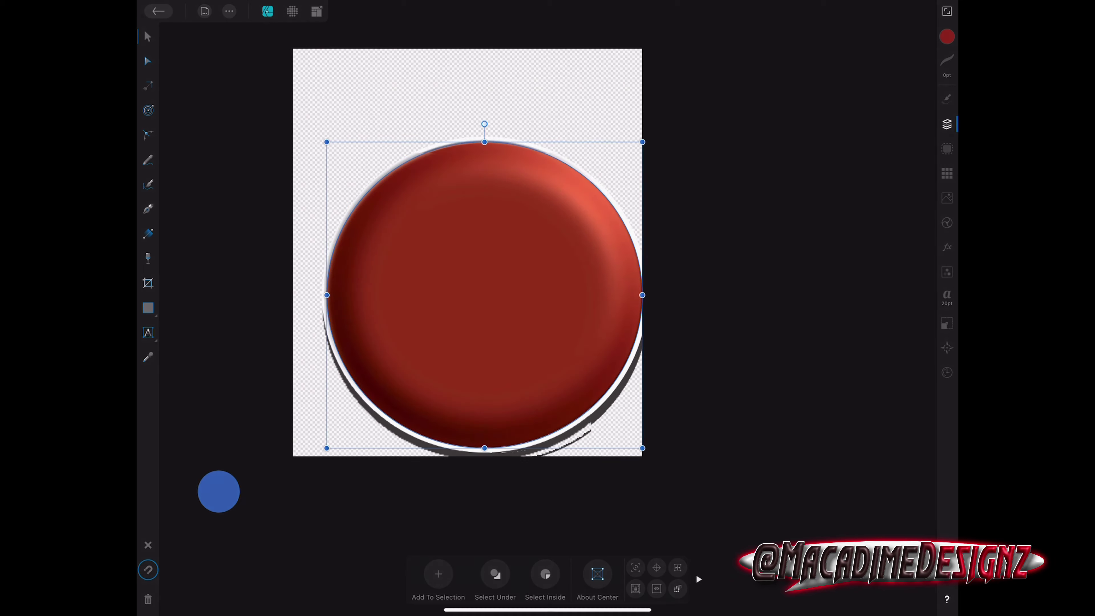
{"action": "left_click_drag", "start_coordinate": [484, 140], "coordinate": [494, 90]}
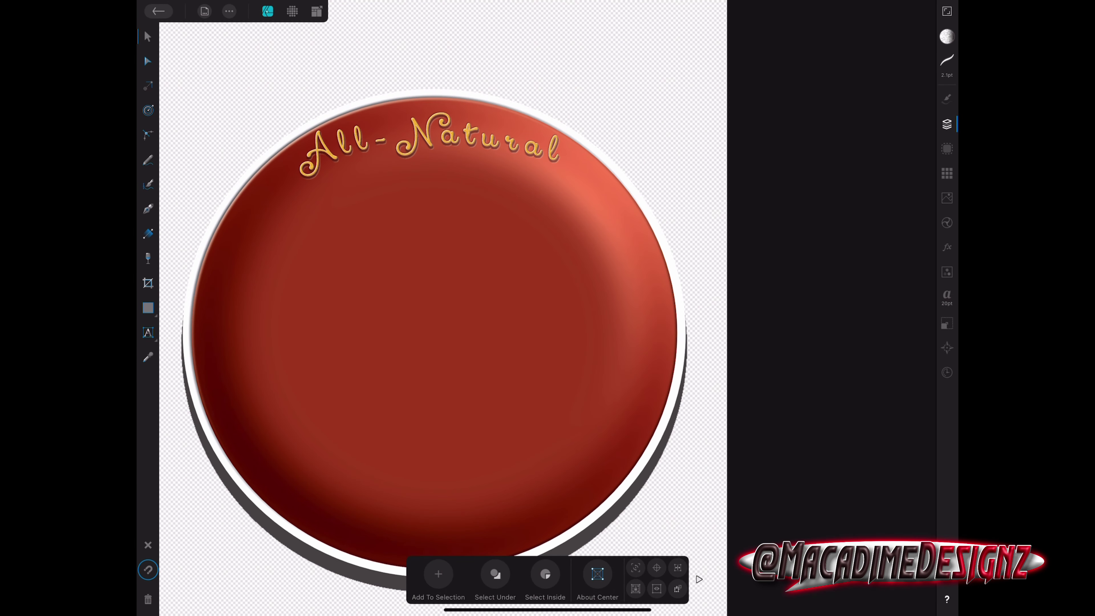
Show and select Photo.webp, then scale and position the gold honey splash across the plate.
{"action": "left_click", "coordinate": [922, 143]}
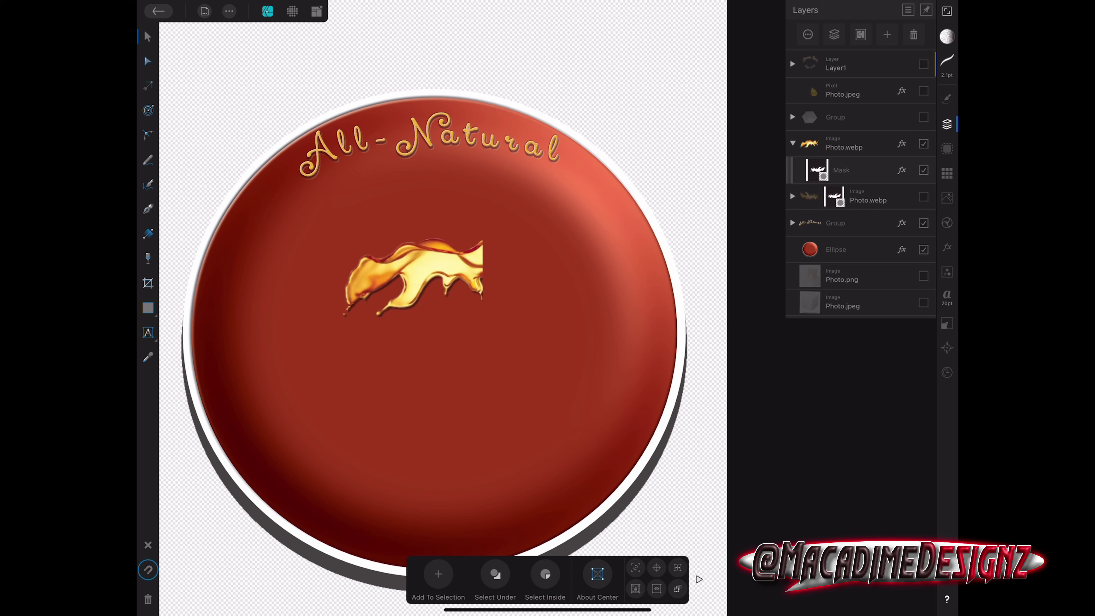
{"action": "left_click", "coordinate": [844, 145]}
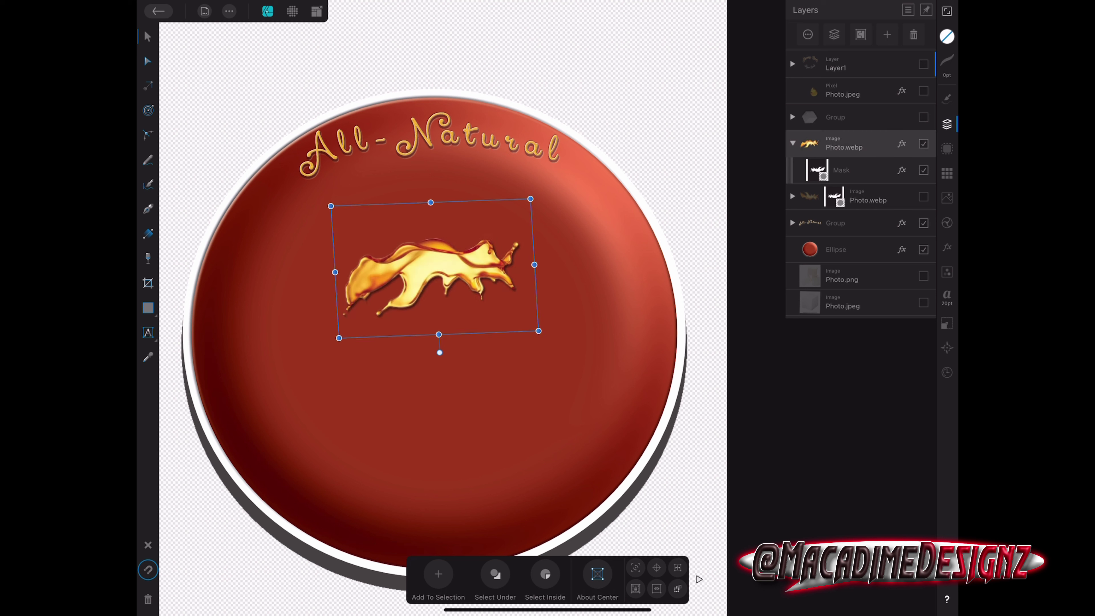
{"action": "left_click_drag", "start_coordinate": [538, 331], "coordinate": [687, 469]}
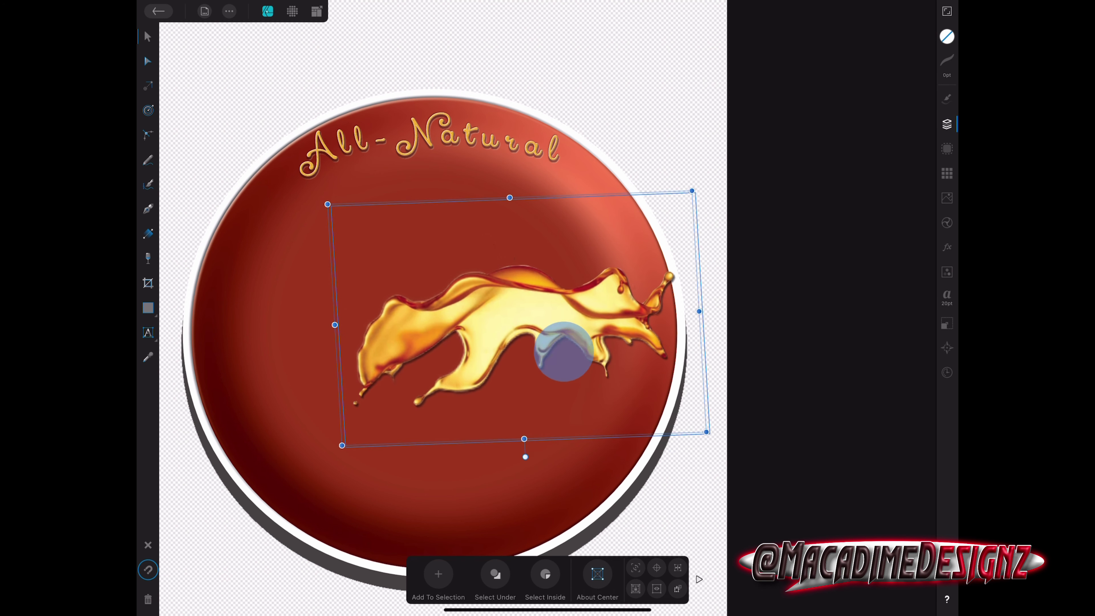
{"action": "left_click_drag", "start_coordinate": [564, 352], "coordinate": [481, 311]}
{"action": "left_click_drag", "start_coordinate": [650, 407], "coordinate": [719, 449]}
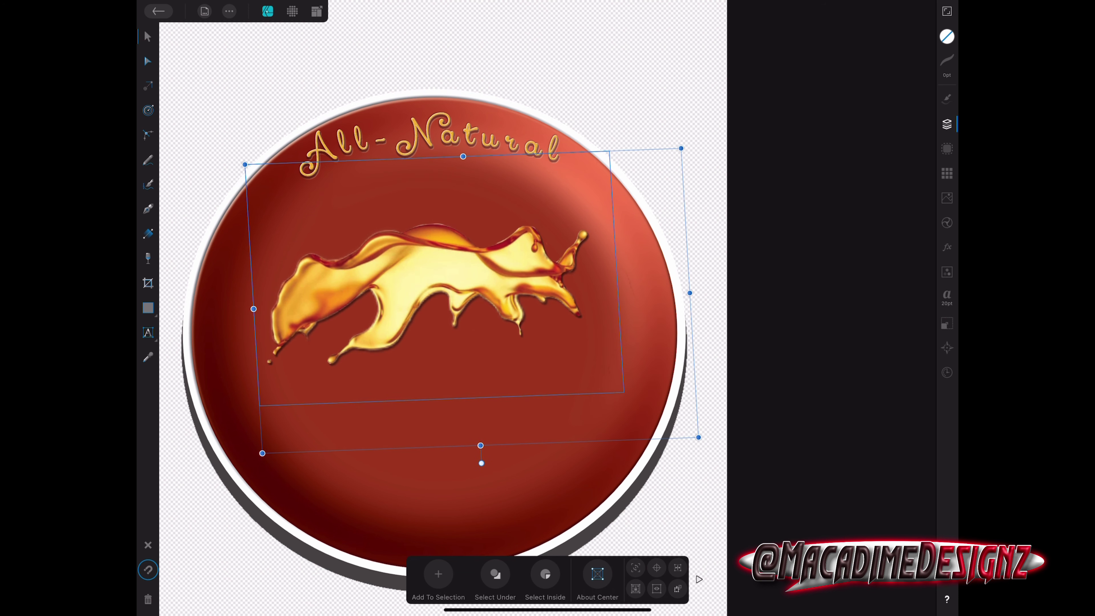
{"action": "mouse_move", "coordinate": [530, 343]}
{"action": "left_mouse_down"}
{"action": "mouse_move", "coordinate": [477, 305]}
{"action": "mouse_move", "coordinate": [501, 335]}
{"action": "left_mouse_up"}
{"action": "left_click_drag", "start_coordinate": [441, 443], "coordinate": [422, 441]}
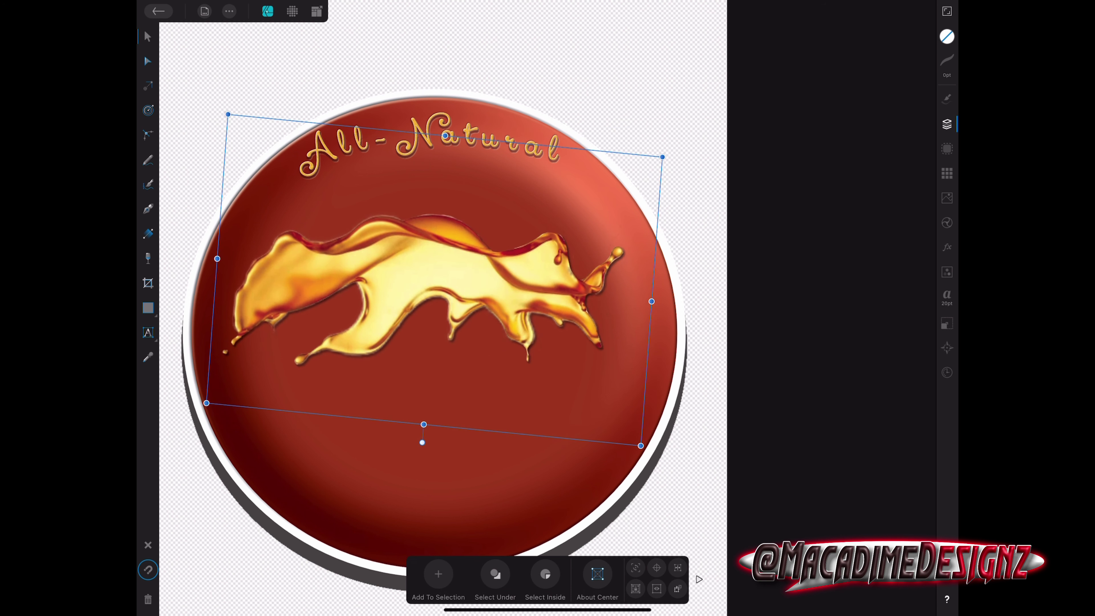
{"action": "left_click_drag", "start_coordinate": [640, 445], "coordinate": [680, 469]}
{"action": "mouse_move", "coordinate": [567, 372]}
{"action": "left_mouse_down"}
{"action": "mouse_move", "coordinate": [585, 387]}
{"action": "mouse_move", "coordinate": [573, 385]}
{"action": "left_mouse_up"}
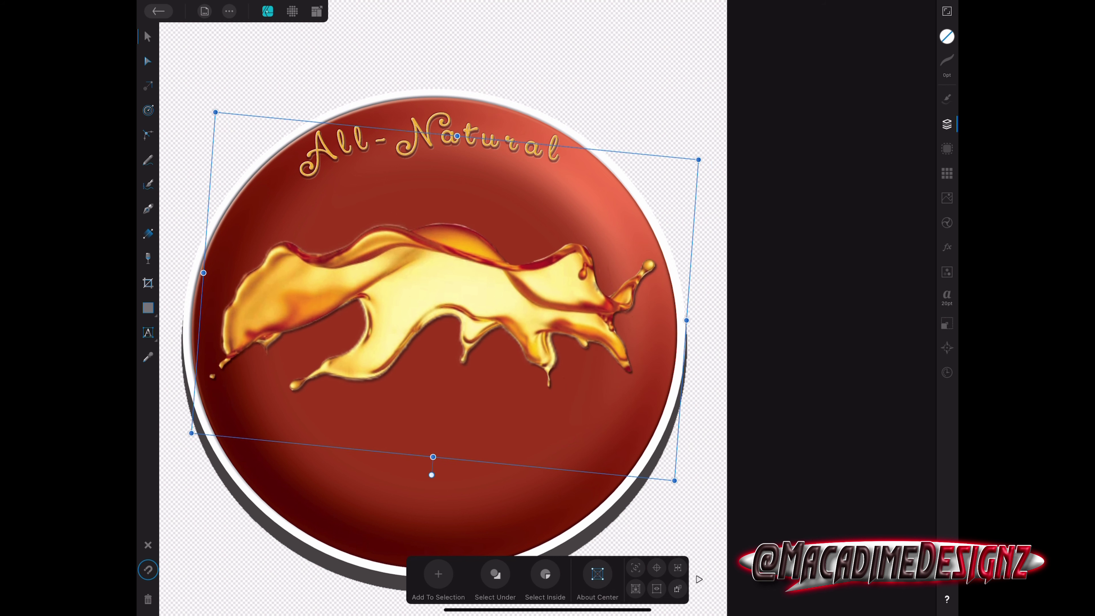
Show and select the sugar cube Group layer.
{"action": "left_click", "coordinate": [946, 125]}
{"action": "left_click", "coordinate": [923, 117]}
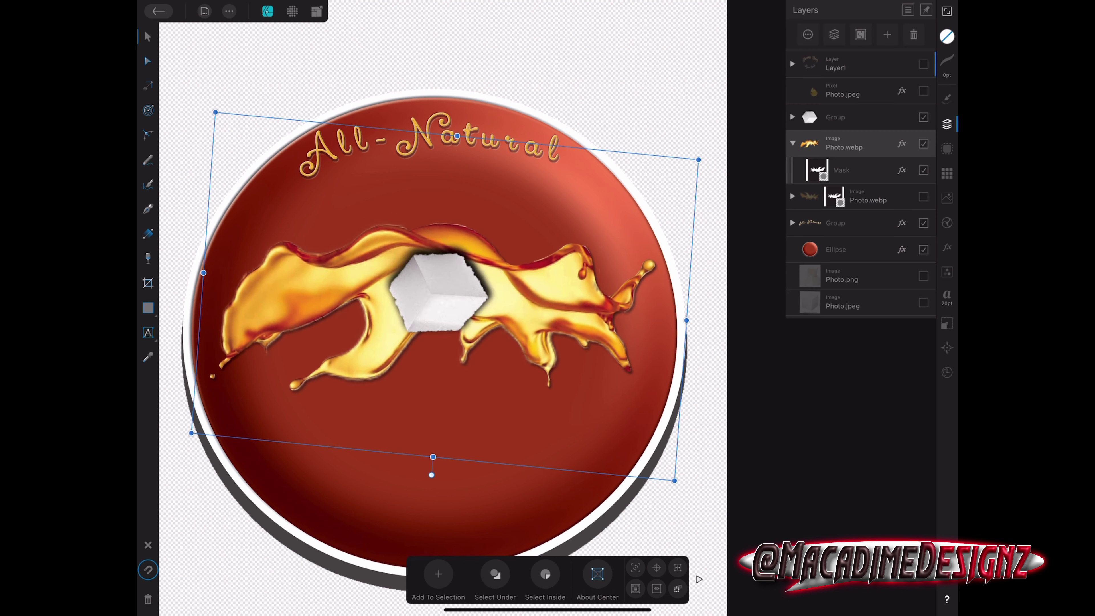
{"action": "left_click", "coordinate": [835, 116]}
Scale up the sugar cube group and centre it on the plate.
{"action": "left_click", "coordinate": [947, 124]}
{"action": "left_click_drag", "start_coordinate": [587, 432], "coordinate": [762, 582]}
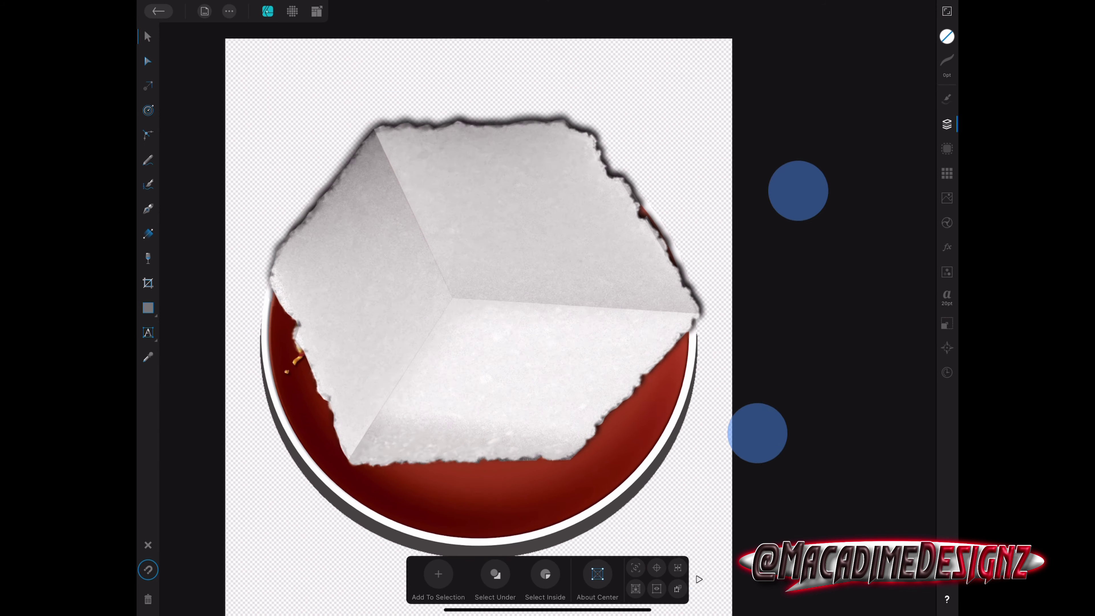
{"action": "scroll", "coordinate": [777, 311], "scroll_direction": "down", "scroll_amount": 3}
{"action": "mouse_move", "coordinate": [440, 329]}
{"action": "left_mouse_down"}
{"action": "mouse_move", "coordinate": [446, 354]}
{"action": "mouse_move", "coordinate": [442, 338]}
{"action": "left_mouse_up"}
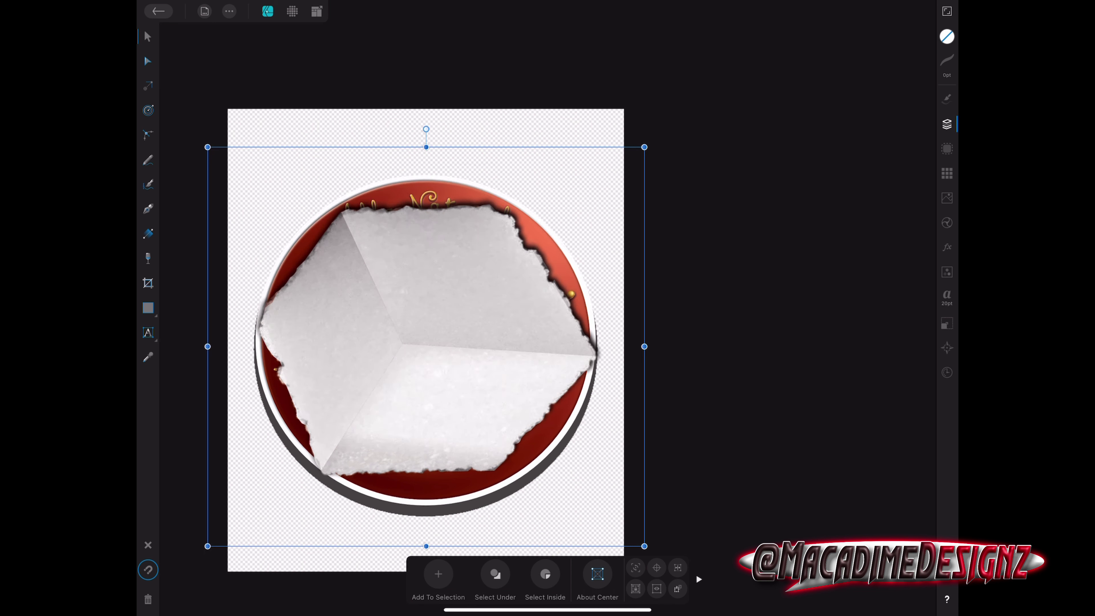
Select Photo.jpeg and resize, tilt and move the honey droplet onto the cube's upper-left.
{"action": "left_click", "coordinate": [946, 124]}
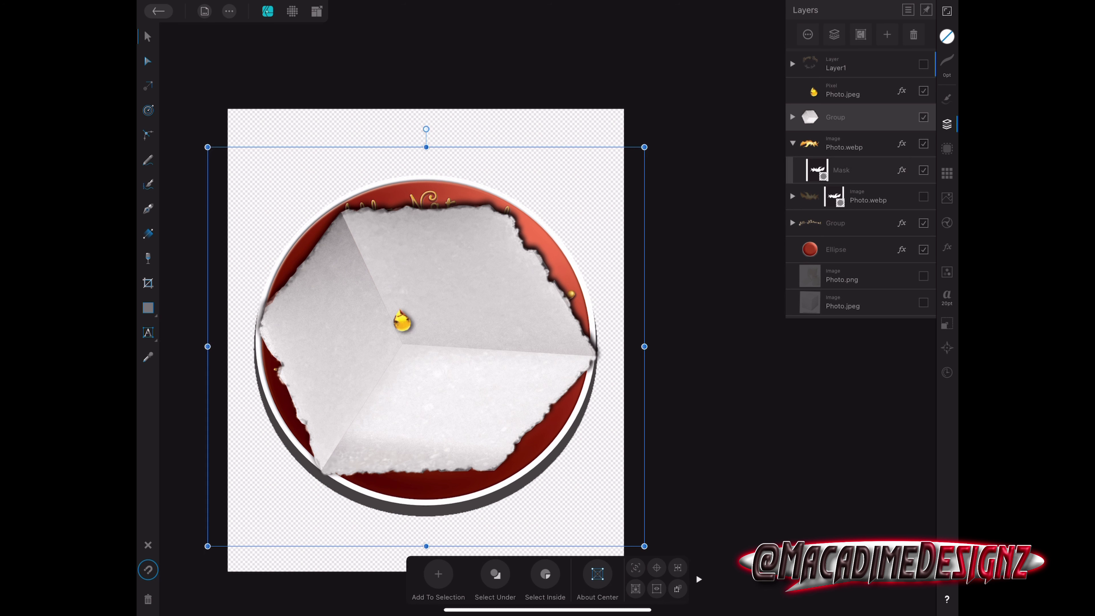
{"action": "left_click", "coordinate": [842, 93]}
{"action": "mouse_move", "coordinate": [368, 341]}
{"action": "left_mouse_down"}
{"action": "mouse_move", "coordinate": [317, 442]}
{"action": "mouse_move", "coordinate": [335, 440]}
{"action": "left_mouse_up"}
{"action": "mouse_move", "coordinate": [428, 159]}
{"action": "left_mouse_down"}
{"action": "mouse_move", "coordinate": [385, 189]}
{"action": "mouse_move", "coordinate": [429, 148]}
{"action": "left_mouse_up"}
{"action": "left_click_drag", "start_coordinate": [521, 212], "coordinate": [384, 172]}
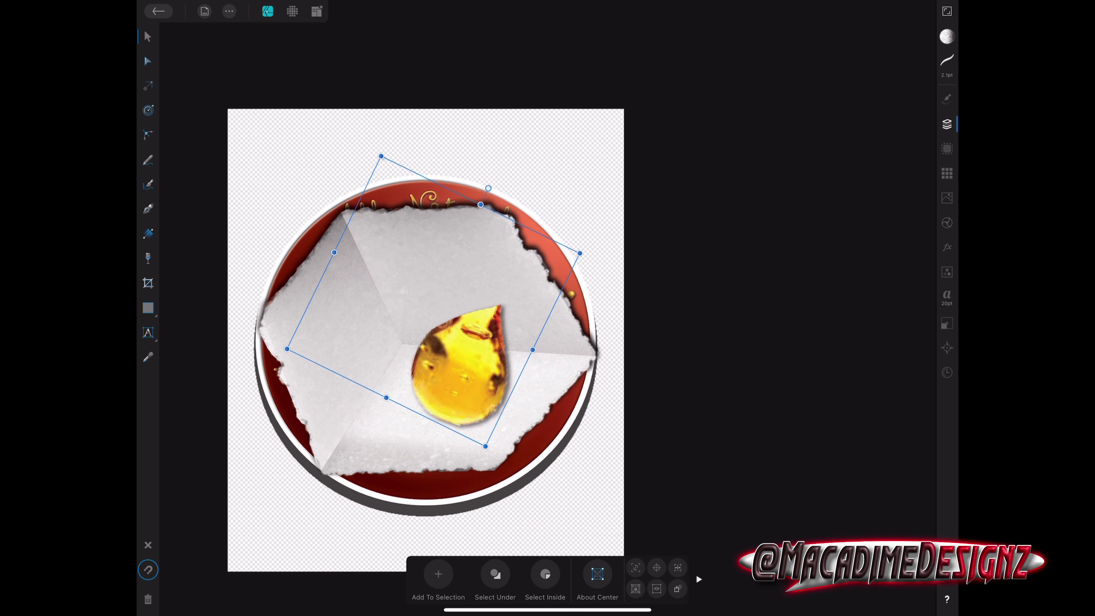
{"action": "left_click_drag", "start_coordinate": [435, 325], "coordinate": [429, 333]}
{"action": "left_click_drag", "start_coordinate": [460, 367], "coordinate": [355, 350]}
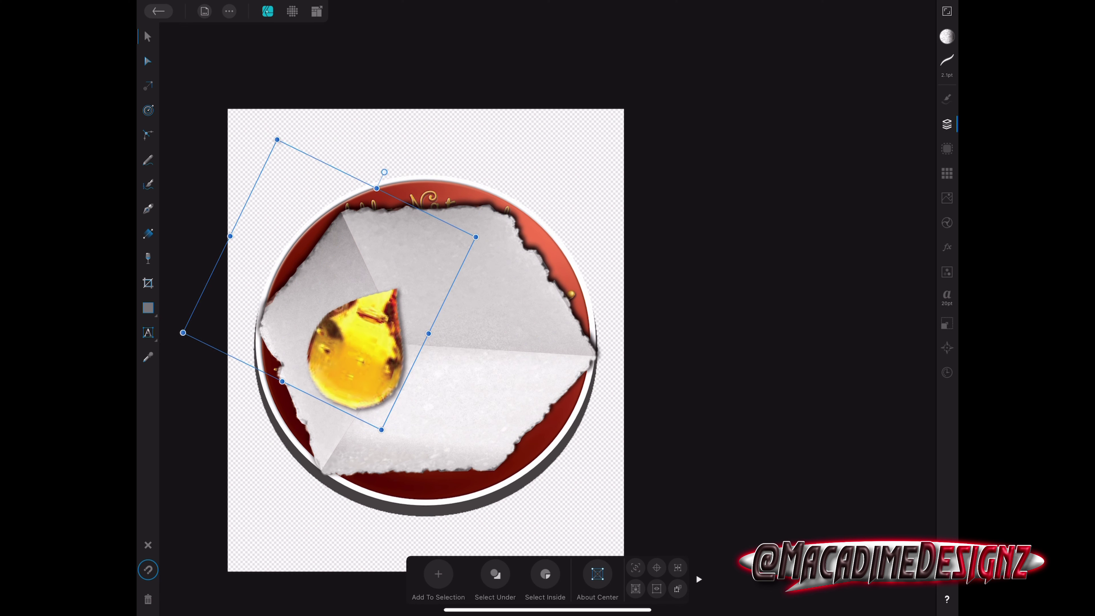
{"action": "left_click_drag", "start_coordinate": [475, 237], "coordinate": [434, 250]}
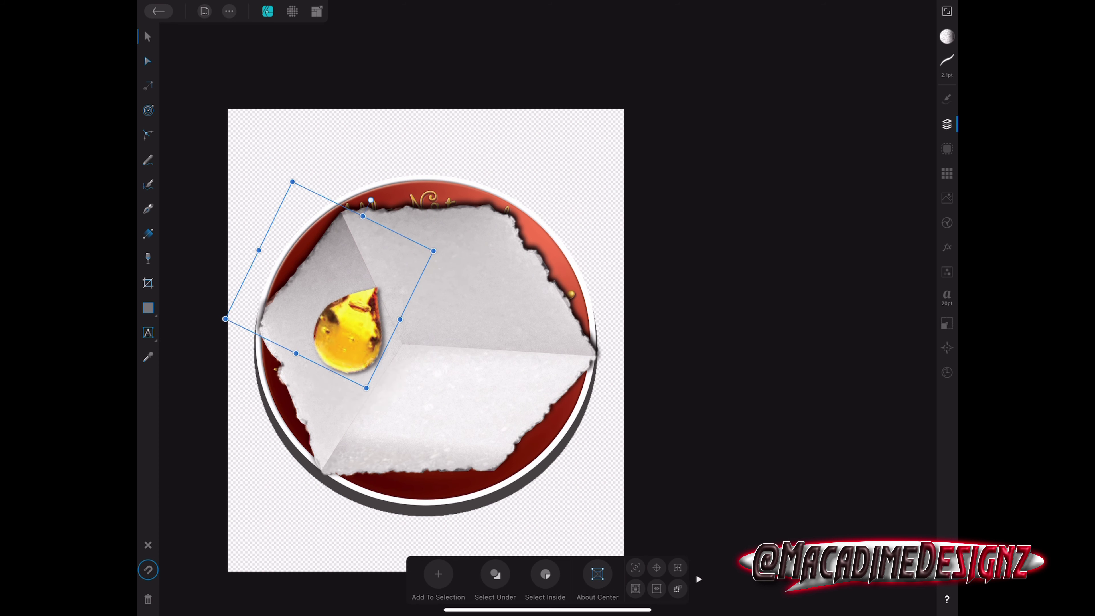
{"action": "left_click", "coordinate": [947, 124]}
Show Layer1, select the curved Honey Beez text, try widening its path, then undo it.
{"action": "left_click", "coordinate": [923, 64]}
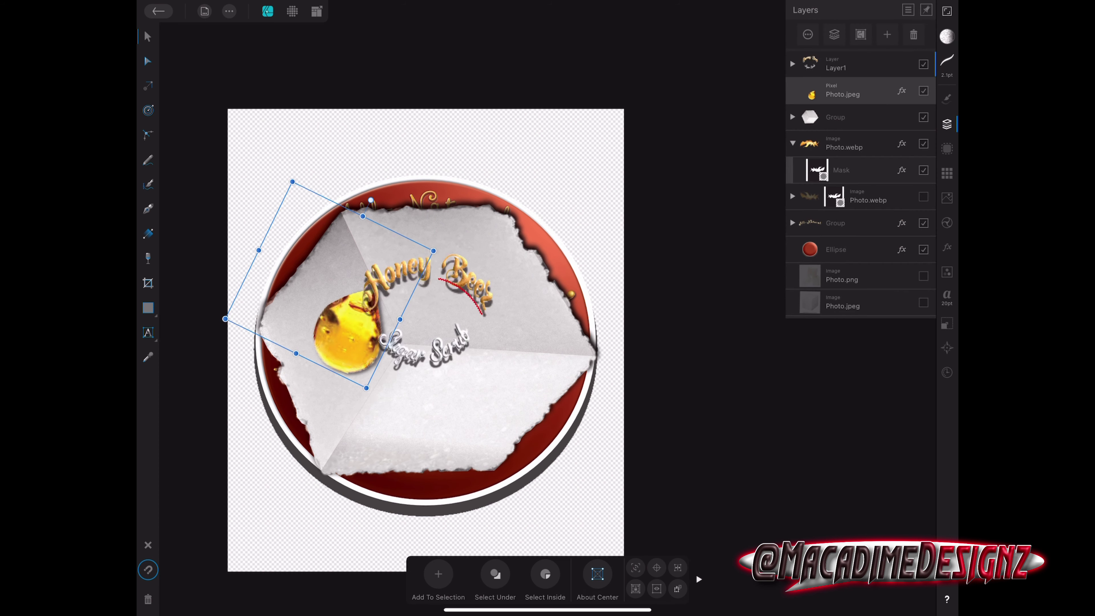
{"action": "left_click", "coordinate": [844, 65]}
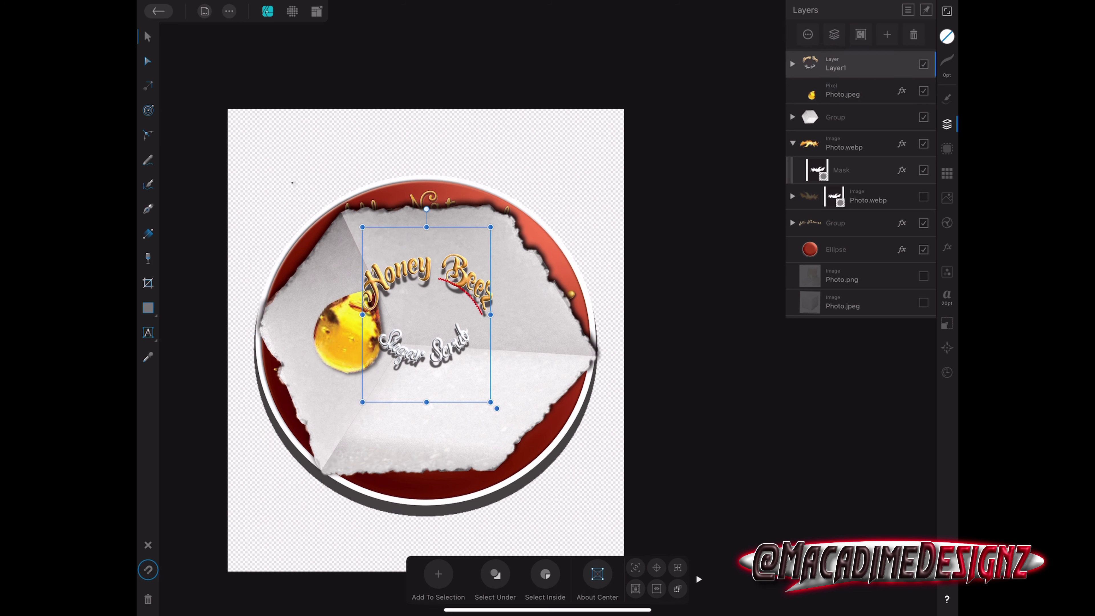
{"action": "left_click", "coordinate": [793, 63]}
{"action": "left_click", "coordinate": [867, 91]}
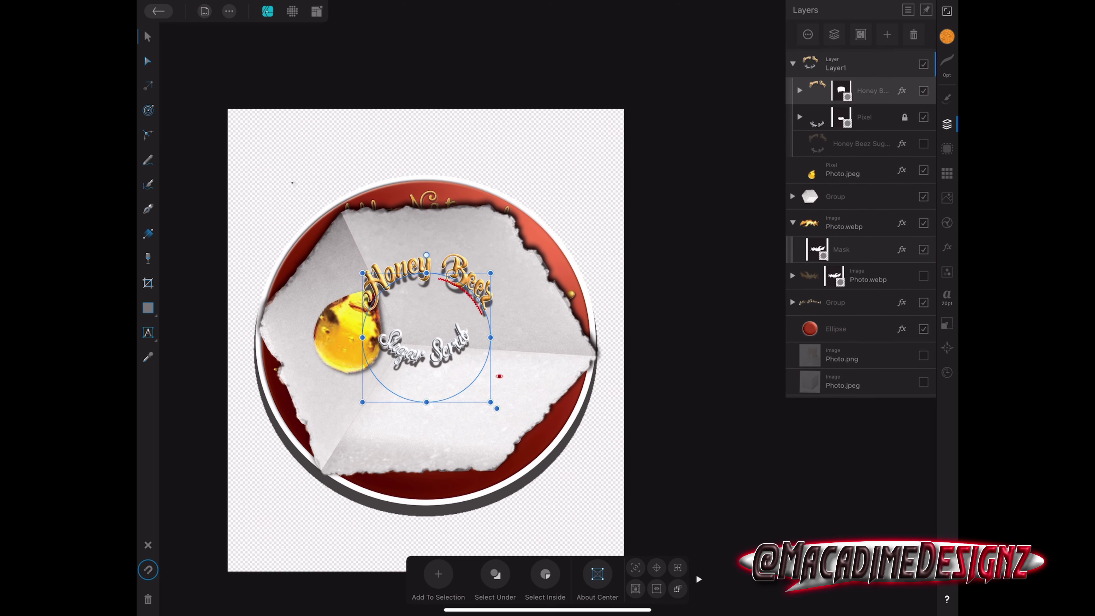
{"action": "scroll", "coordinate": [424, 350], "scroll_direction": "up", "scroll_amount": 5}
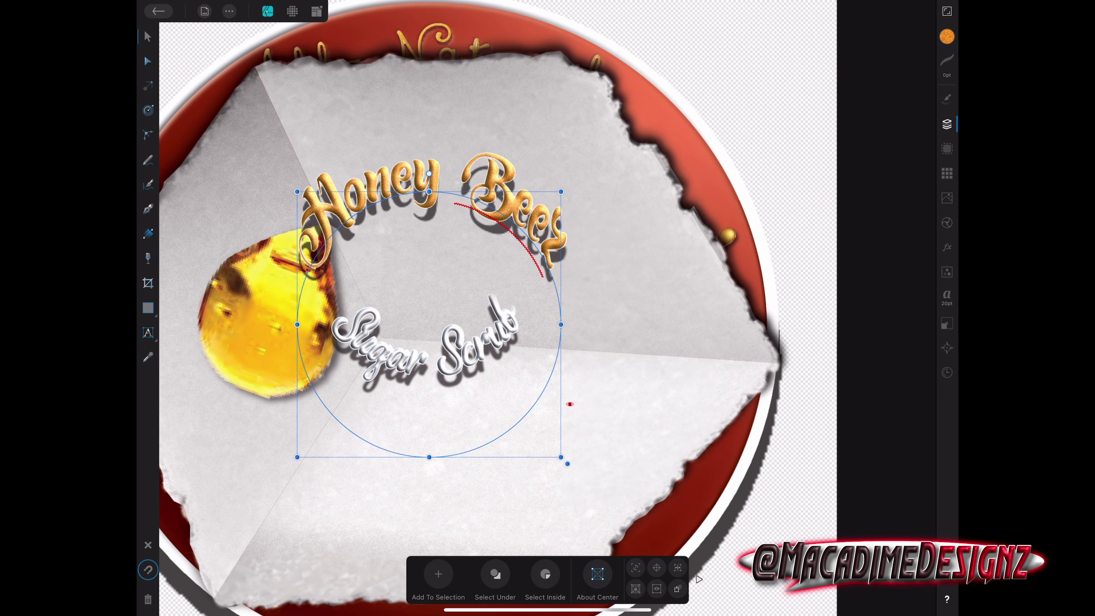
{"action": "left_click_drag", "start_coordinate": [560, 191], "coordinate": [572, 189]}
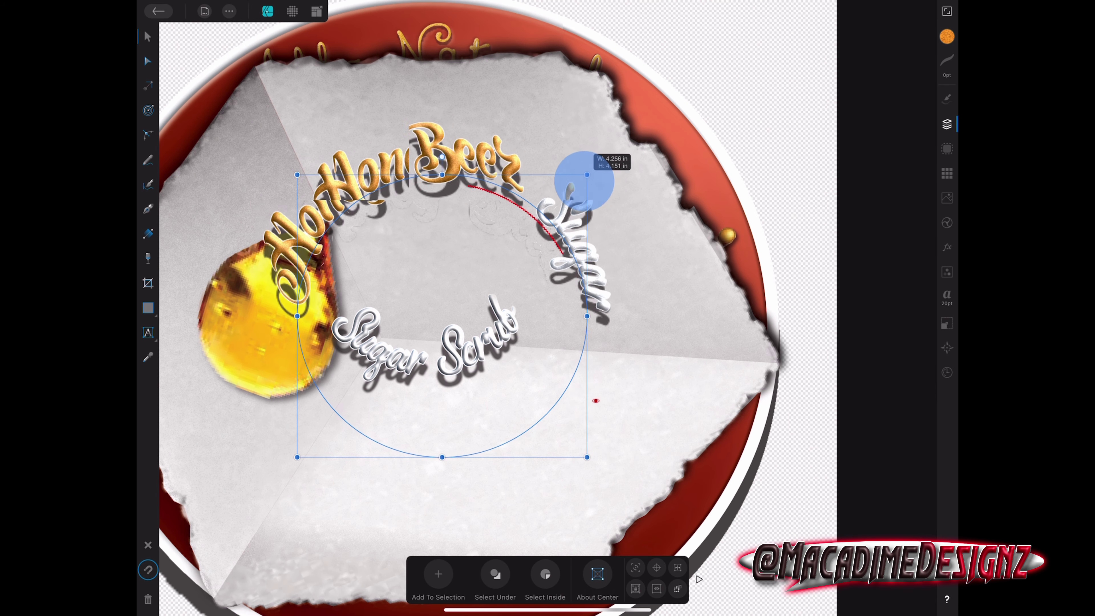
{"action": "scroll", "coordinate": [604, 306], "scroll_direction": "down", "scroll_amount": 3}
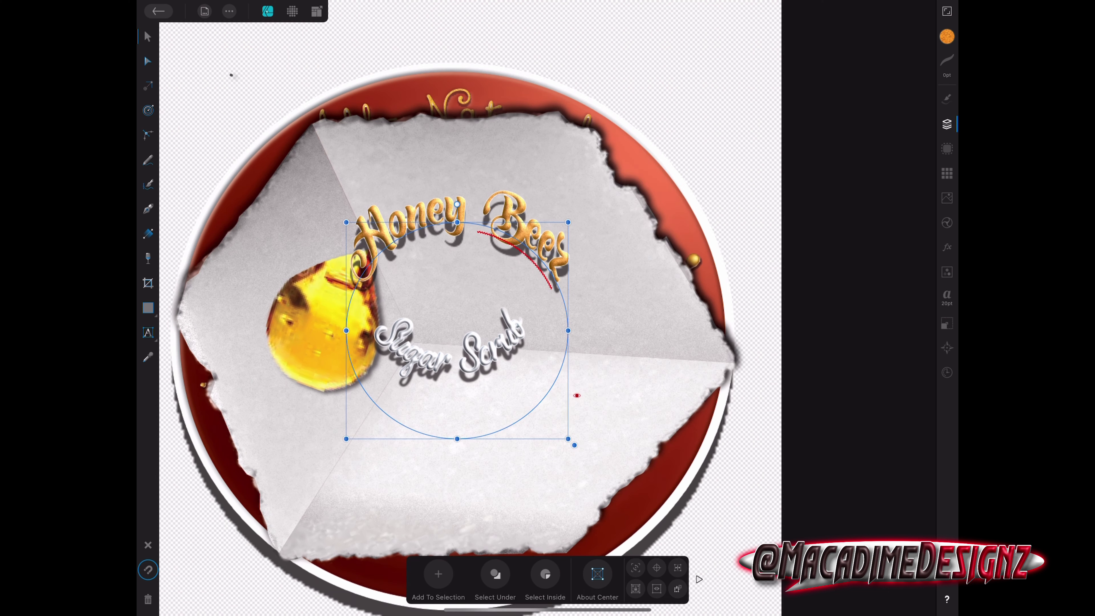
{"action": "key", "text": "ctrl+z"}
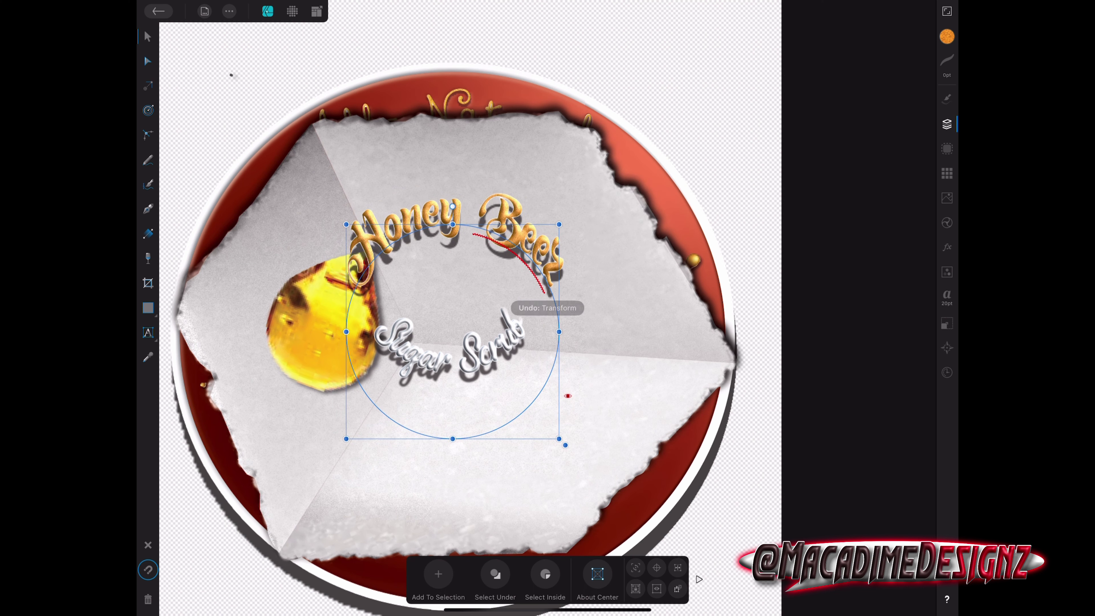
Select all of Honey Beez, set it to 200 pt, and enlarge its circular path.
{"action": "double_click", "coordinate": [359, 276]}
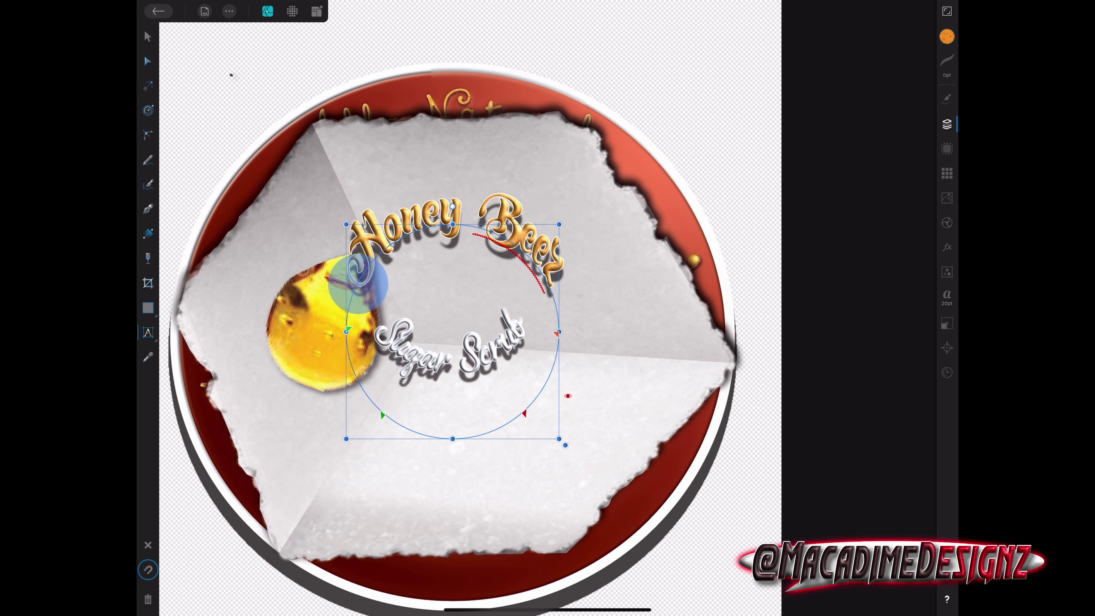
{"action": "left_click_drag", "start_coordinate": [461, 190], "coordinate": [591, 269]}
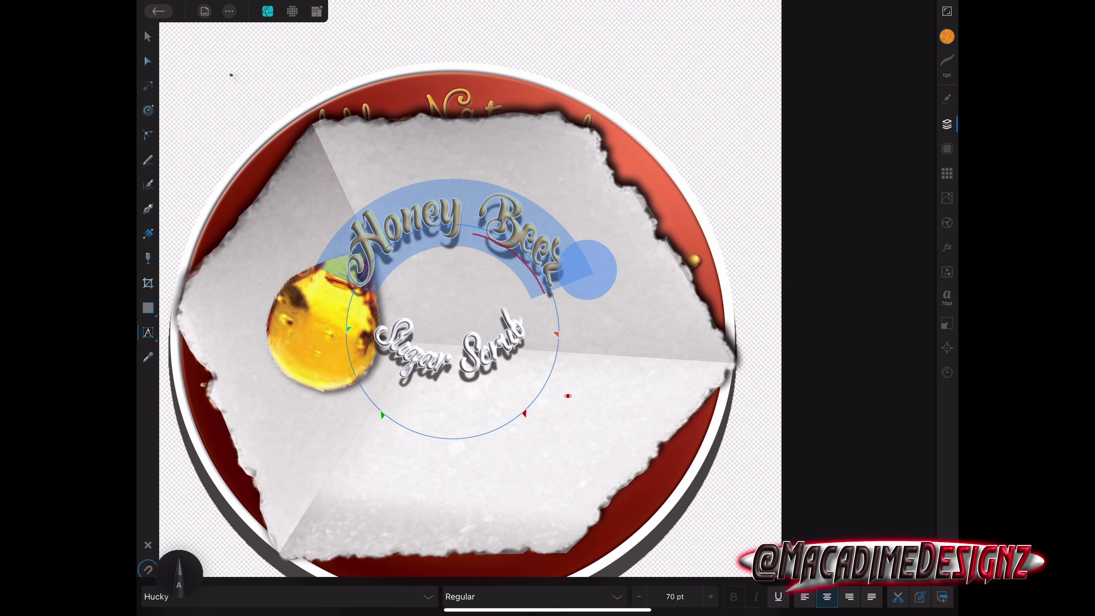
{"action": "left_click", "coordinate": [674, 596]}
{"action": "type", "text": "200"}
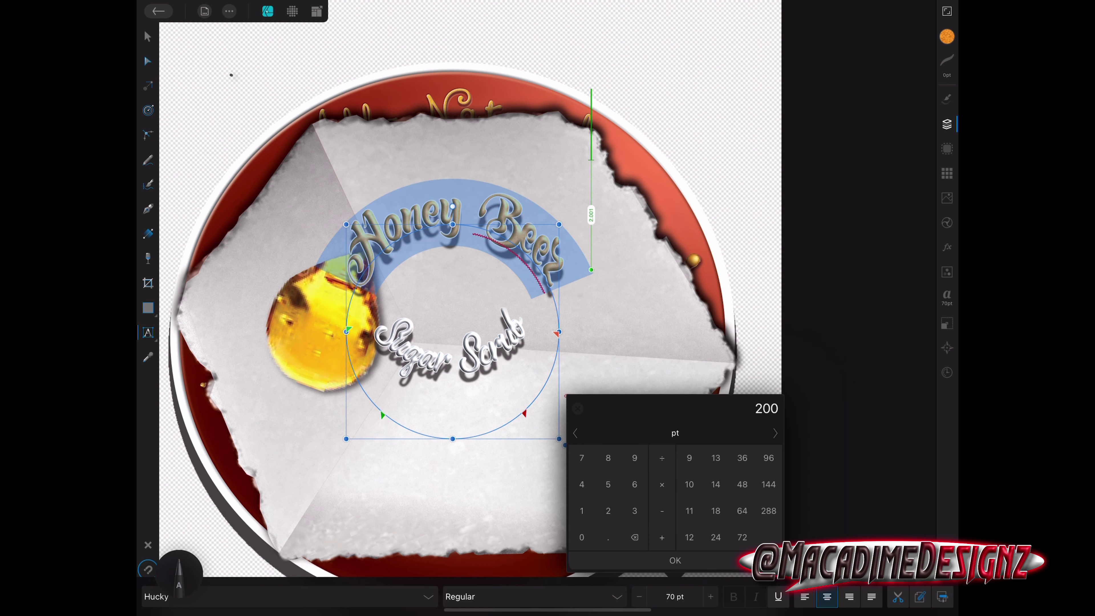
{"action": "left_click", "coordinate": [675, 560]}
{"action": "left_click_drag", "start_coordinate": [560, 439], "coordinate": [775, 553]}
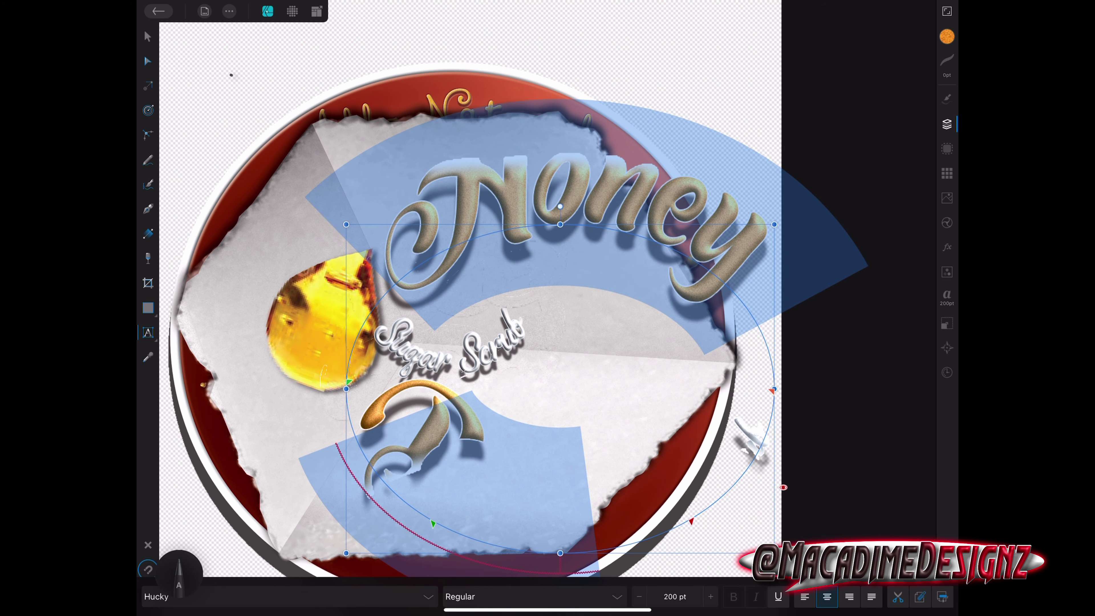
Change Honey Beez to 100 pt, try sliding it along the path, then undo twice.
{"action": "left_click", "coordinate": [675, 596]}
{"action": "type", "text": "100"}
{"action": "key", "text": "Return"}
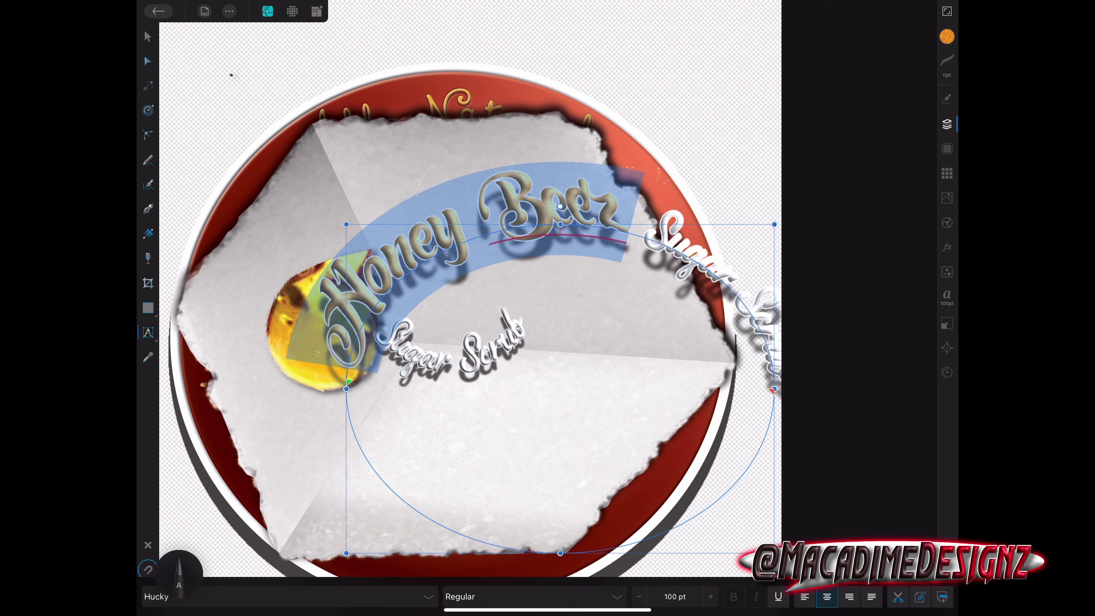
{"action": "left_click_drag", "start_coordinate": [348, 381], "coordinate": [570, 330]}
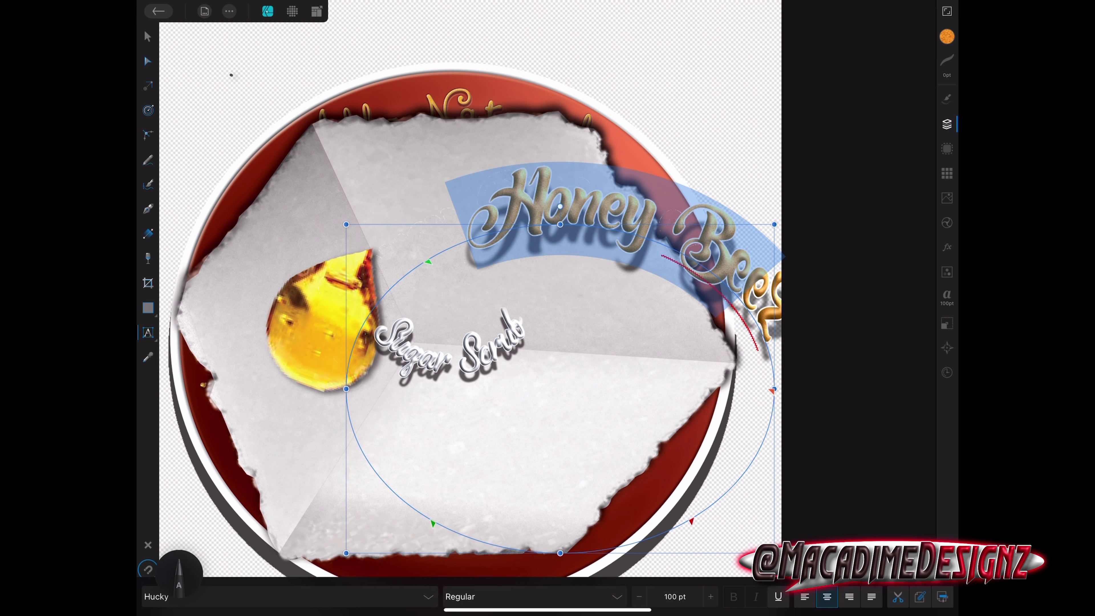
{"action": "scroll", "coordinate": [624, 267], "scroll_direction": "down", "scroll_amount": 5}
{"action": "key", "text": "ctrl+z"}
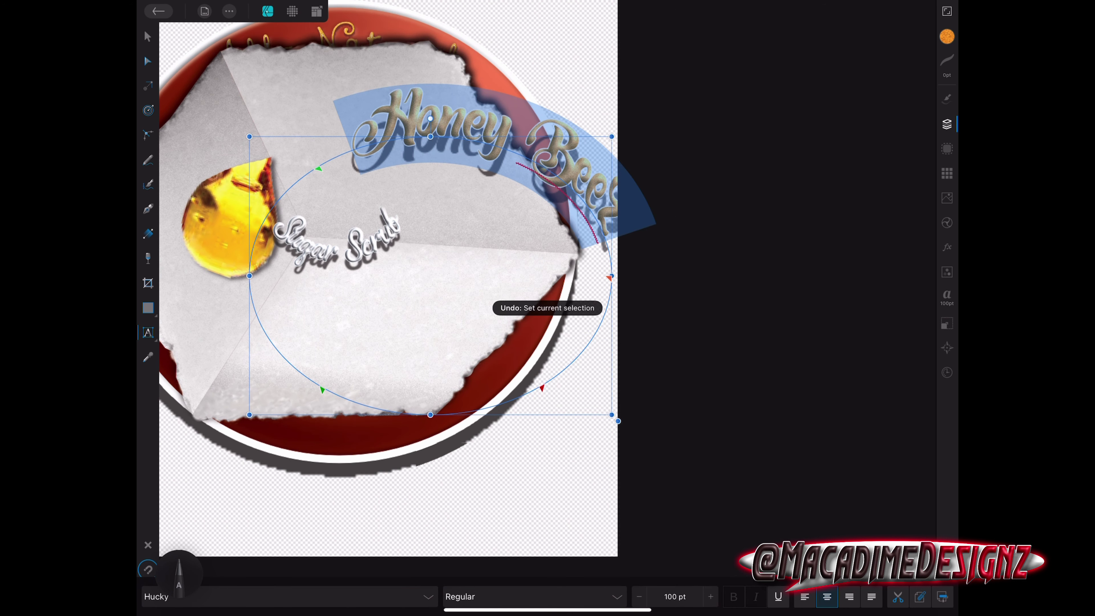
{"action": "key", "text": "ctrl+z"}
{"action": "key", "text": "ctrl+z"}
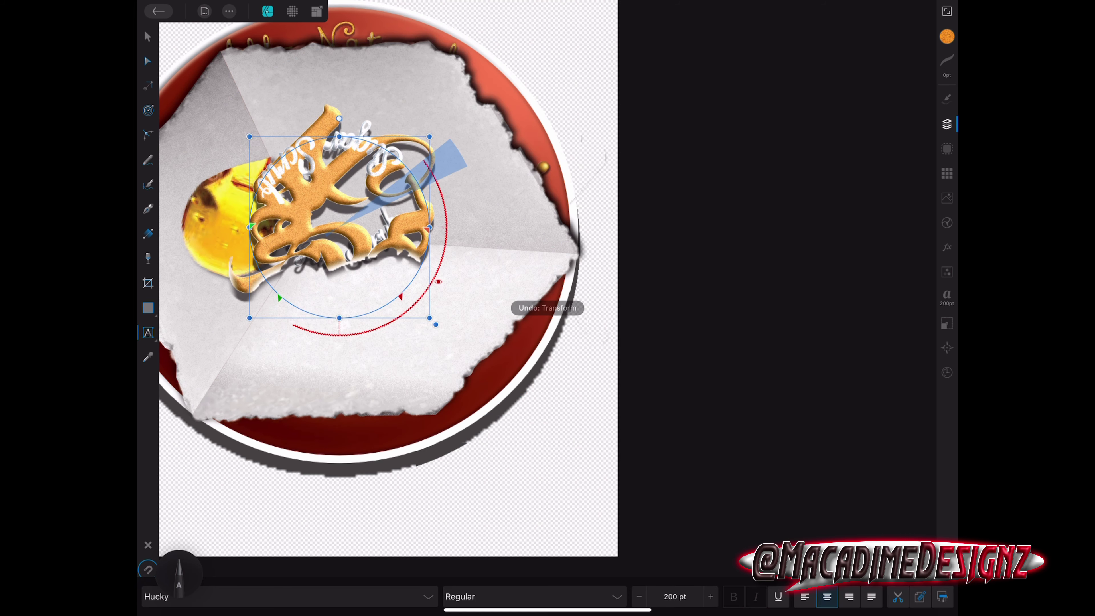
{"action": "scroll", "coordinate": [556, 265], "scroll_direction": "up", "scroll_amount": 3}
Enlarge the Honey Beez circle, move it down-left, and set the text to 150 pt.
{"action": "mouse_move", "coordinate": [530, 386]}
{"action": "left_mouse_down"}
{"action": "mouse_move", "coordinate": [576, 435]}
{"action": "mouse_move", "coordinate": [675, 501]}
{"action": "left_mouse_up"}
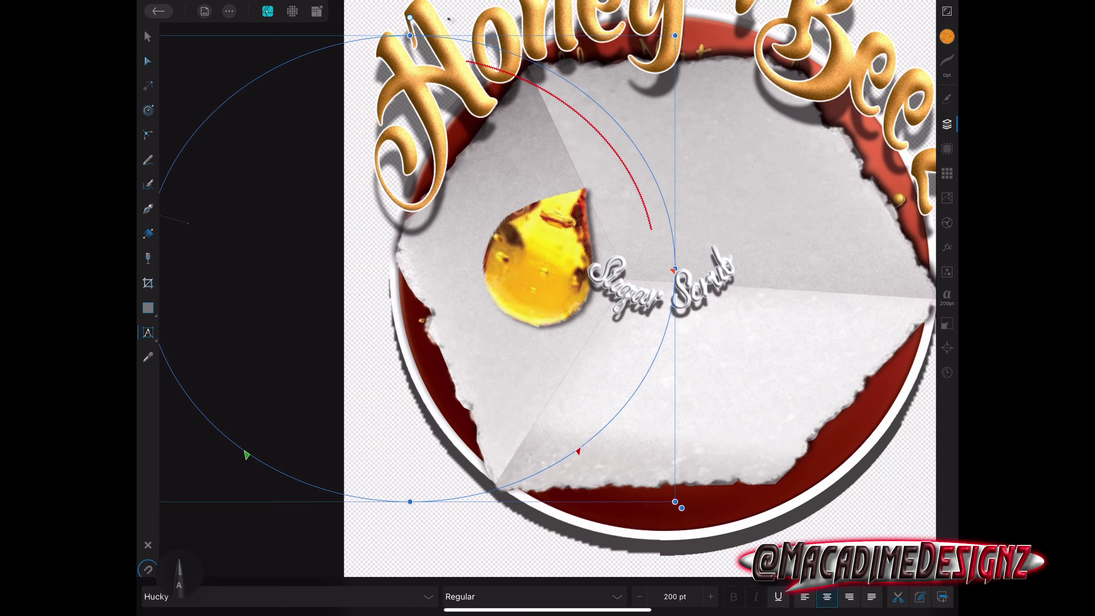
{"action": "scroll", "coordinate": [547, 302], "scroll_direction": "down", "scroll_amount": 5}
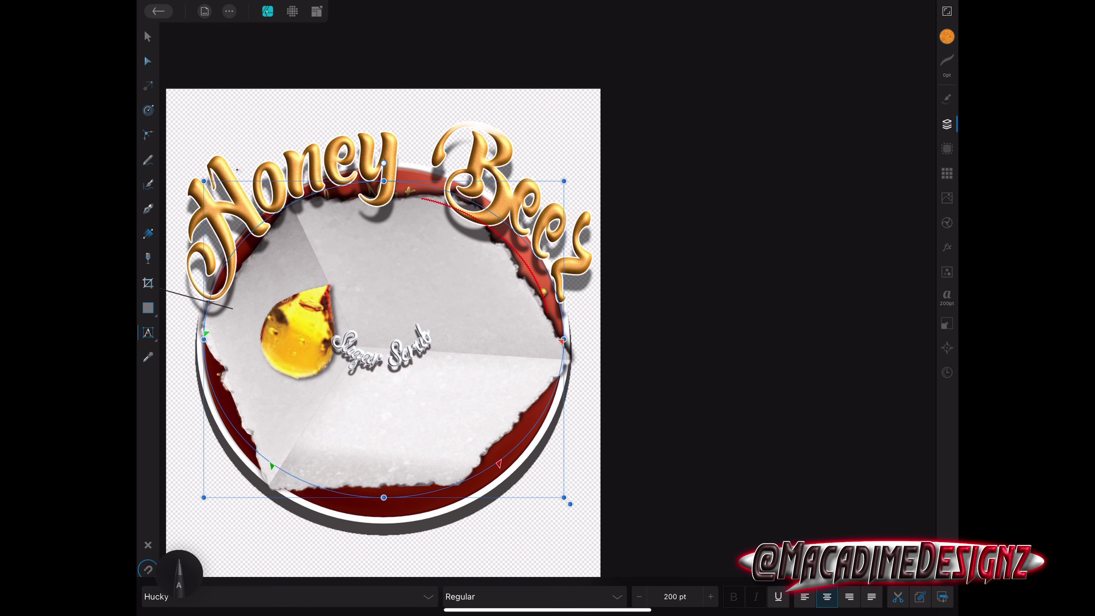
{"action": "left_click_drag", "start_coordinate": [264, 256], "coordinate": [195, 343]}
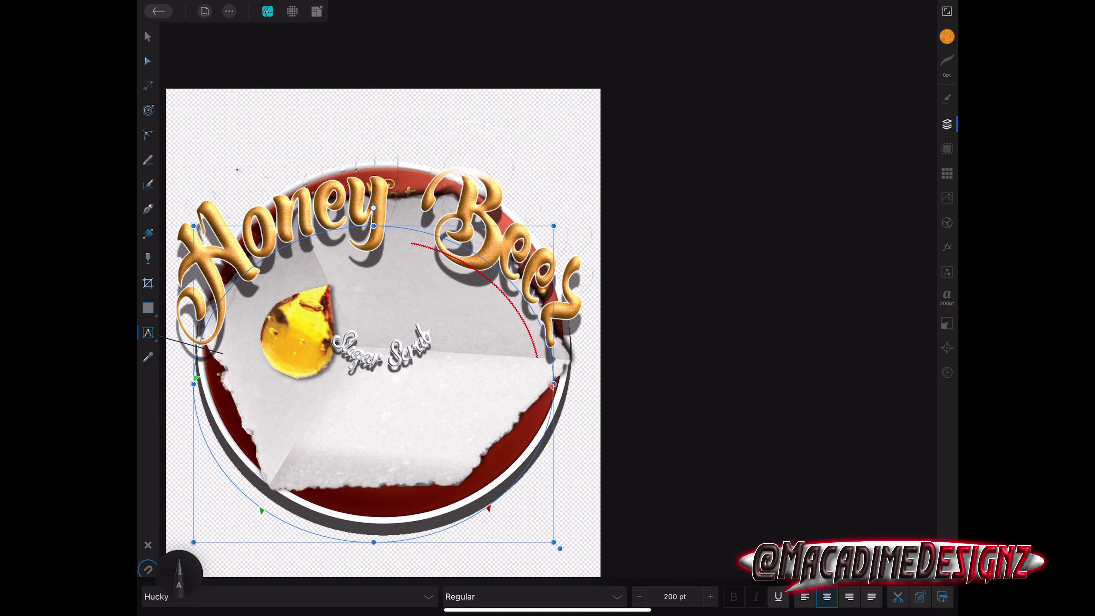
{"action": "double_click", "coordinate": [284, 233]}
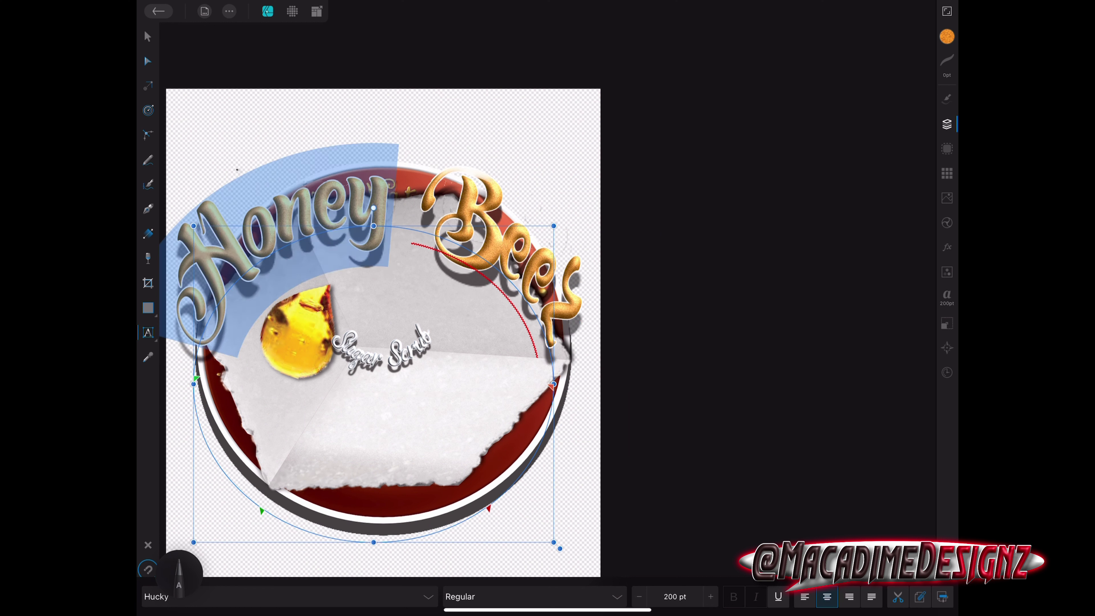
{"action": "left_click_drag", "start_coordinate": [200, 330], "coordinate": [560, 319]}
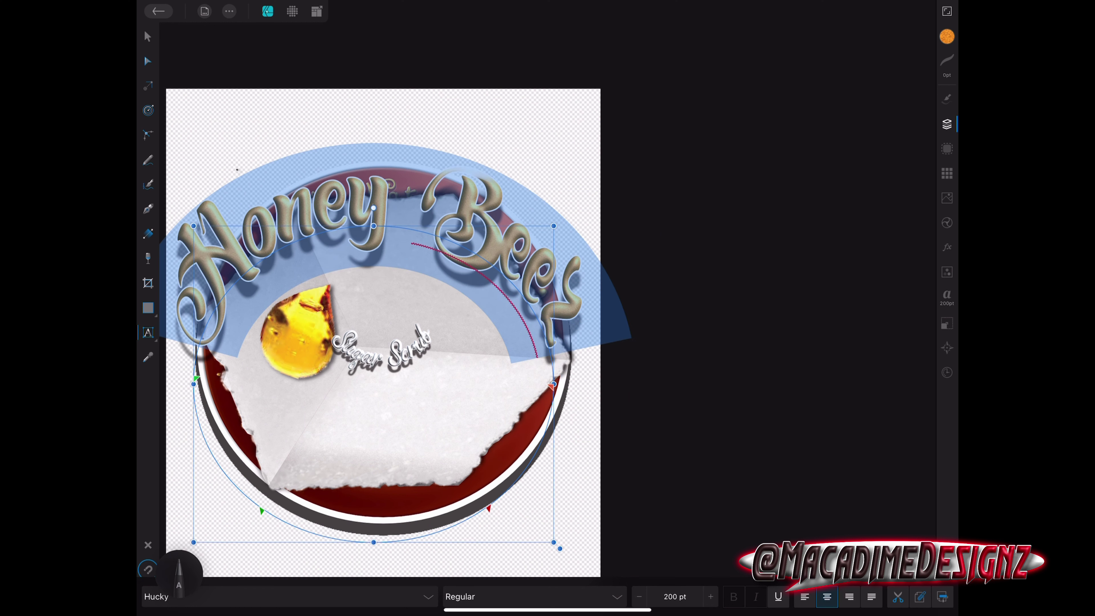
{"action": "left_click", "coordinate": [675, 596]}
{"action": "type", "text": "15"}
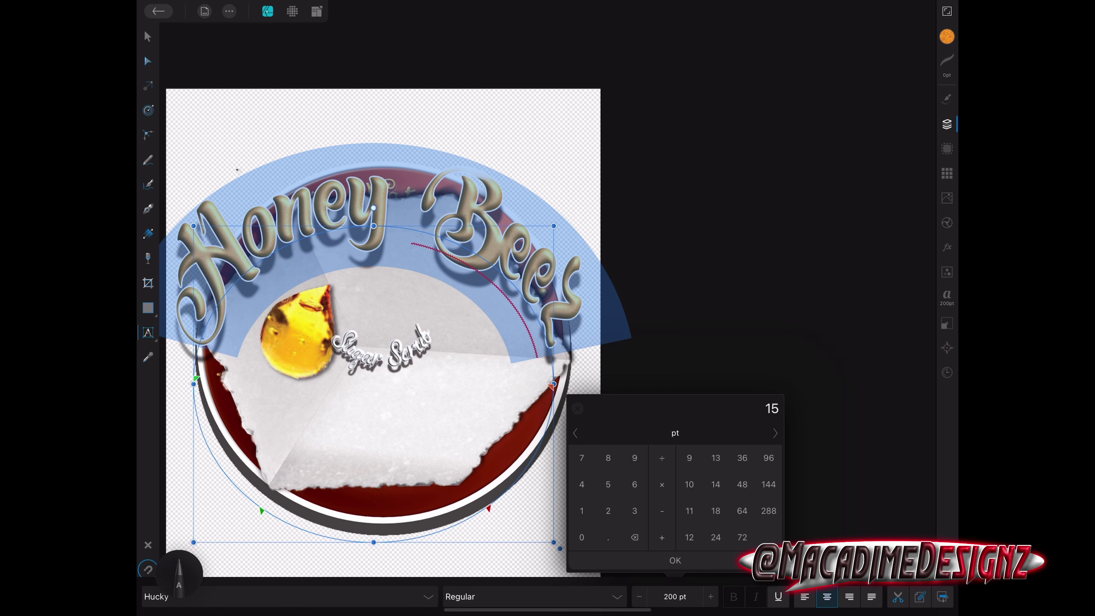
{"action": "left_click", "coordinate": [581, 537]}
{"action": "left_click", "coordinate": [674, 559]}
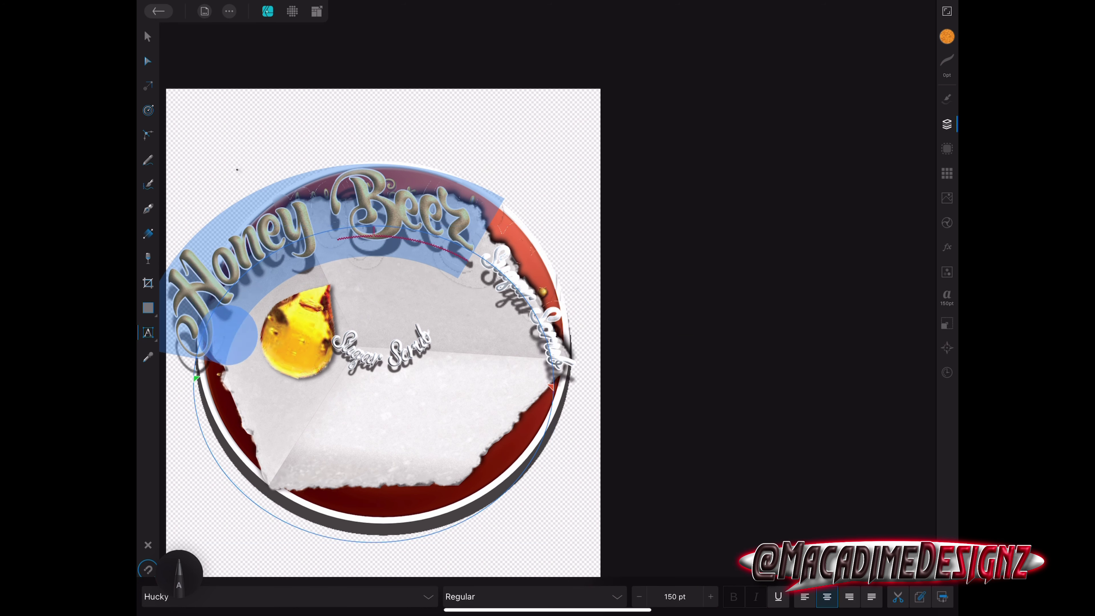
Drag the text's start and end handles to centre Honey Beez across the circle's top.
{"action": "left_click_drag", "start_coordinate": [196, 378], "coordinate": [262, 511]}
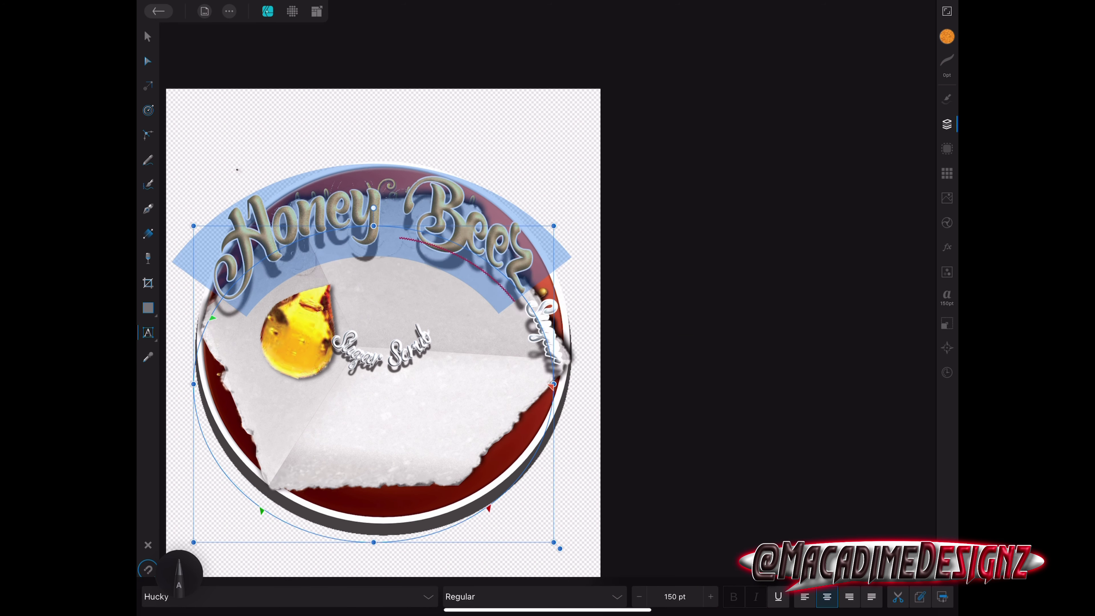
{"action": "left_click_drag", "start_coordinate": [552, 385], "coordinate": [536, 322]}
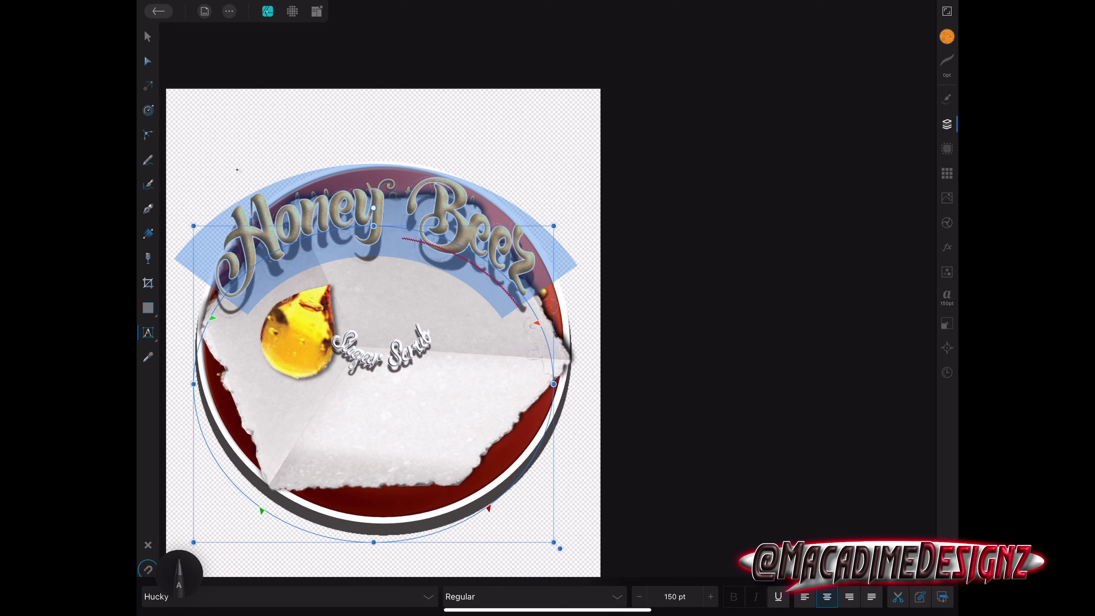
{"action": "left_click_drag", "start_coordinate": [213, 318], "coordinate": [205, 333]}
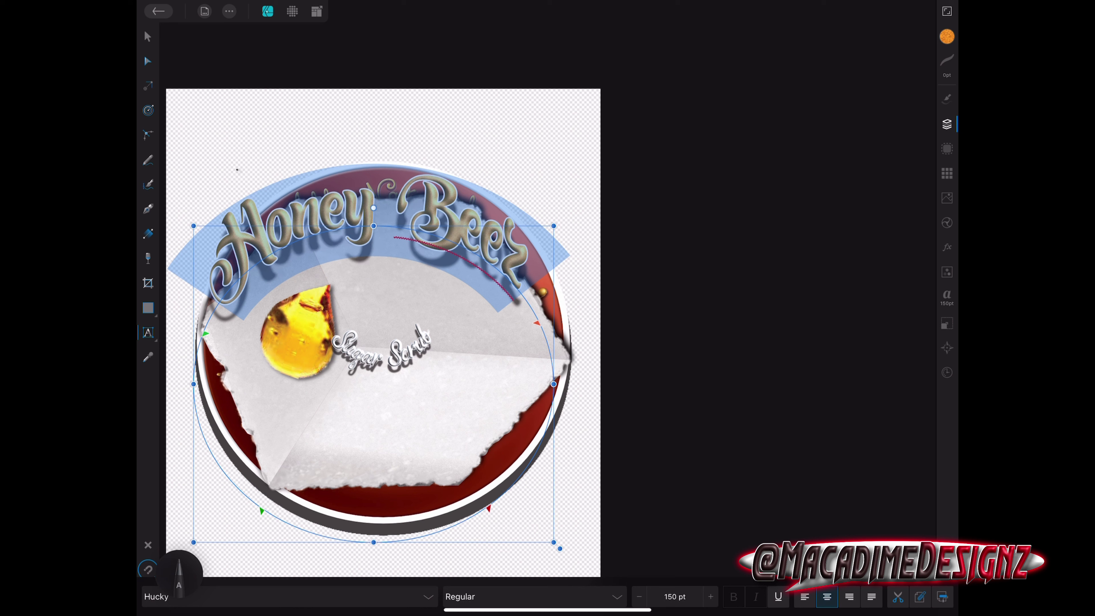
{"action": "left_click", "coordinate": [946, 125]}
{"action": "left_click", "coordinate": [864, 117]}
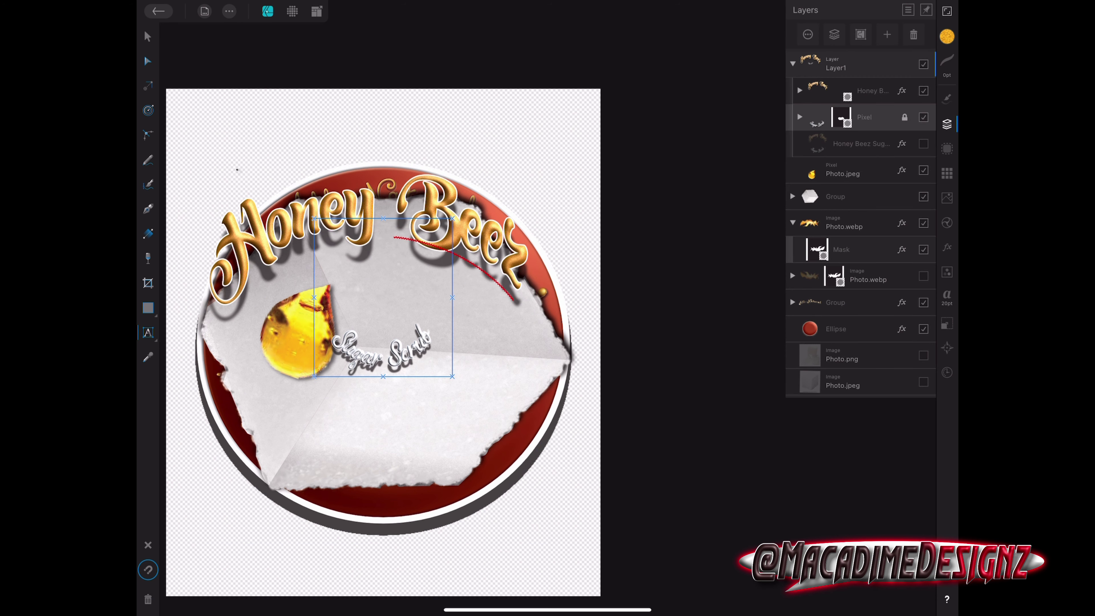
Stretch the Pixel layer's Sugar Scrub text down along the label's bottom edge.
{"action": "left_click", "coordinate": [864, 117]}
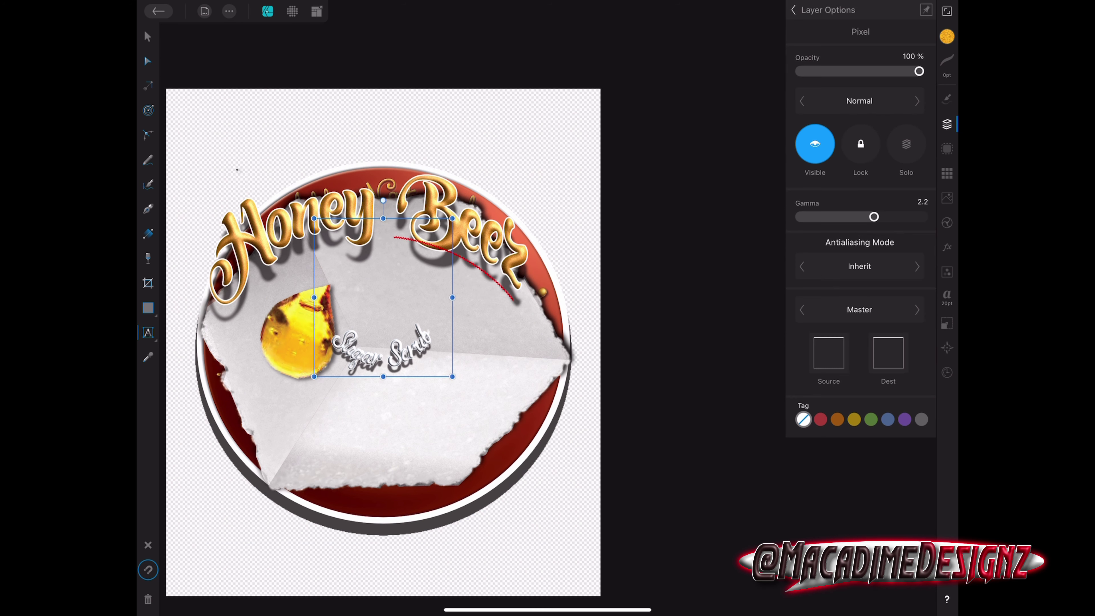
{"action": "left_click_drag", "start_coordinate": [383, 377], "coordinate": [378, 575]}
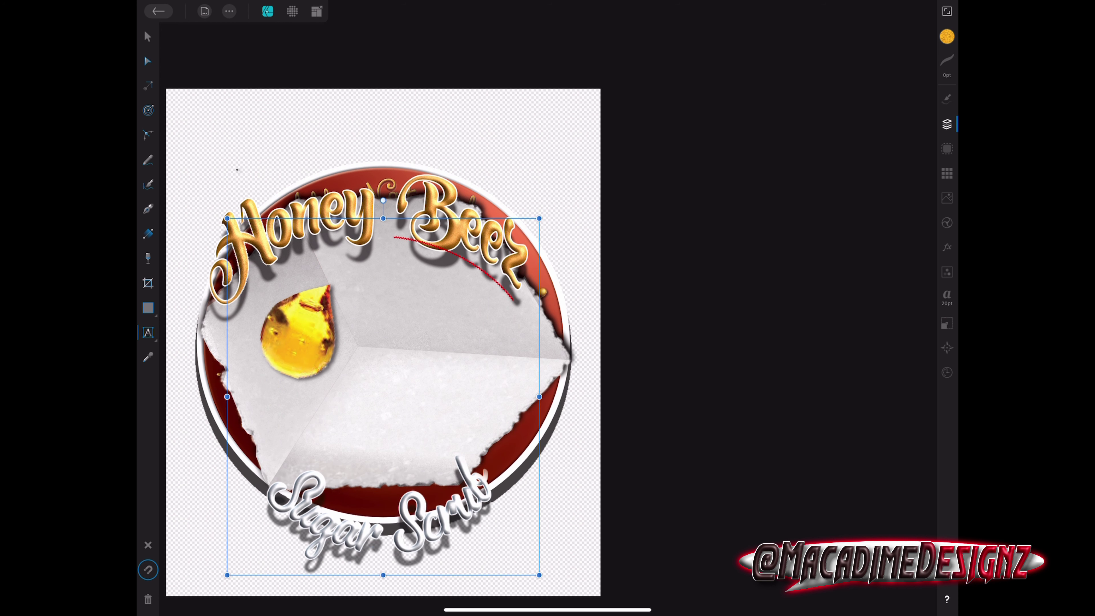
{"action": "scroll", "coordinate": [690, 293], "scroll_direction": "down", "scroll_amount": 3}
{"action": "scroll", "coordinate": [689, 293], "scroll_direction": "up", "scroll_amount": 3}
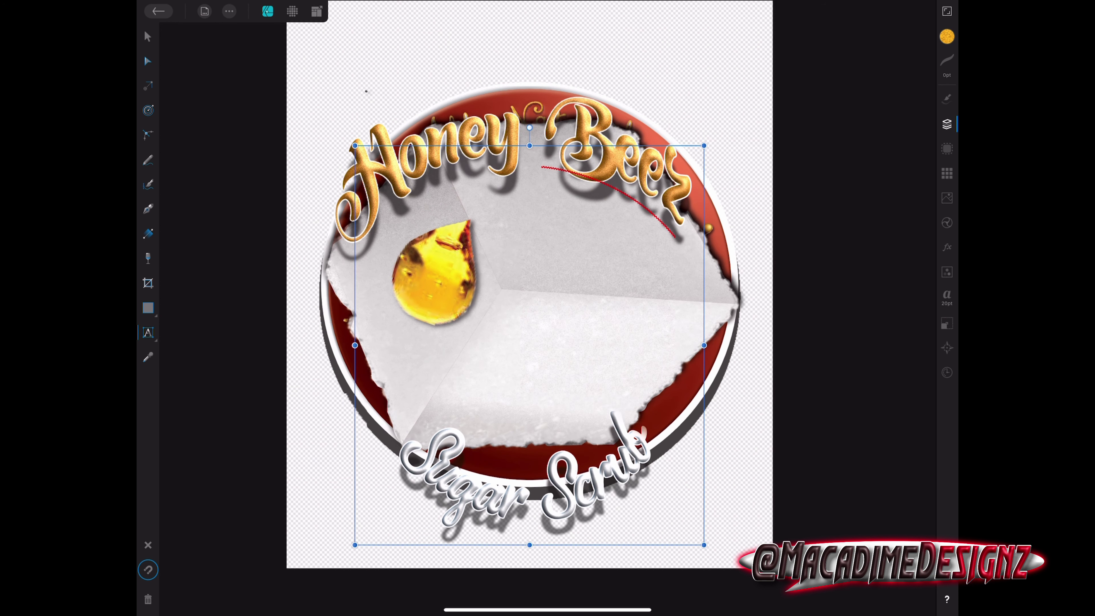
{"action": "left_click_drag", "start_coordinate": [529, 545], "coordinate": [537, 565]}
{"action": "scroll", "coordinate": [530, 302], "scroll_direction": "down", "scroll_amount": 3}
{"action": "scroll", "coordinate": [474, 259], "scroll_direction": "up", "scroll_amount": 3}
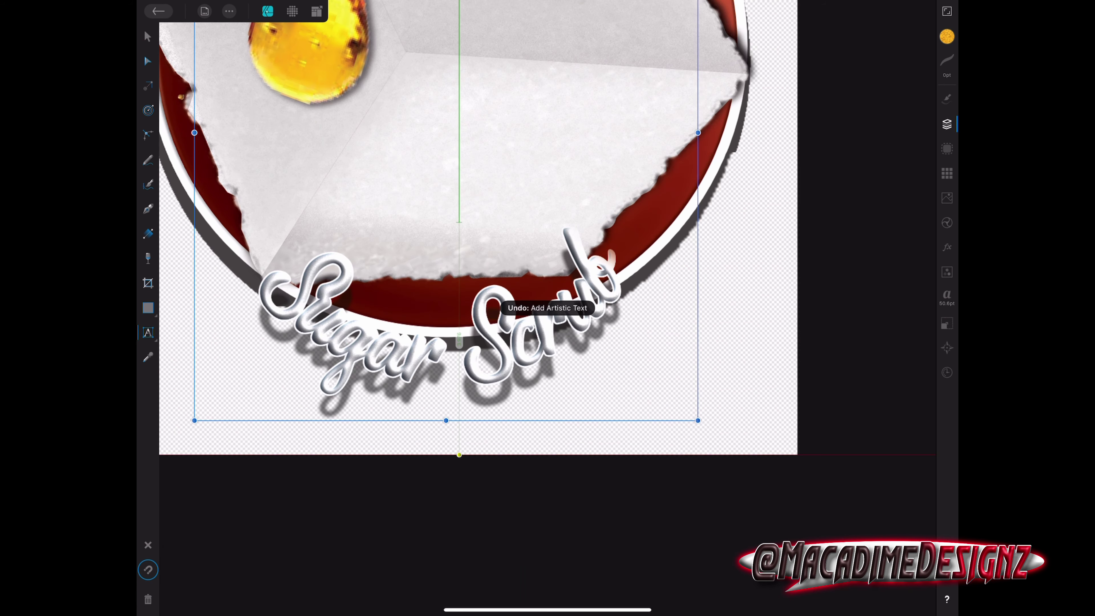
{"action": "left_click_drag", "start_coordinate": [460, 421], "coordinate": [452, 472]}
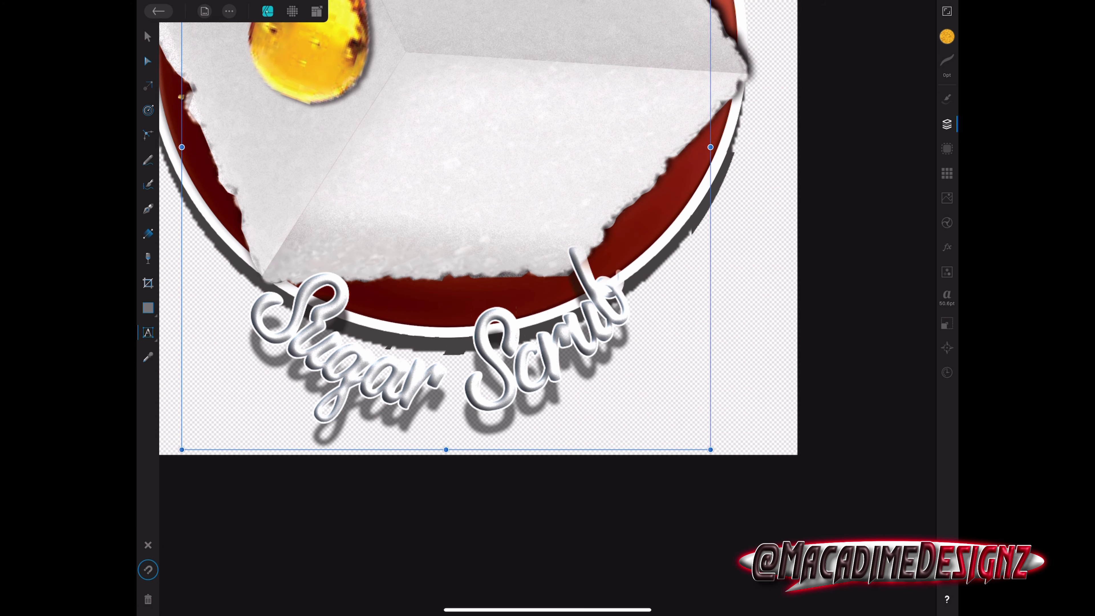
{"action": "scroll", "coordinate": [401, 301], "scroll_direction": "down", "scroll_amount": 3}
{"action": "scroll", "coordinate": [400, 302], "scroll_direction": "down", "scroll_amount": 3}
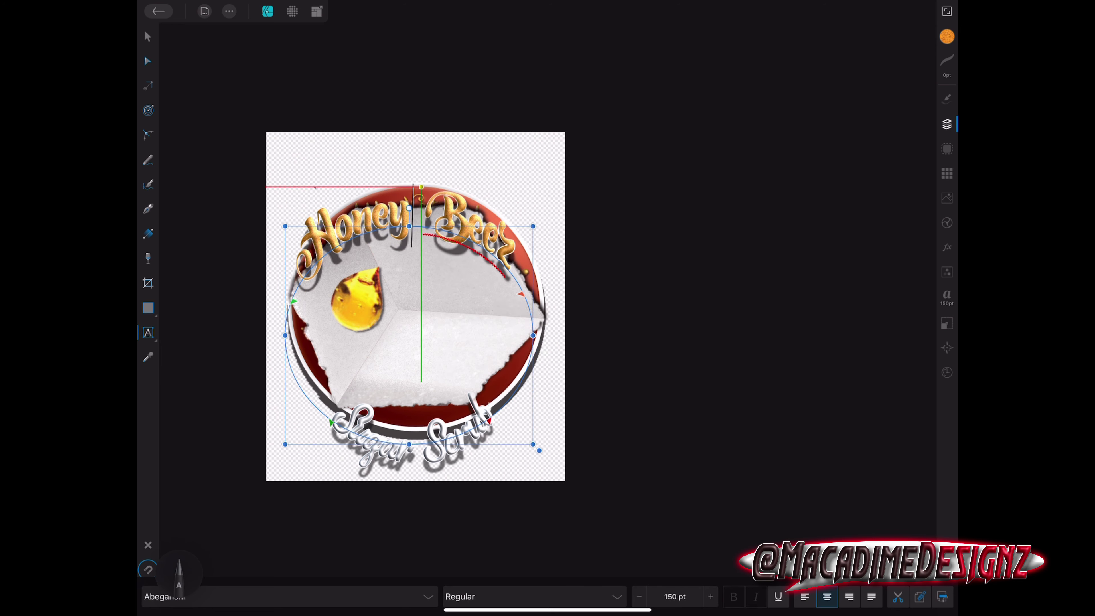
Undo stray edits to the Honey Beez path text, redoing the last undone step.
{"action": "key", "text": "ctrl+z"}
{"action": "left_click", "coordinate": [420, 191]}
{"action": "key", "text": "ctrl+z"}
{"action": "scroll", "coordinate": [421, 302], "scroll_direction": "up", "scroll_amount": 3}
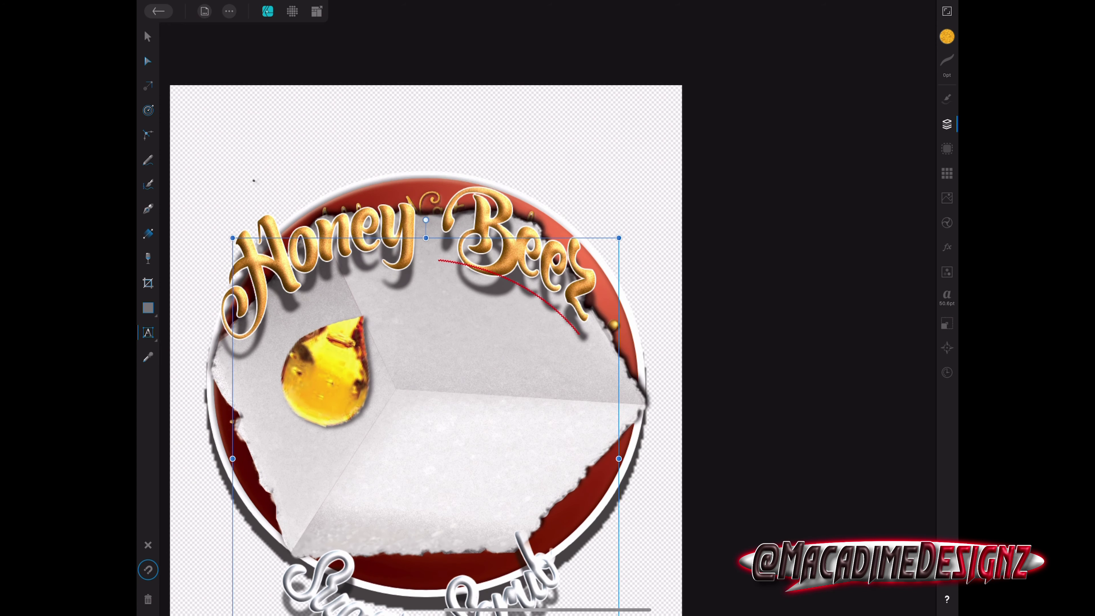
{"action": "left_click", "coordinate": [431, 203]}
{"action": "scroll", "coordinate": [431, 302], "scroll_direction": "down", "scroll_amount": 3}
{"action": "key", "text": "ctrl+z"}
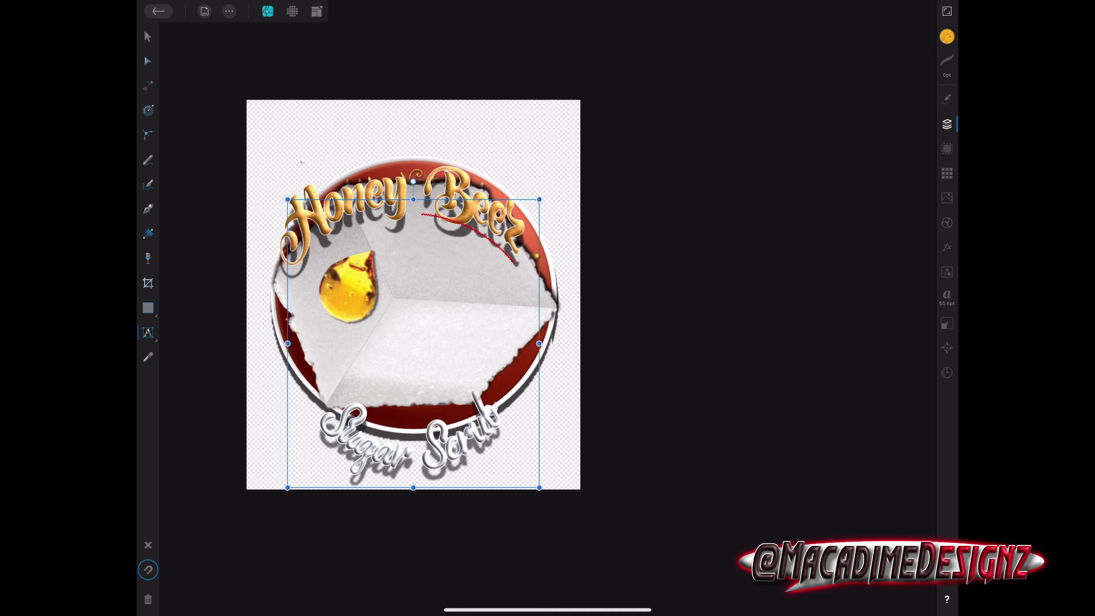
{"action": "key", "text": "ctrl+z"}
{"action": "key", "text": "ctrl+shift+z"}
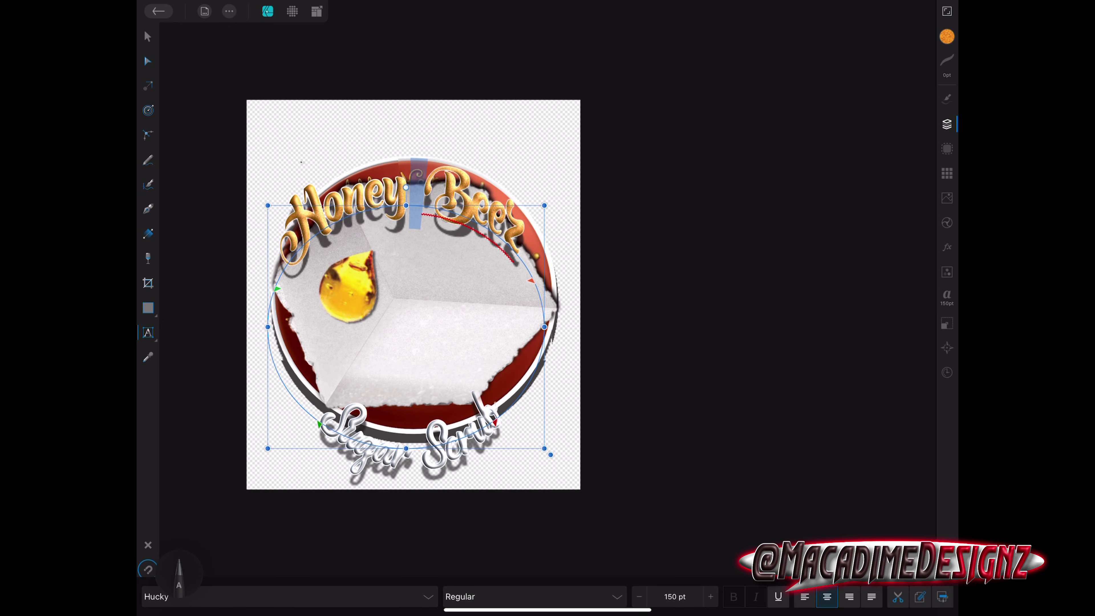
{"action": "left_click", "coordinate": [947, 125]}
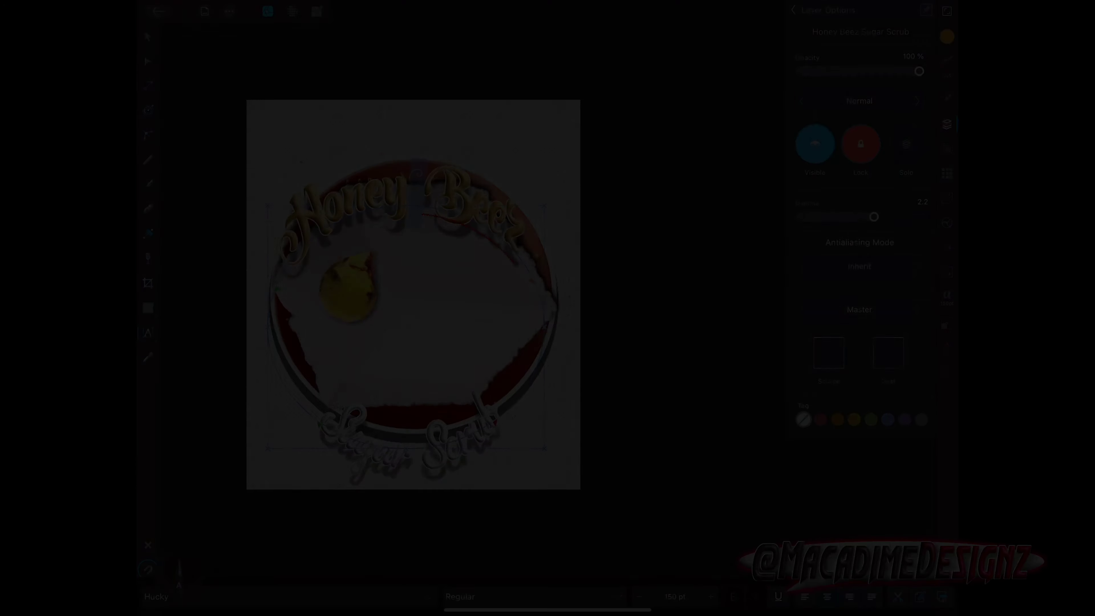
Move Sugar Scrub up, raise the Group to the top of the stack, and lift All-Natural above the circle.
{"action": "mouse_move", "coordinate": [427, 452]}
{"action": "left_mouse_down"}
{"action": "mouse_move", "coordinate": [424, 356]}
{"action": "mouse_move", "coordinate": [427, 388]}
{"action": "left_mouse_up"}
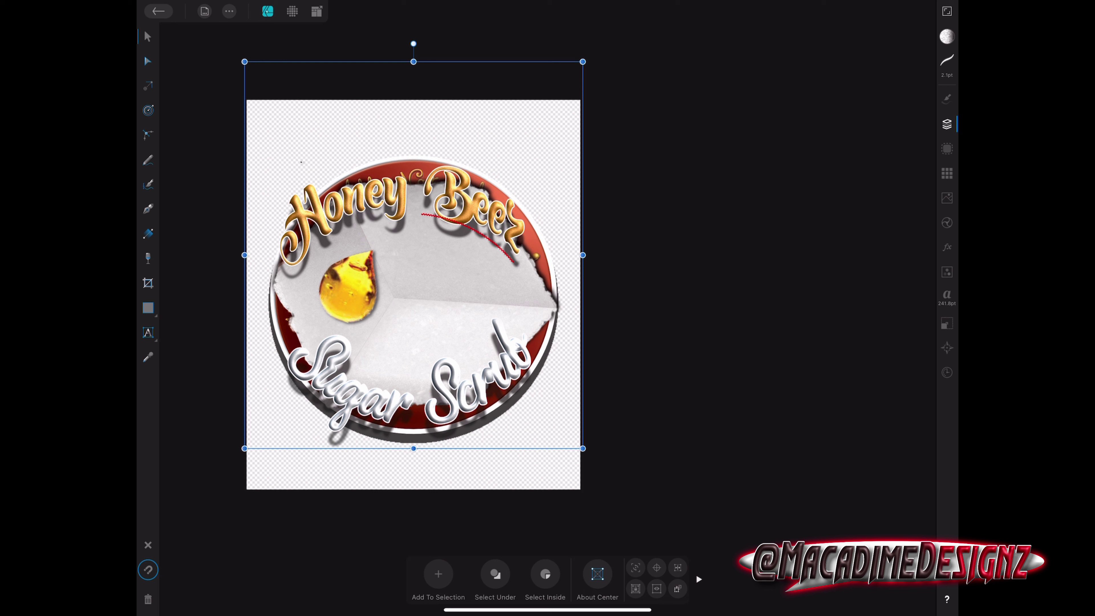
{"action": "left_click", "coordinate": [946, 124]}
{"action": "left_click_drag", "start_coordinate": [823, 302], "coordinate": [826, 64]}
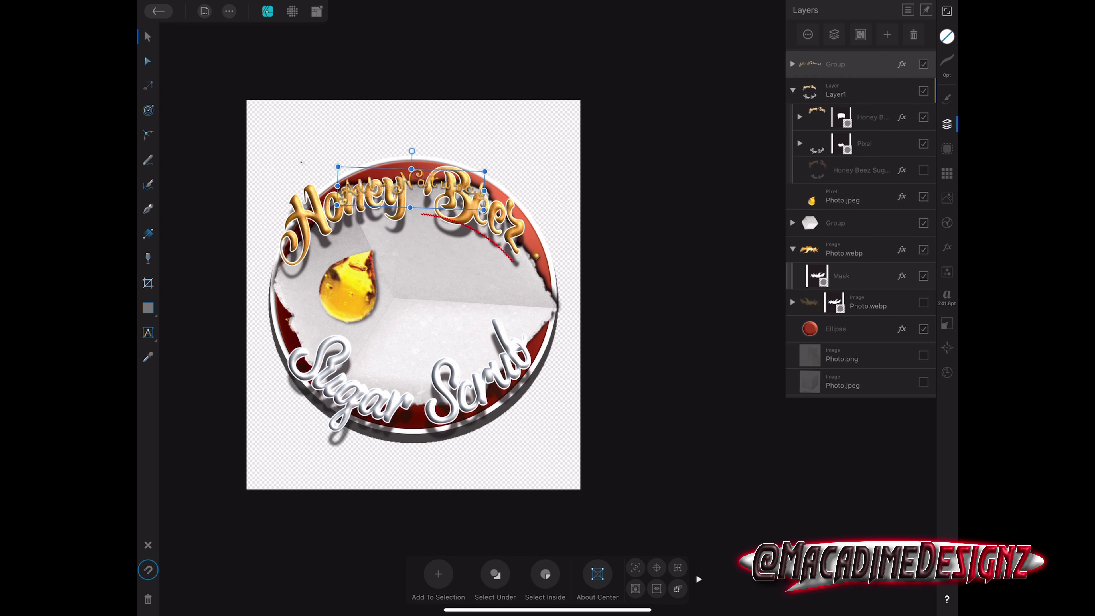
{"action": "left_click_drag", "start_coordinate": [411, 188], "coordinate": [414, 151]}
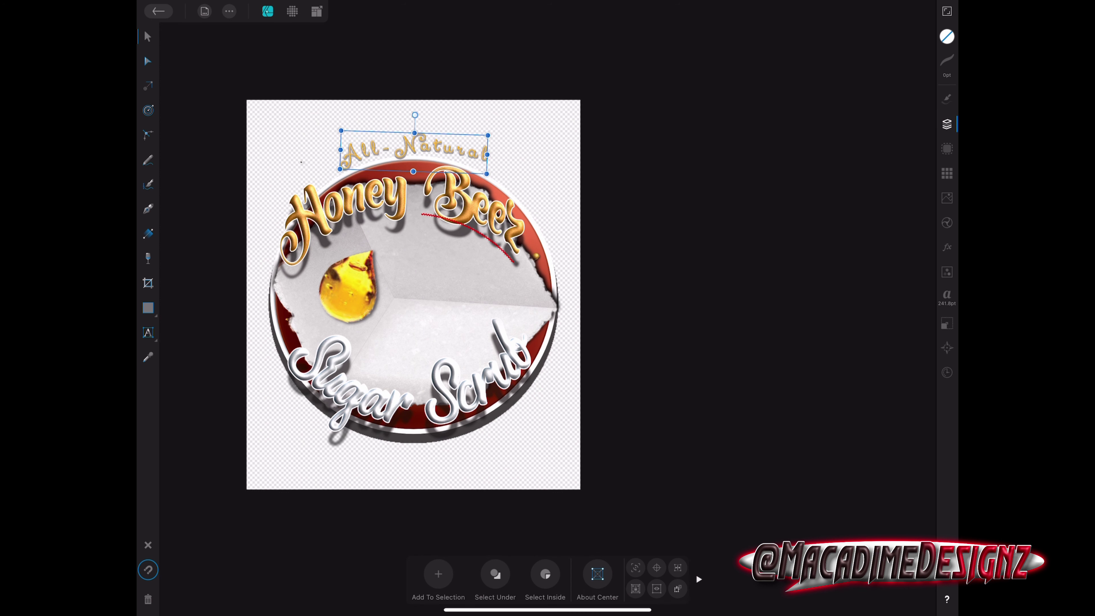
Select the red Ellipse layer and stretch, move and squash it over the label.
{"action": "left_click", "coordinate": [947, 124]}
{"action": "left_click", "coordinate": [836, 328]}
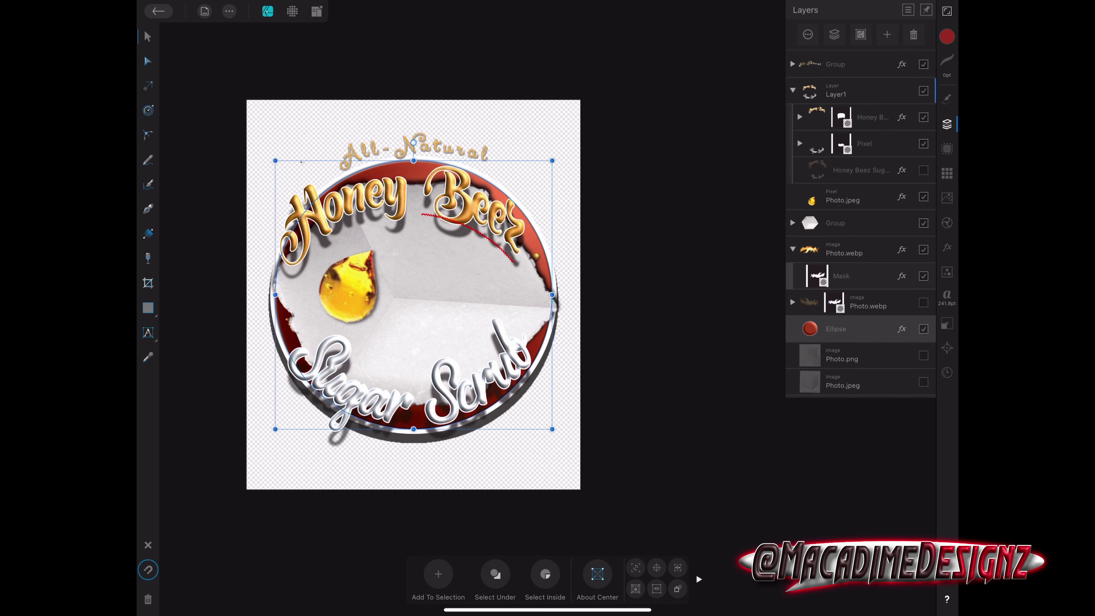
{"action": "mouse_move", "coordinate": [413, 429]}
{"action": "left_mouse_down"}
{"action": "mouse_move", "coordinate": [414, 542]}
{"action": "mouse_move", "coordinate": [401, 560]}
{"action": "left_mouse_up"}
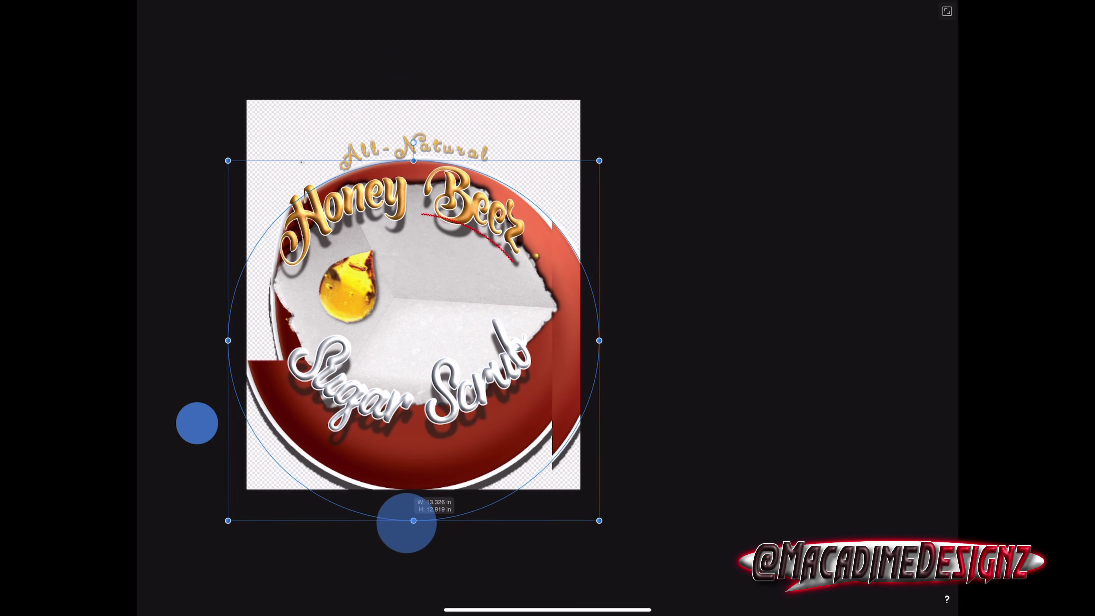
{"action": "left_click_drag", "start_coordinate": [414, 477], "coordinate": [410, 420]}
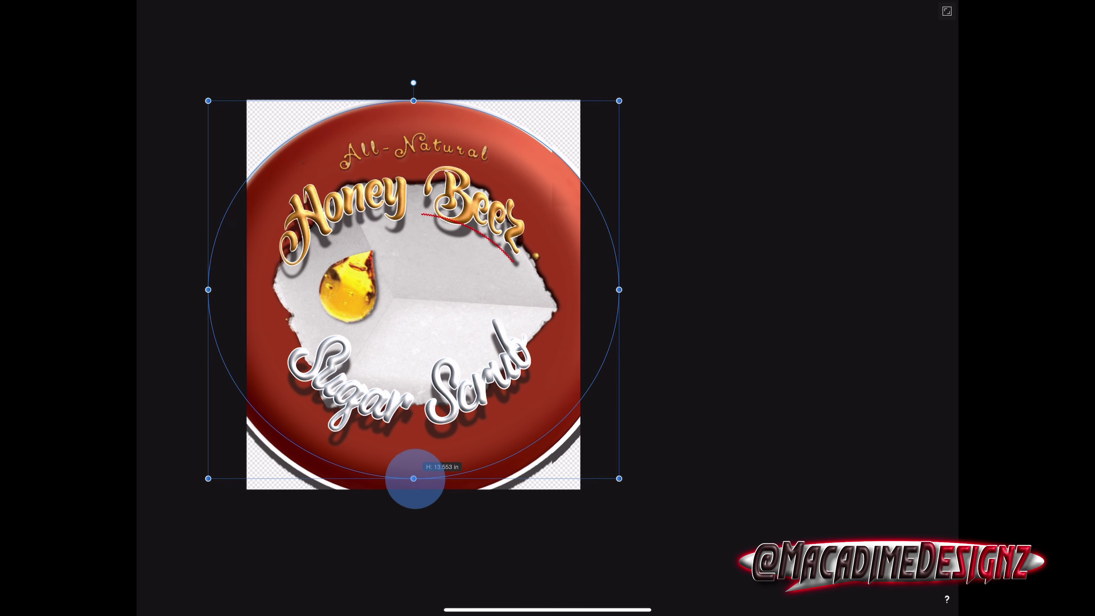
{"action": "left_click_drag", "start_coordinate": [414, 494], "coordinate": [415, 421]}
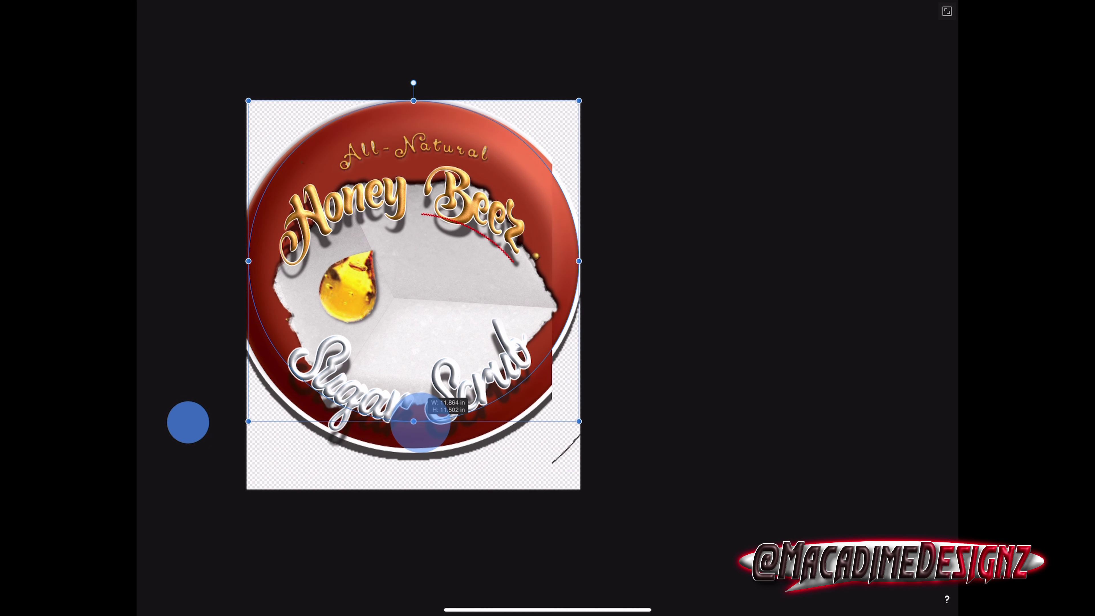
{"action": "left_click_drag", "start_coordinate": [415, 123], "coordinate": [414, 188]}
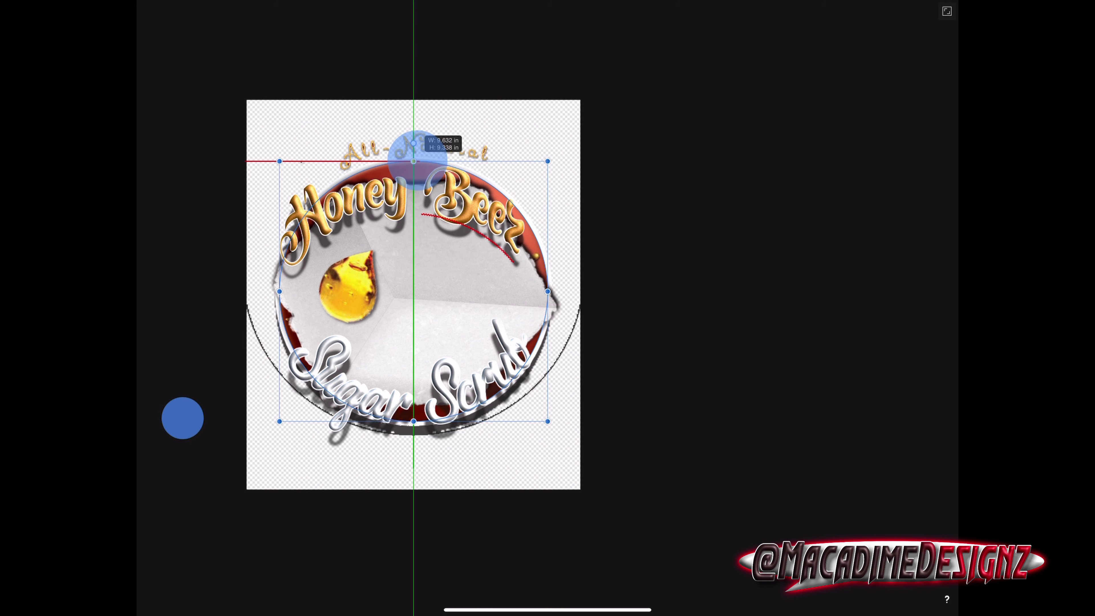
Grow the ellipse to about 10.7 in, rescale it proportionally, and nudge it into centre.
{"action": "left_click_drag", "start_coordinate": [414, 189], "coordinate": [414, 170]}
{"action": "left_click_drag", "start_coordinate": [413, 438], "coordinate": [418, 447]}
{"action": "left_click_drag", "start_coordinate": [414, 169], "coordinate": [413, 141]}
{"action": "left_click", "coordinate": [191, 417]}
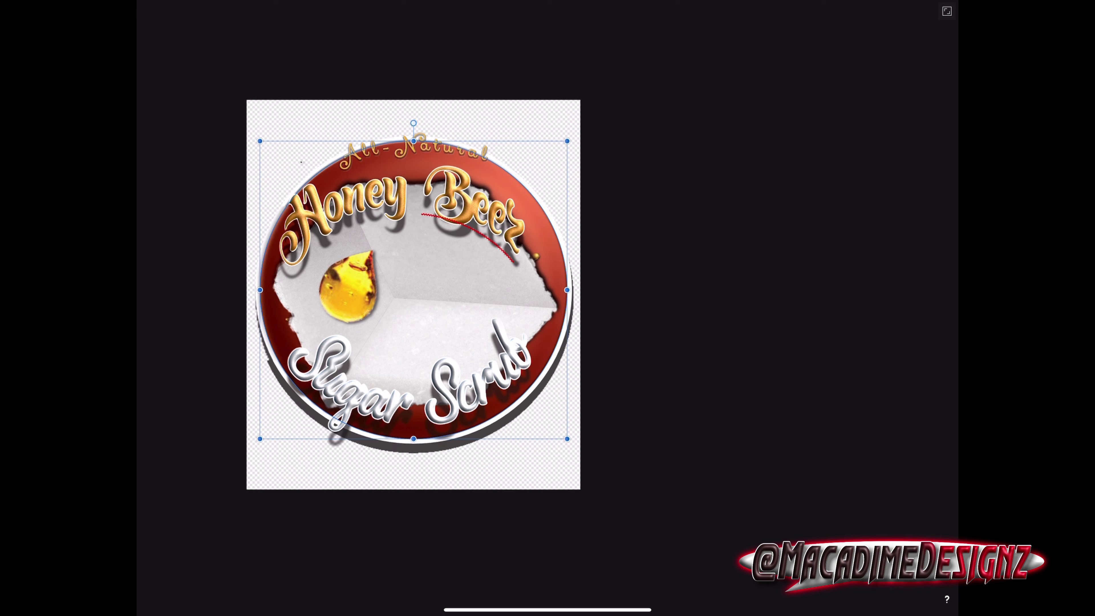
{"action": "left_click_drag", "start_coordinate": [413, 438], "coordinate": [415, 429]}
{"action": "left_click", "coordinate": [196, 420]}
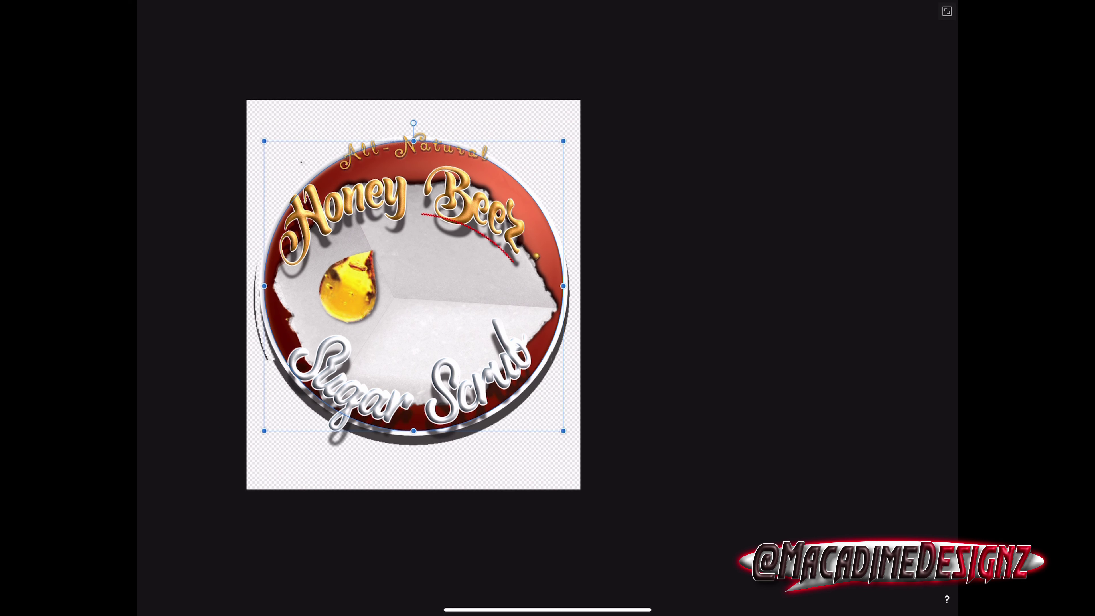
{"action": "left_click_drag", "start_coordinate": [412, 170], "coordinate": [408, 171]}
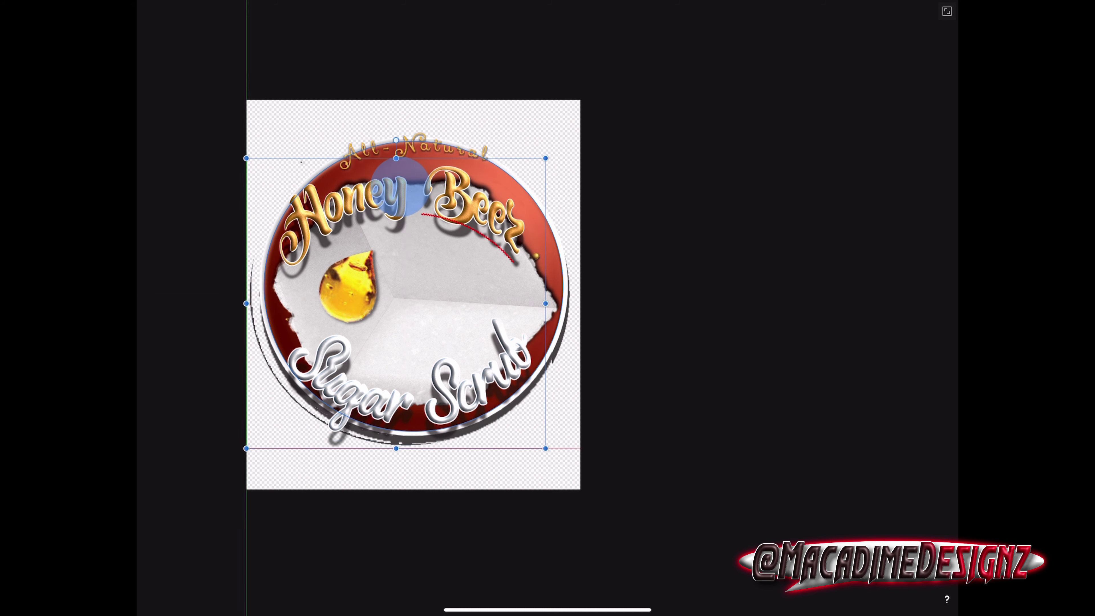
{"action": "mouse_move", "coordinate": [408, 172]}
{"action": "left_mouse_down"}
{"action": "mouse_move", "coordinate": [397, 185]}
{"action": "mouse_move", "coordinate": [408, 175]}
{"action": "left_mouse_up"}
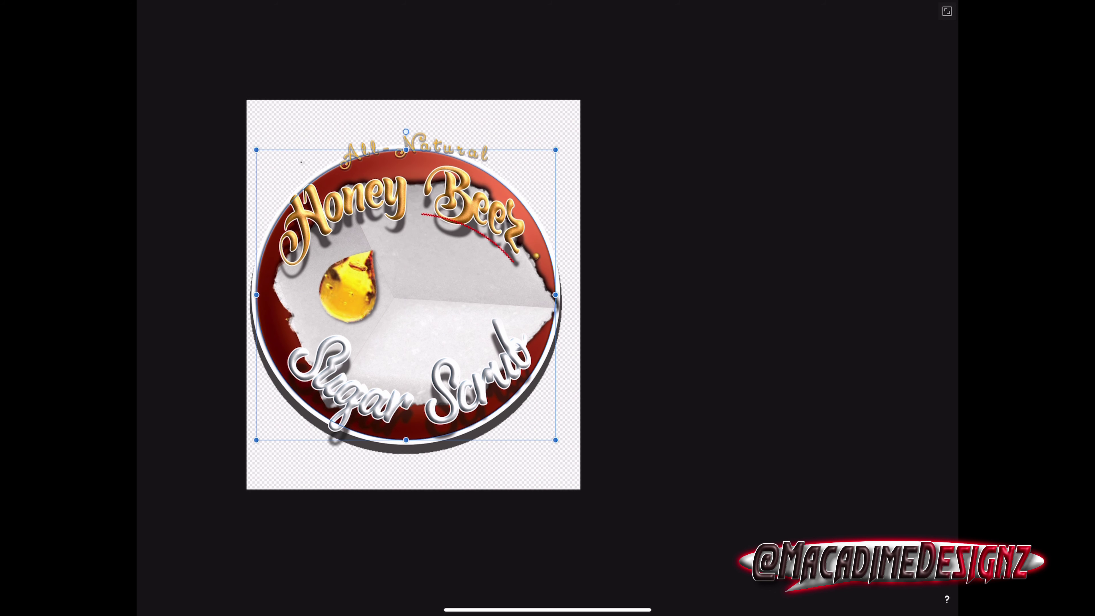
{"action": "left_click_drag", "start_coordinate": [406, 131], "coordinate": [406, 134]}
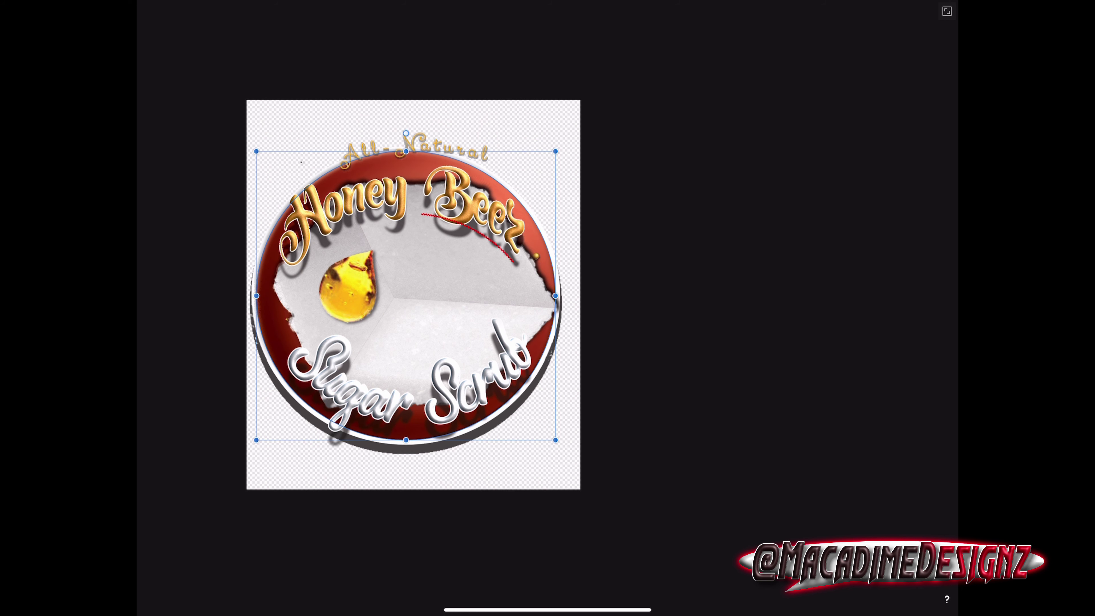
Select the All-Natural group, rotate it slightly clockwise, and shift it left and down.
{"action": "scroll", "coordinate": [657, 283], "scroll_direction": "up", "scroll_amount": 5}
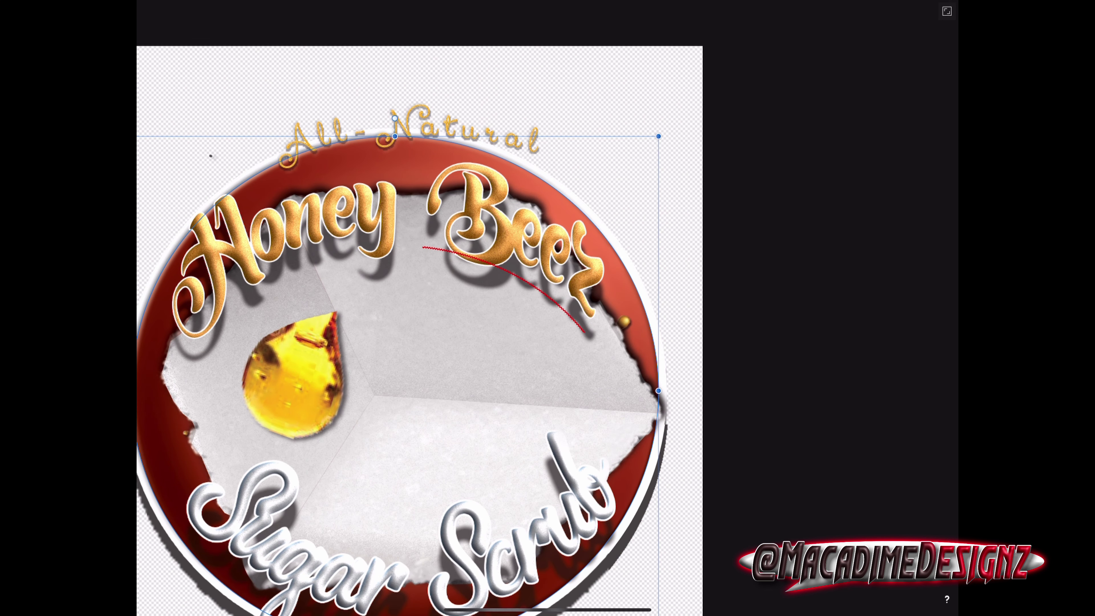
{"action": "left_click", "coordinate": [946, 125]}
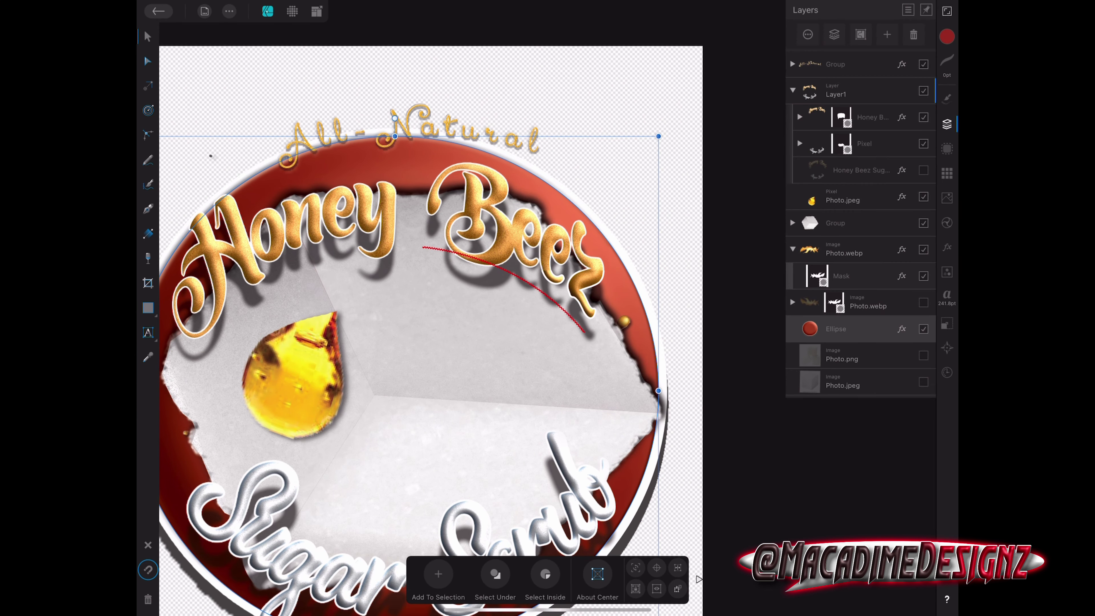
{"action": "left_click", "coordinate": [409, 131]}
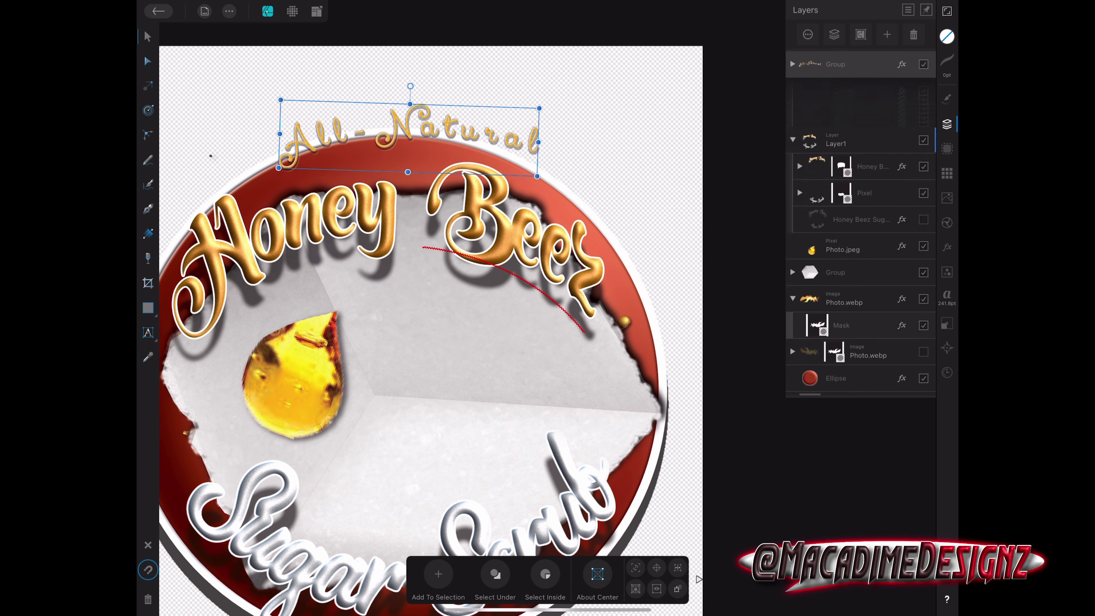
{"action": "left_click_drag", "start_coordinate": [410, 86], "coordinate": [412, 86]}
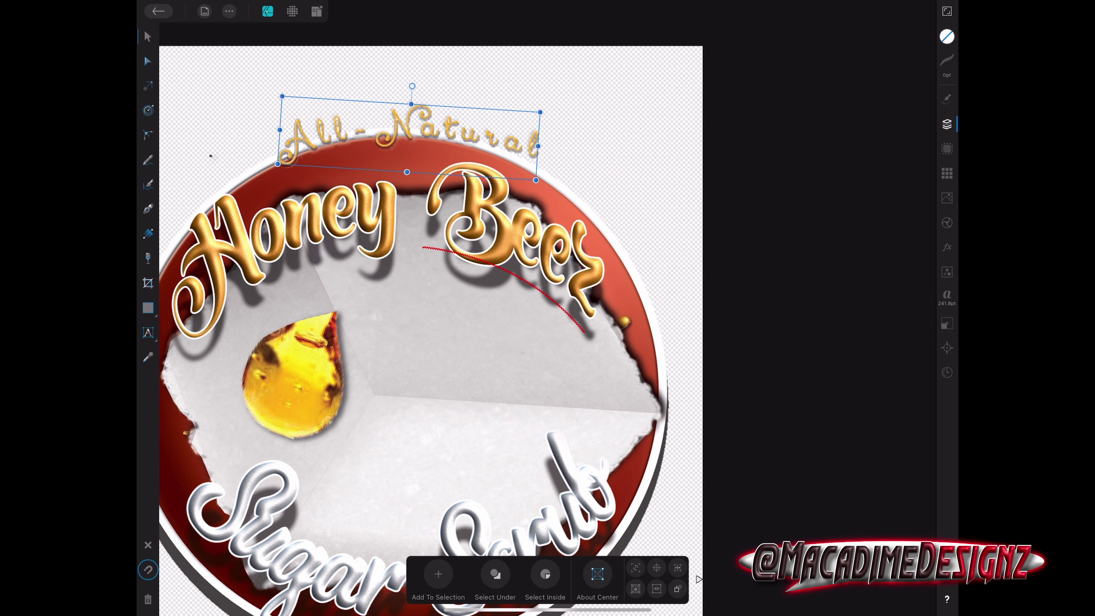
{"action": "left_click_drag", "start_coordinate": [409, 126], "coordinate": [401, 135]}
{"action": "left_click_drag", "start_coordinate": [403, 96], "coordinate": [405, 97]}
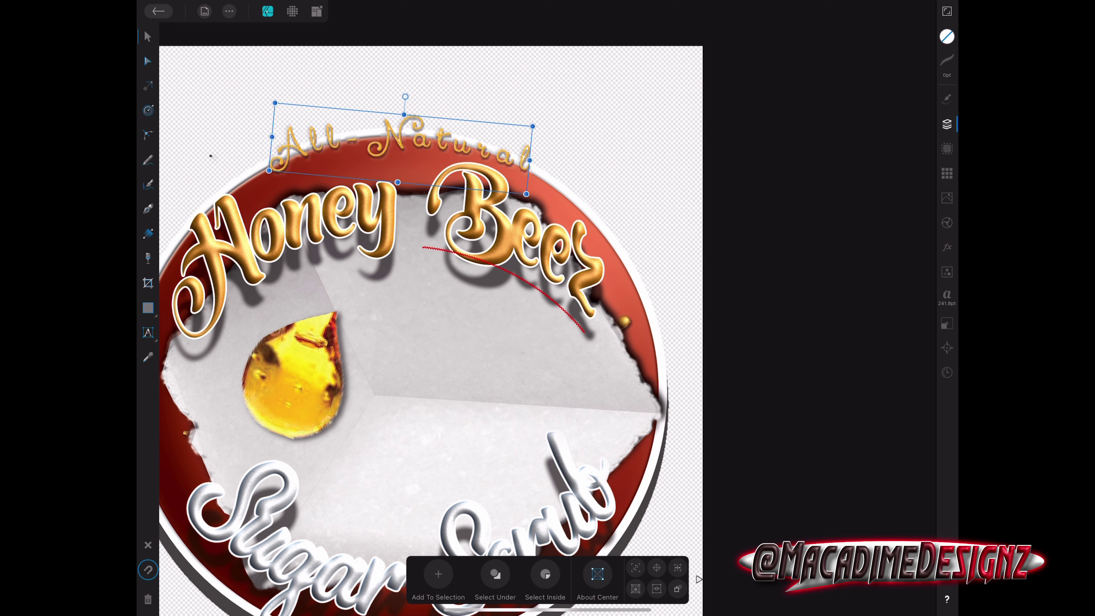
Hide the original All-Natural text group, select the Ellipse layer and pick the Artistic Text tool.
{"action": "scroll", "coordinate": [690, 285], "scroll_direction": "up", "scroll_amount": 3}
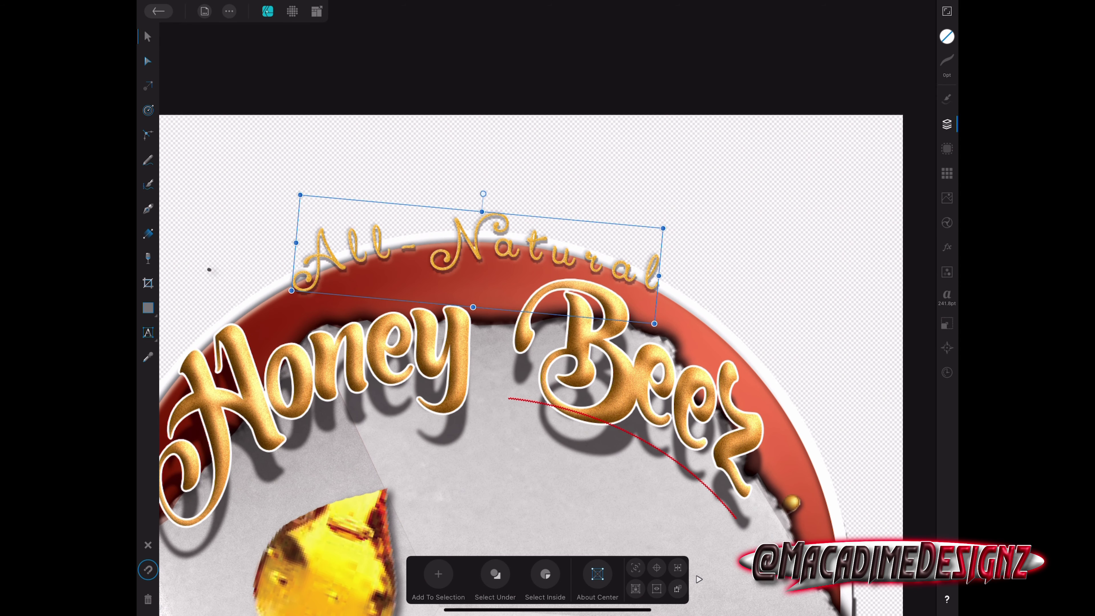
{"action": "left_click", "coordinate": [946, 124]}
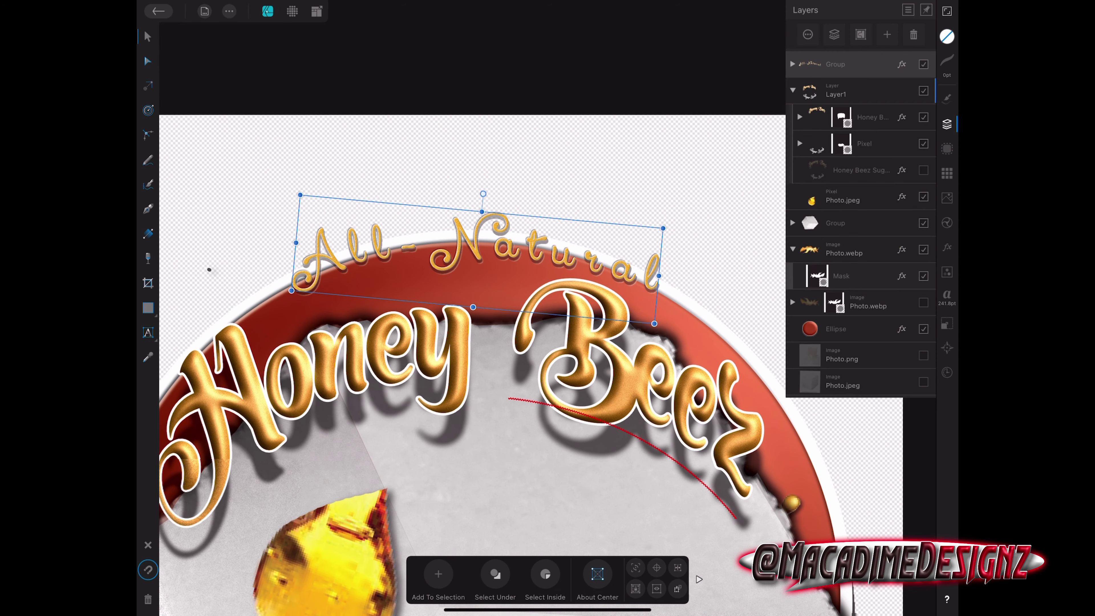
{"action": "left_click", "coordinate": [923, 64]}
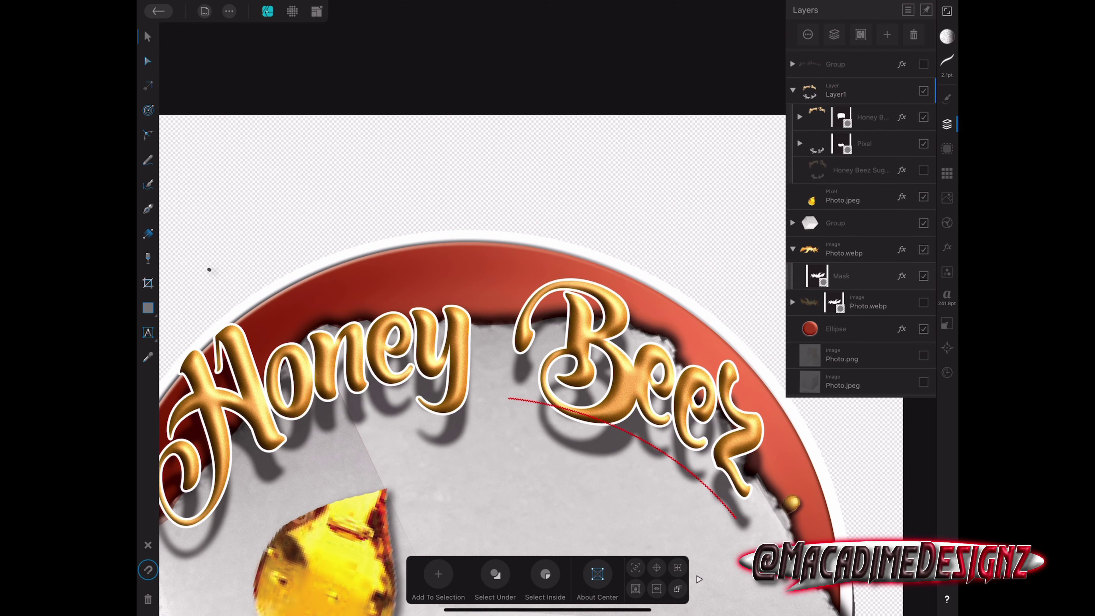
{"action": "left_click", "coordinate": [836, 328]}
{"action": "left_click", "coordinate": [148, 332]}
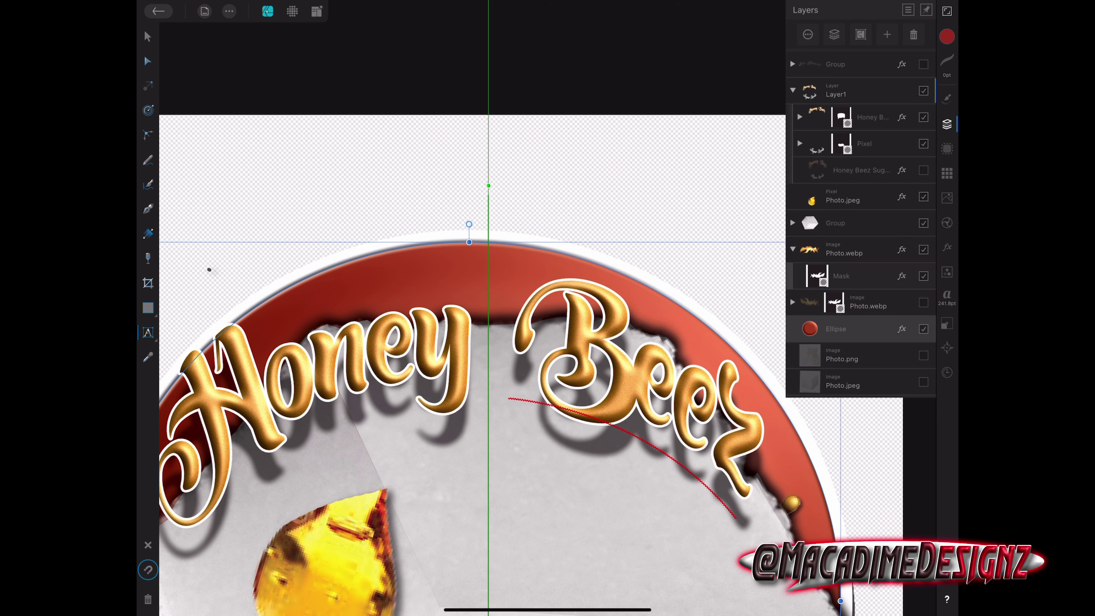
{"action": "scroll", "coordinate": [474, 345], "scroll_direction": "right", "scroll_amount": 5}
{"action": "scroll", "coordinate": [474, 345], "scroll_direction": "down", "scroll_amount": 5}
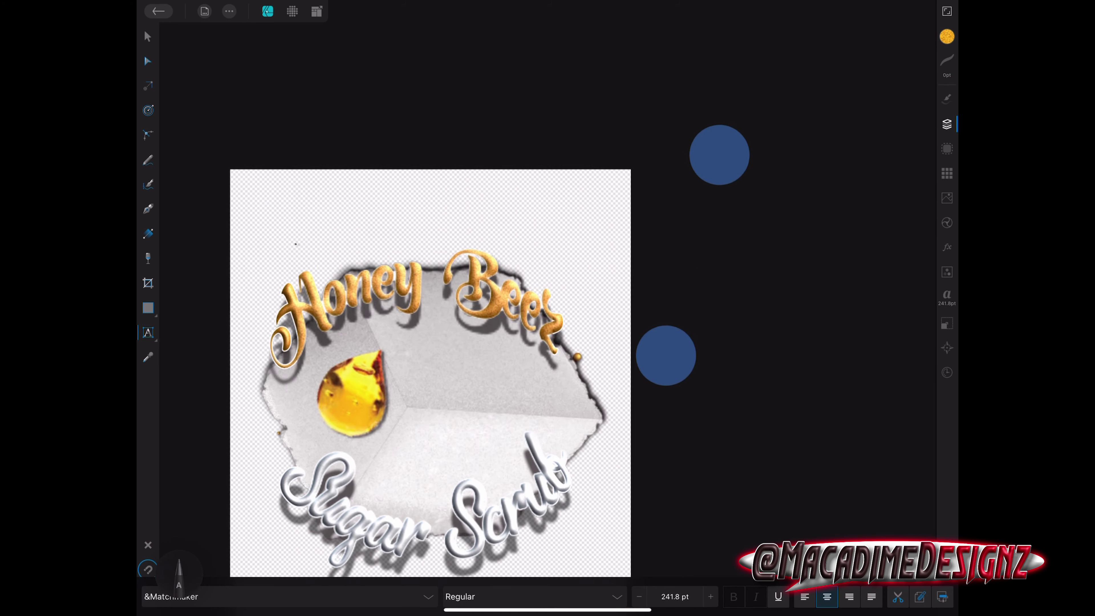
Start path text '&Al' on the circle and slide its start point down the path.
{"action": "left_click", "coordinate": [288, 322]}
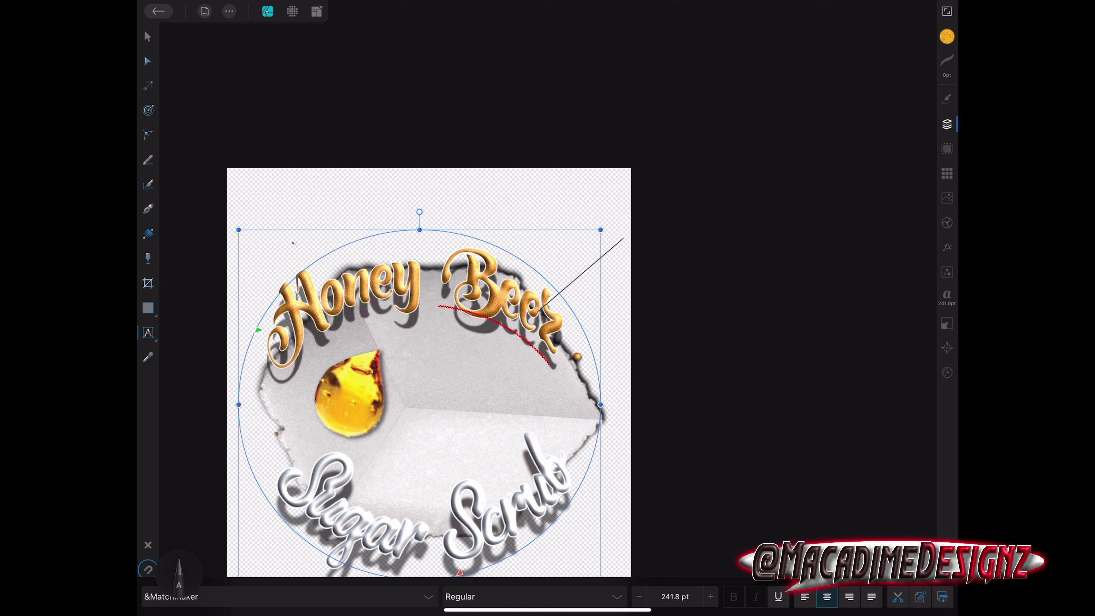
{"action": "type", "text": " &"}
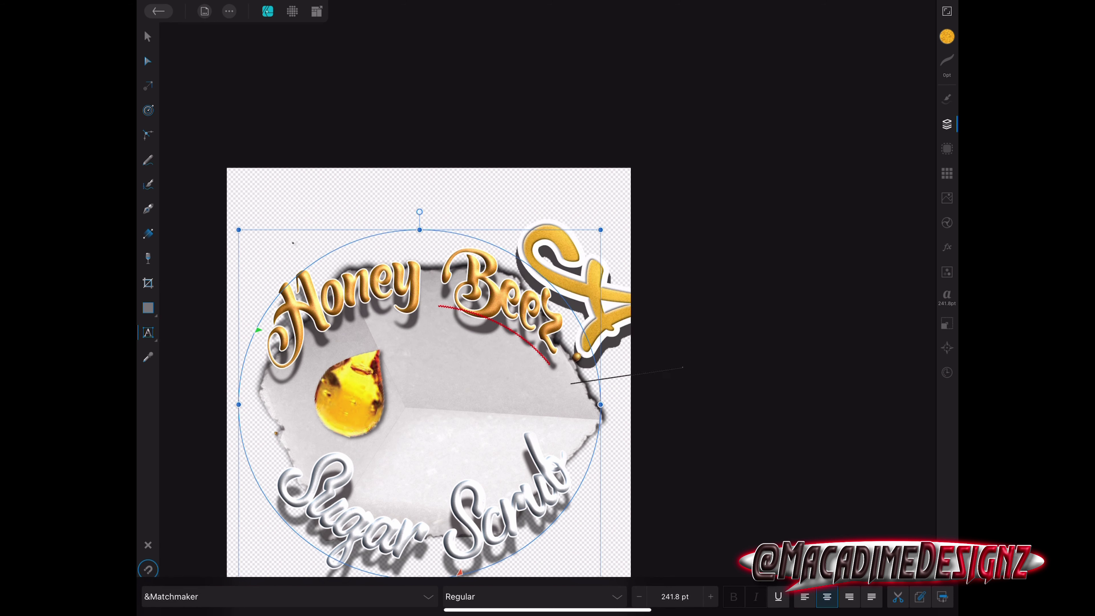
{"action": "type", "text": "A"}
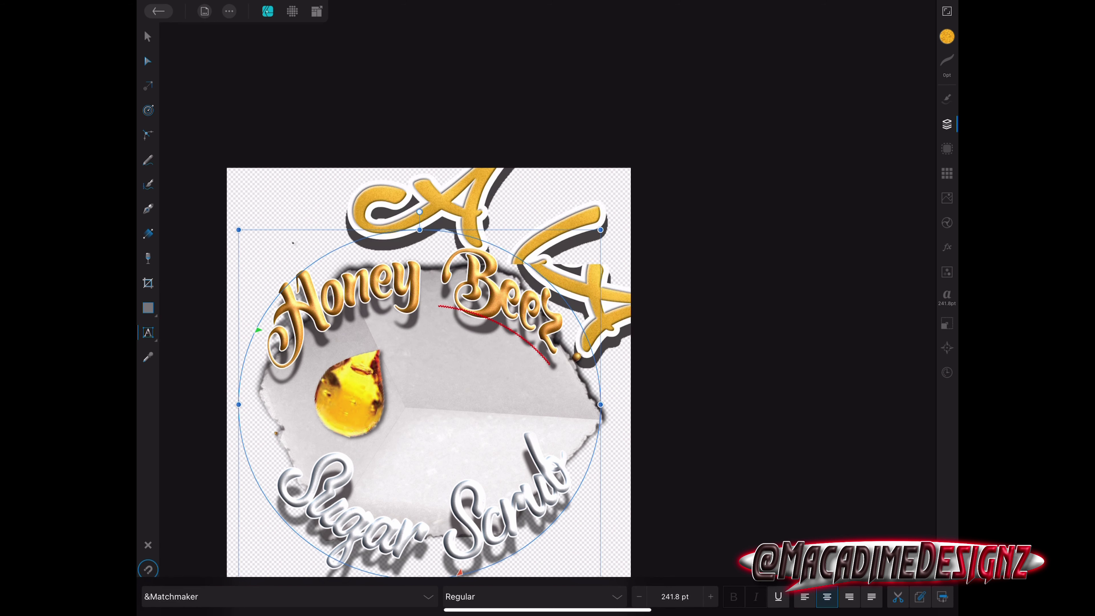
{"action": "type", "text": "l"}
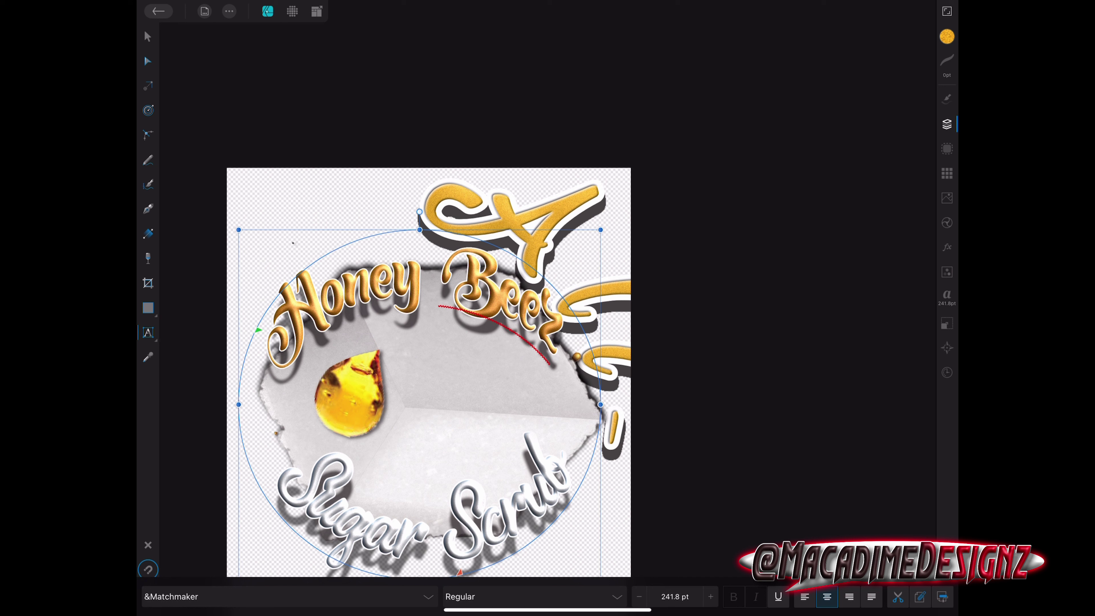
{"action": "left_click_drag", "start_coordinate": [258, 330], "coordinate": [255, 473]}
{"action": "left_click", "coordinate": [675, 596]}
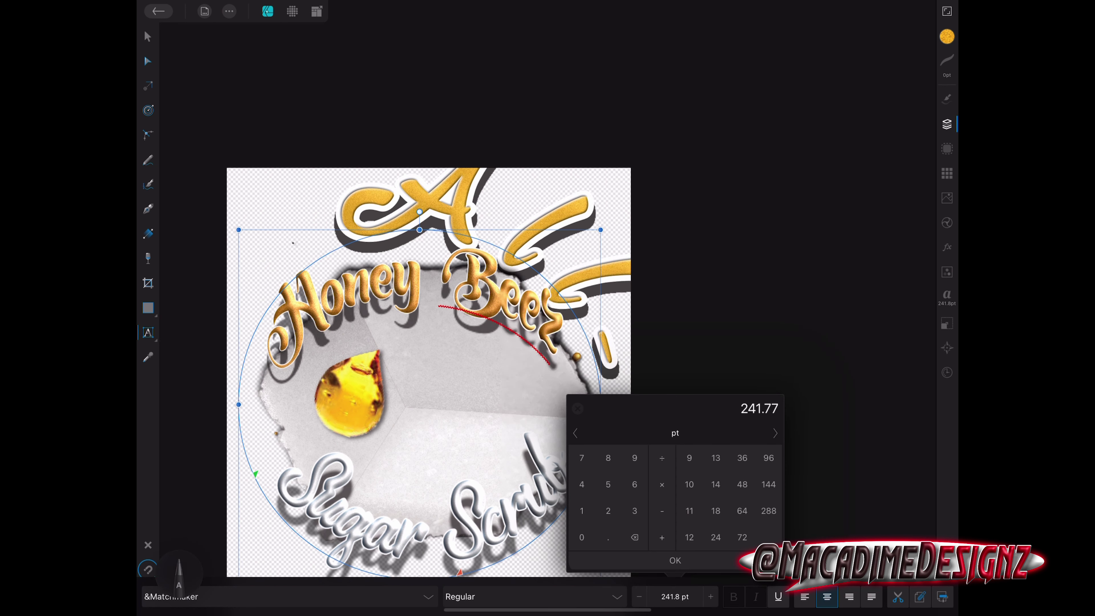
{"action": "left_click", "coordinate": [675, 560]}
Set the new path text to 50 pt.
{"action": "double_click", "coordinate": [700, 493]}
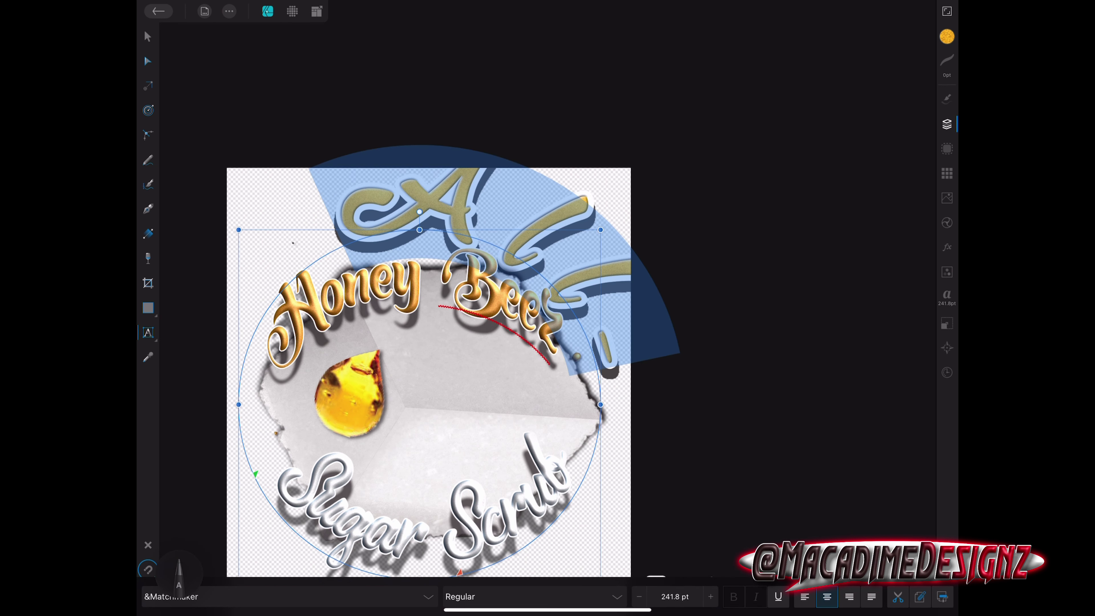
{"action": "left_click", "coordinate": [674, 597]}
{"action": "left_click", "coordinate": [581, 537]}
{"action": "left_click", "coordinate": [675, 560]}
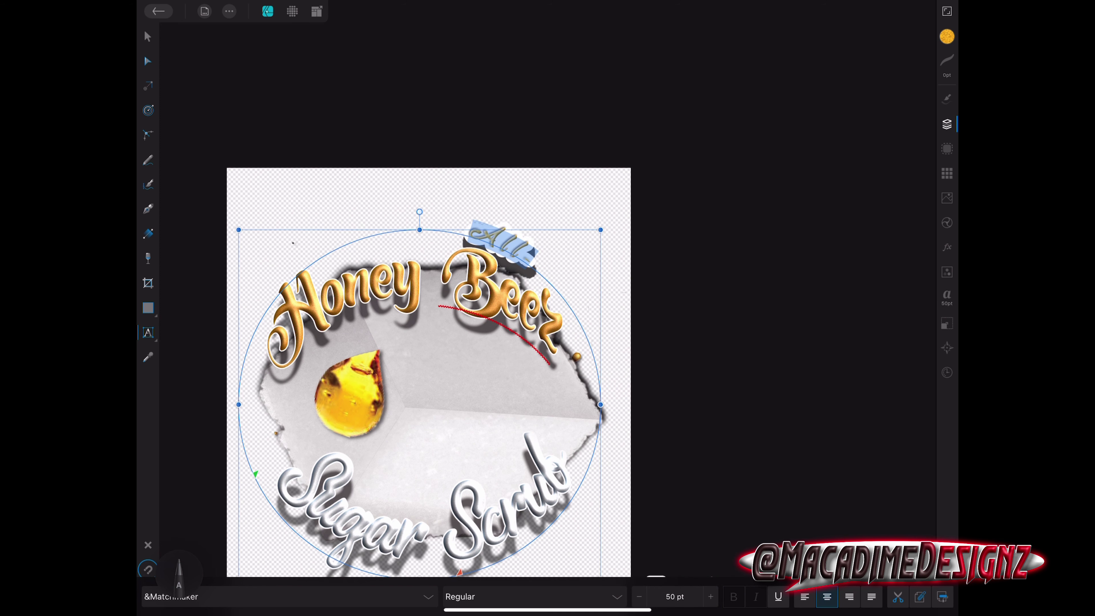
Complete the text by adding 'Natural' after 'All-'.
{"action": "left_click", "coordinate": [537, 260]}
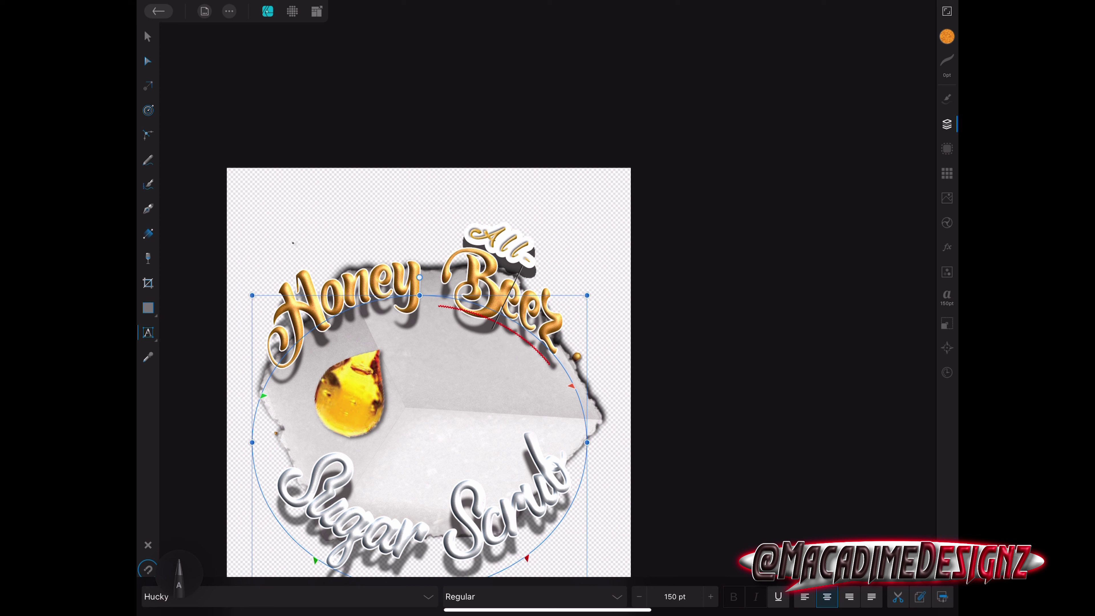
{"action": "left_click", "coordinate": [500, 244]}
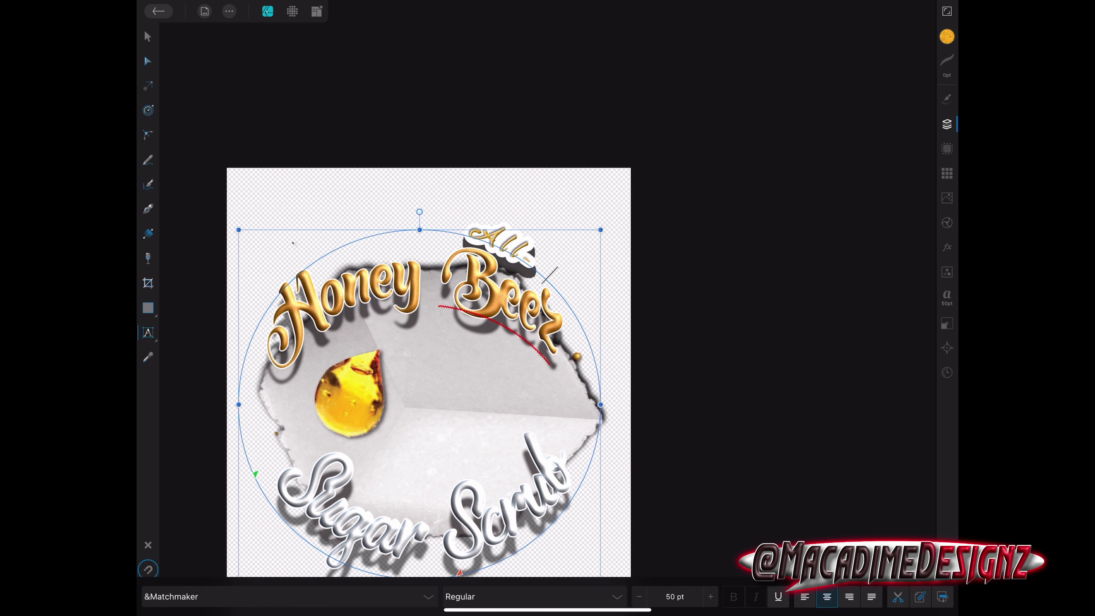
{"action": "type", "text": "Na"}
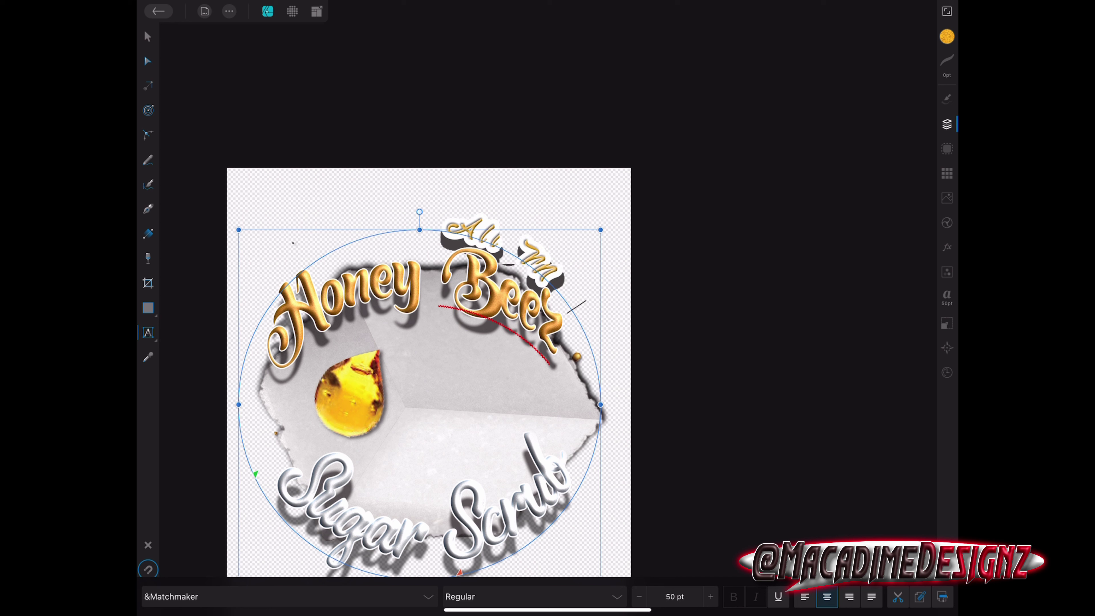
{"action": "type", "text": "tural"}
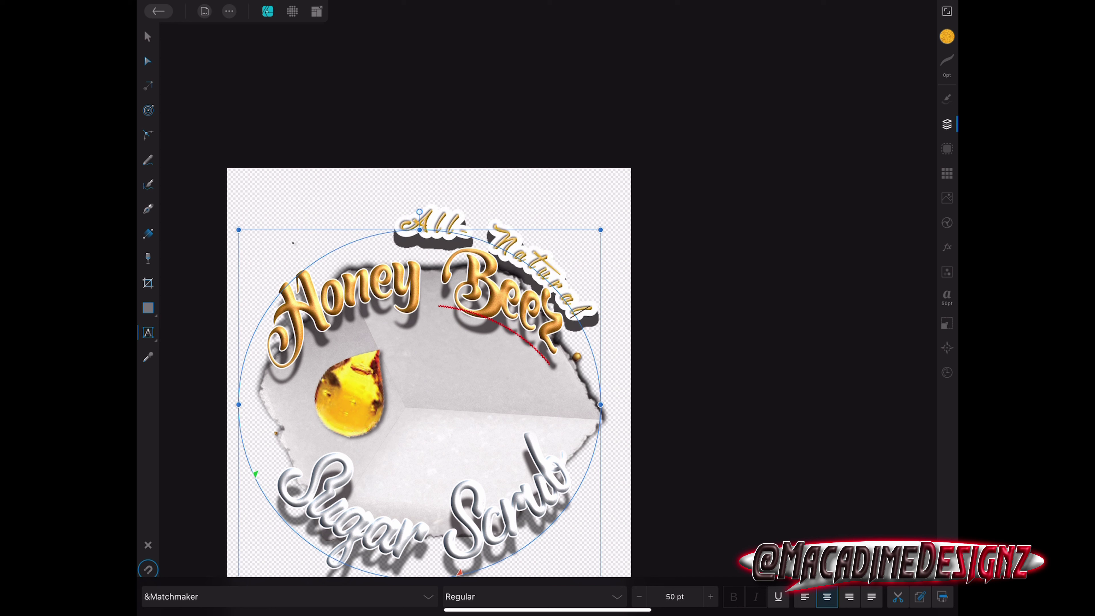
{"action": "left_click", "coordinate": [947, 297]}
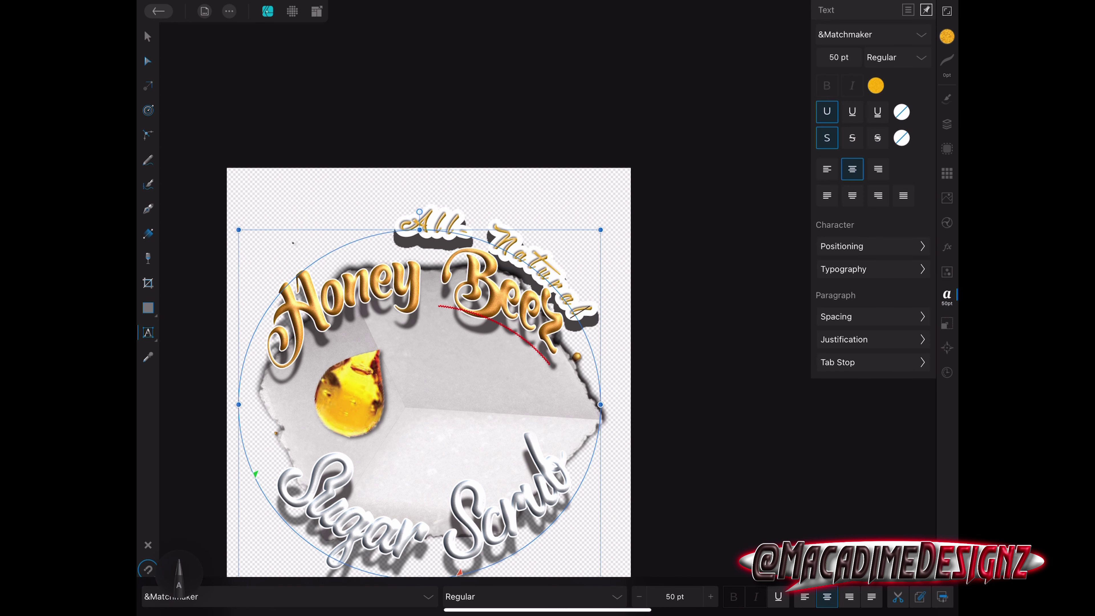
Turn off the text's Outer Shadow and slide All-Natural along the circle to the top.
{"action": "left_click", "coordinate": [946, 247]}
{"action": "left_click", "coordinate": [915, 179]}
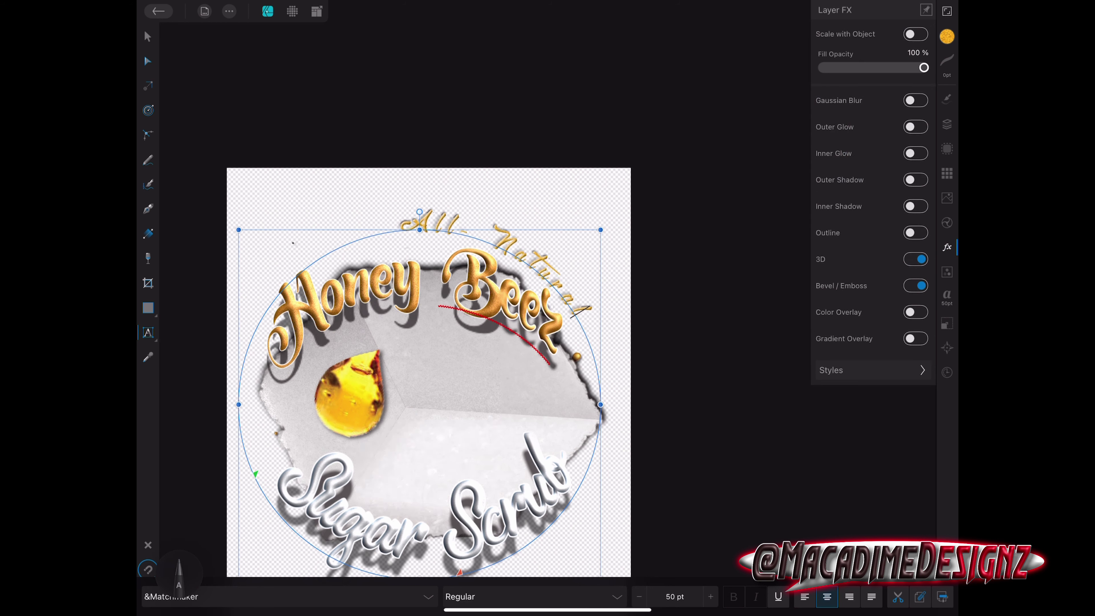
{"action": "left_click", "coordinate": [915, 285]}
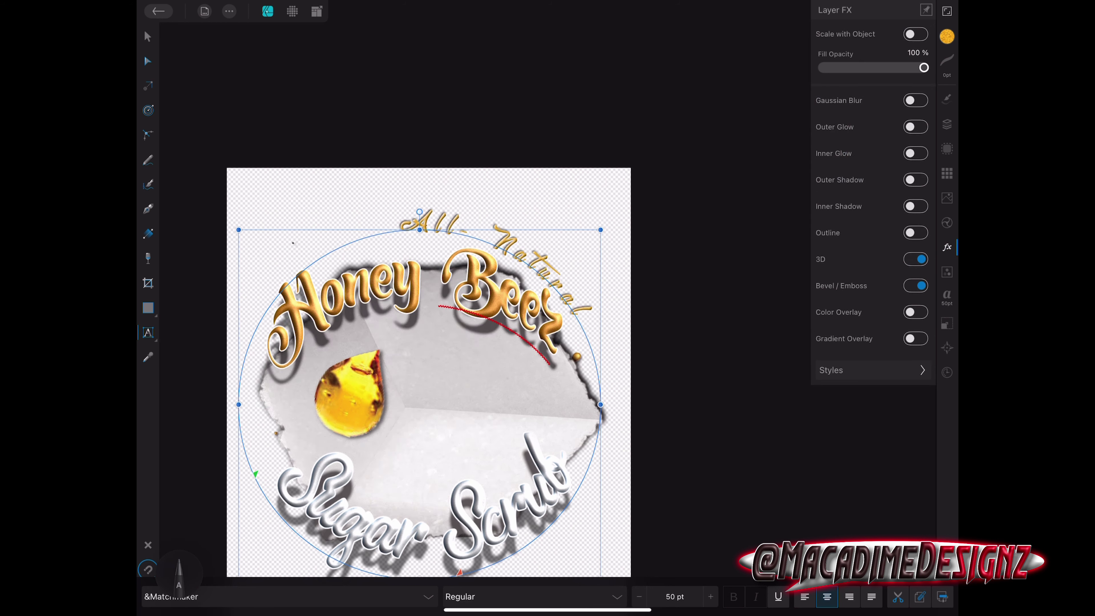
{"action": "left_click_drag", "start_coordinate": [255, 475], "coordinate": [394, 546]}
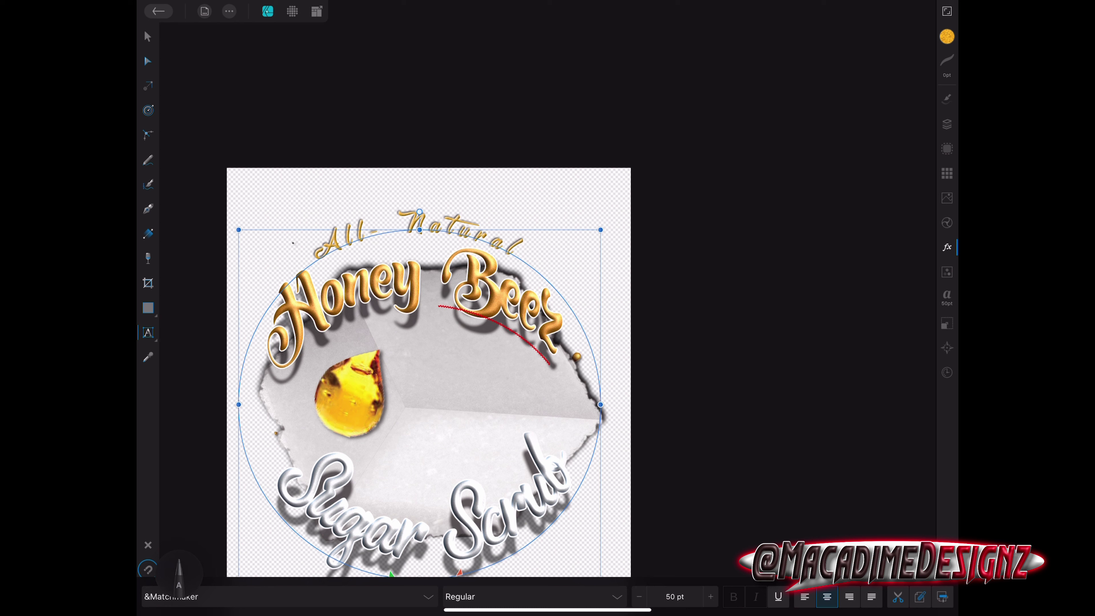
{"action": "left_click", "coordinate": [946, 124]}
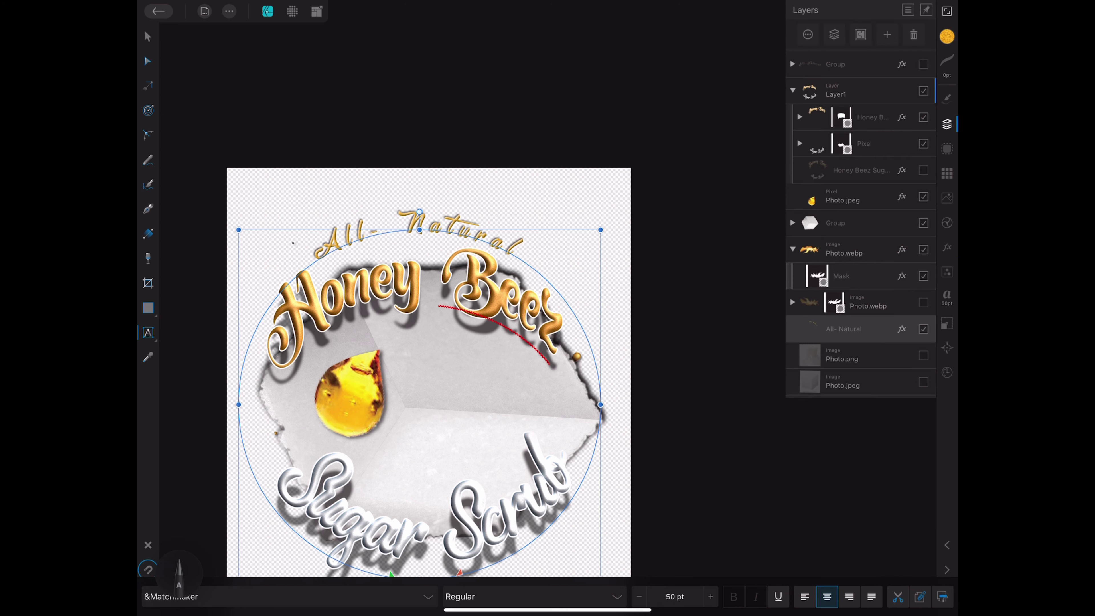
Select the Group layer and the curved All-Natural text through the Layers panel.
{"action": "left_click", "coordinate": [845, 223]}
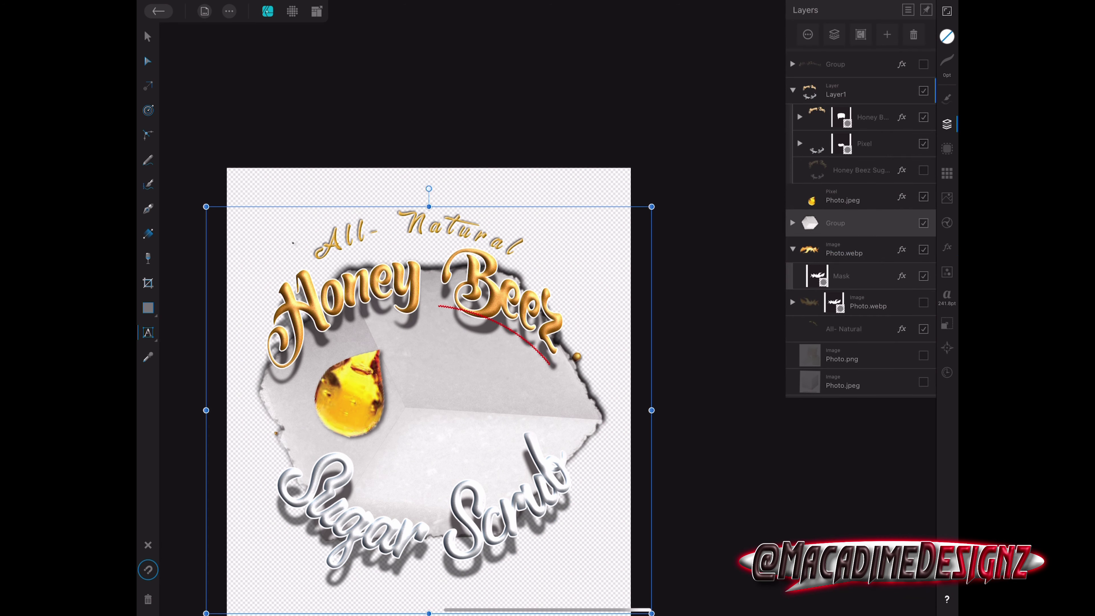
{"action": "left_click", "coordinate": [428, 215]}
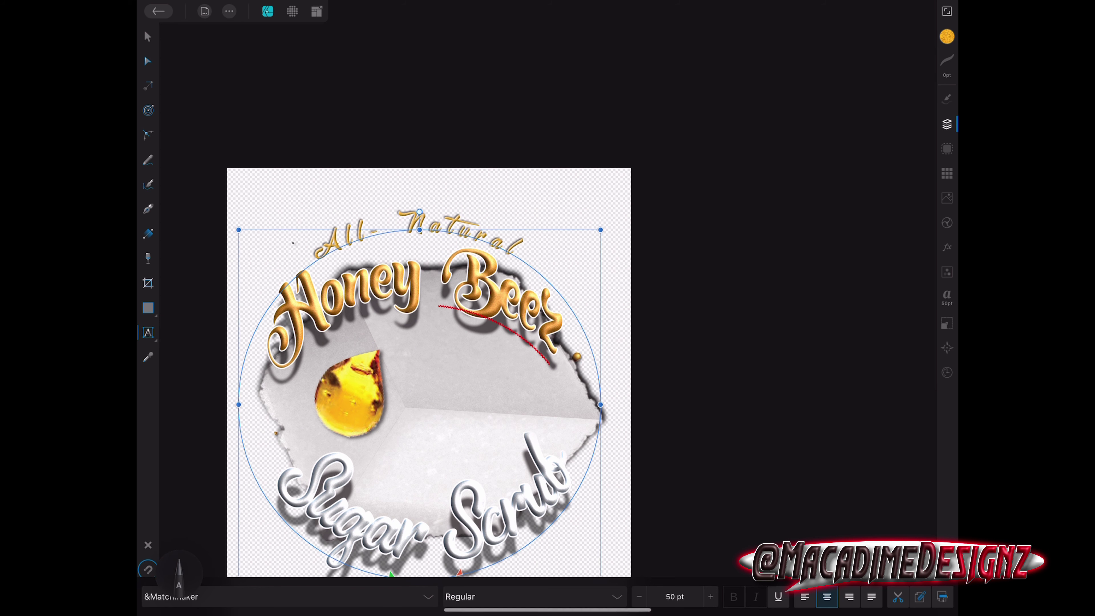
{"action": "left_click", "coordinate": [947, 125]}
{"action": "left_click", "coordinate": [947, 124]}
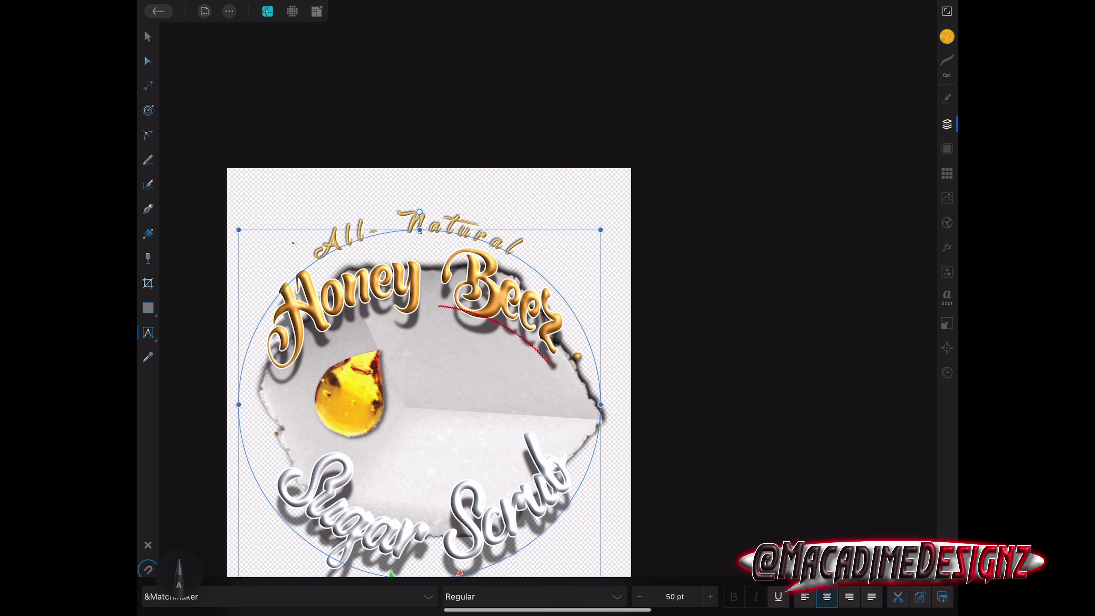
{"action": "left_click", "coordinate": [946, 124]}
{"action": "left_click", "coordinate": [845, 220]}
{"action": "left_click", "coordinate": [642, 231]}
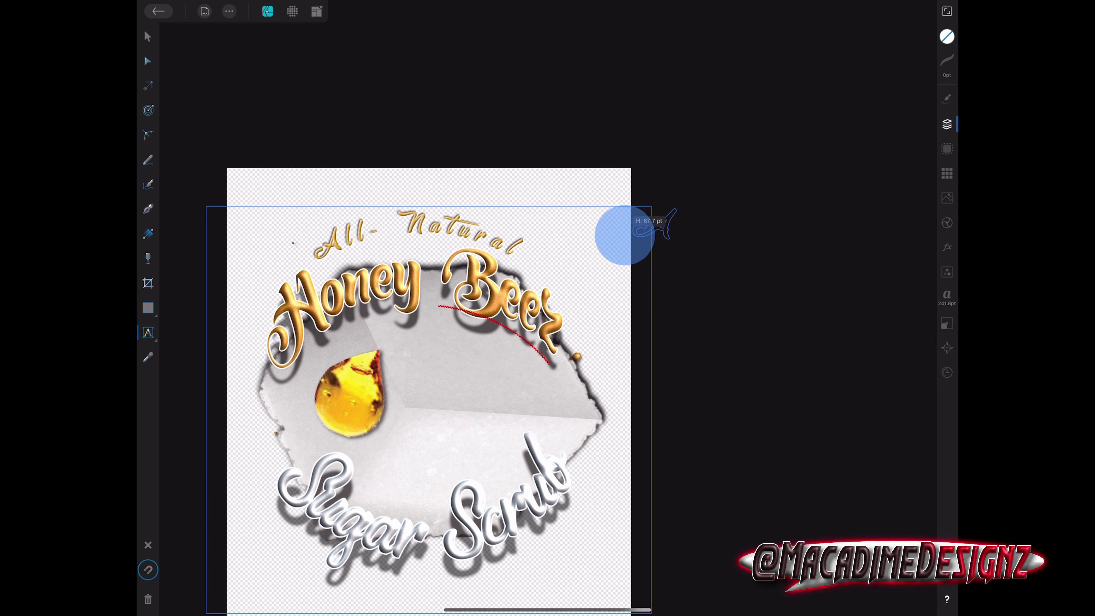
{"action": "left_click", "coordinate": [525, 310]}
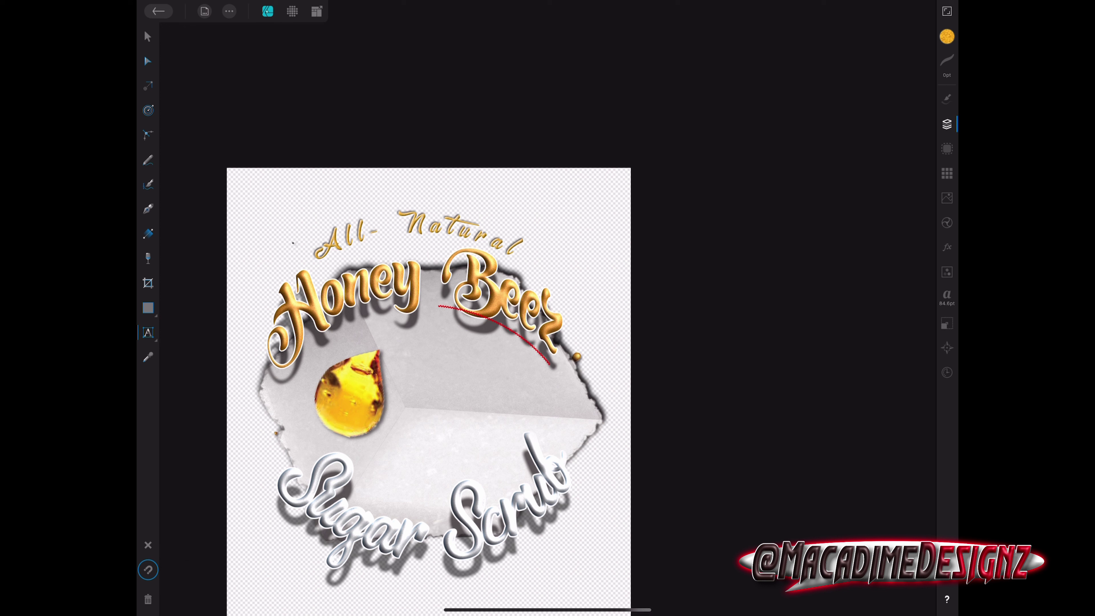
Undo the stray empty text frame and shrink the selected artwork with the Move tool.
{"action": "left_click", "coordinate": [947, 125]}
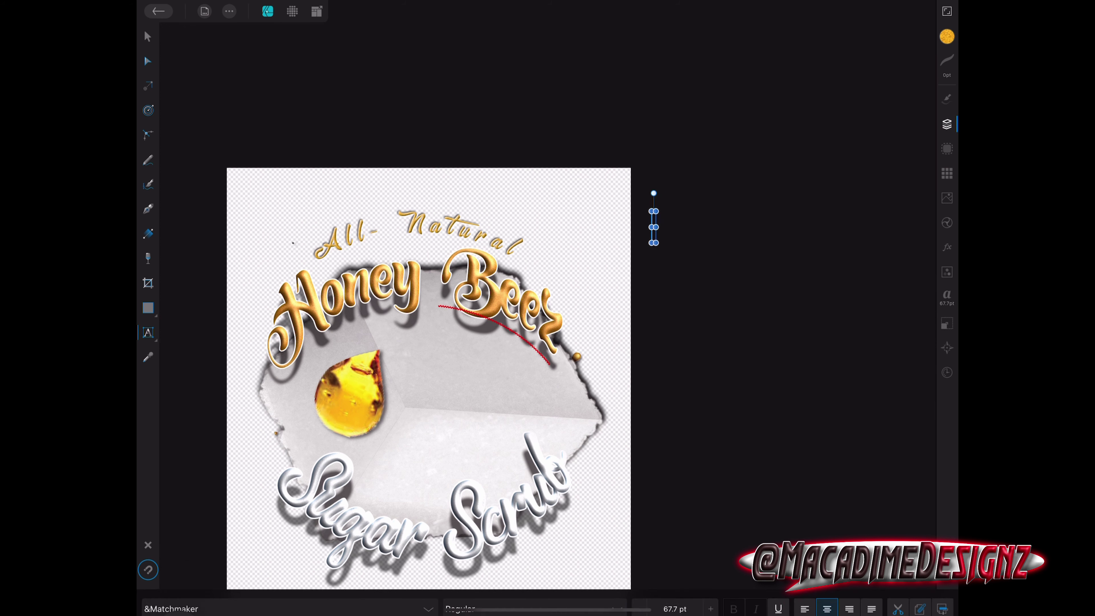
{"action": "key", "text": "ctrl+z"}
{"action": "left_click", "coordinate": [148, 37]}
{"action": "left_click_drag", "start_coordinate": [651, 207], "coordinate": [610, 250]}
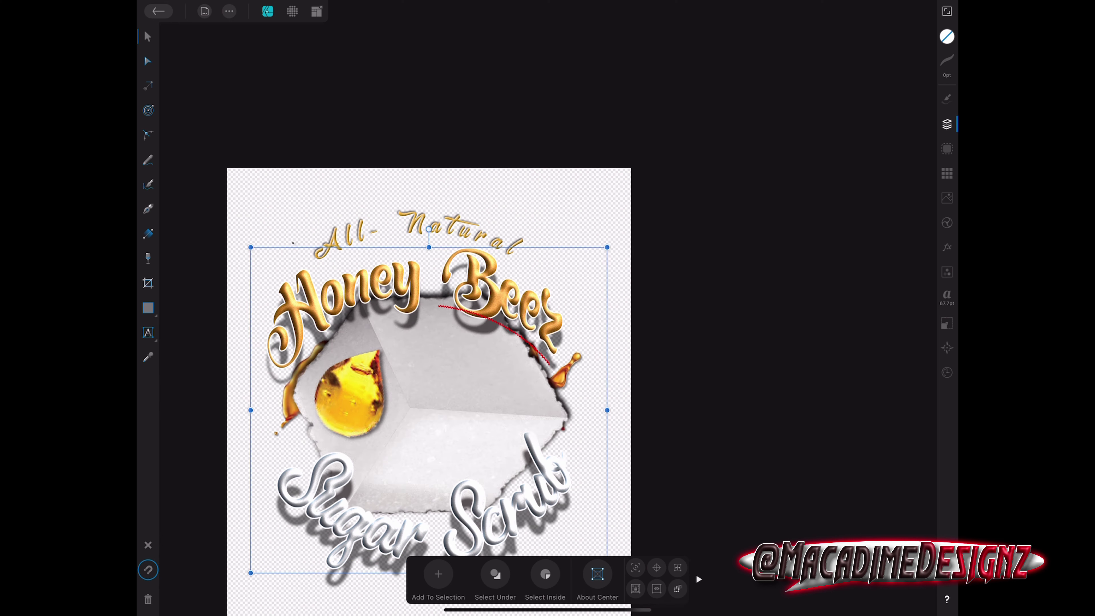
Select the Photo.webp honey splash and move it up behind Honey Beez.
{"action": "left_click", "coordinate": [946, 125]}
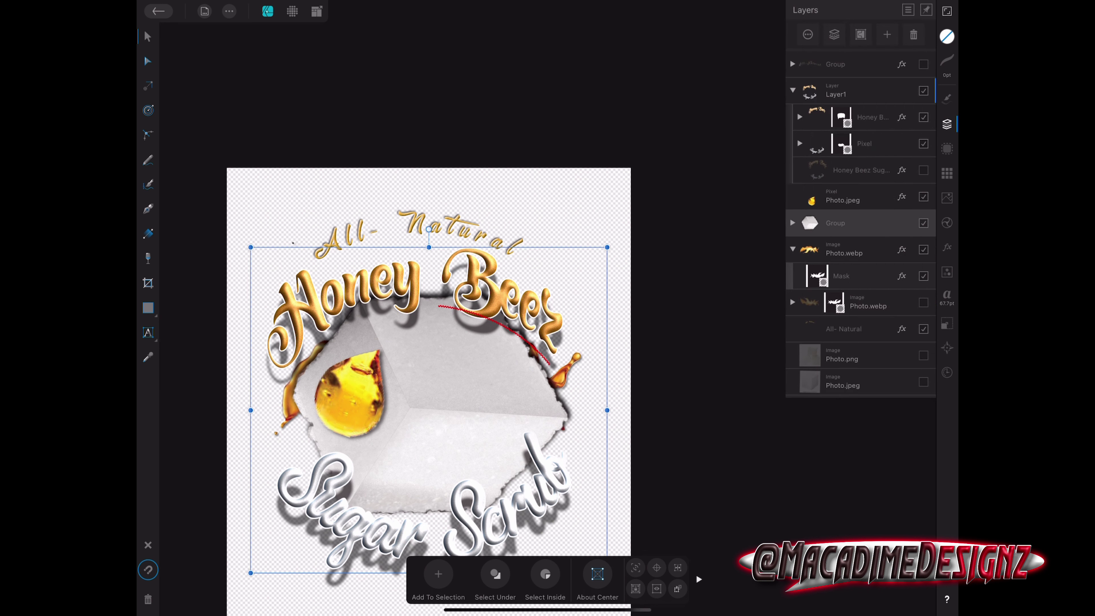
{"action": "left_click", "coordinate": [844, 252]}
{"action": "left_click", "coordinate": [947, 124]}
{"action": "left_click_drag", "start_coordinate": [434, 411], "coordinate": [438, 364]}
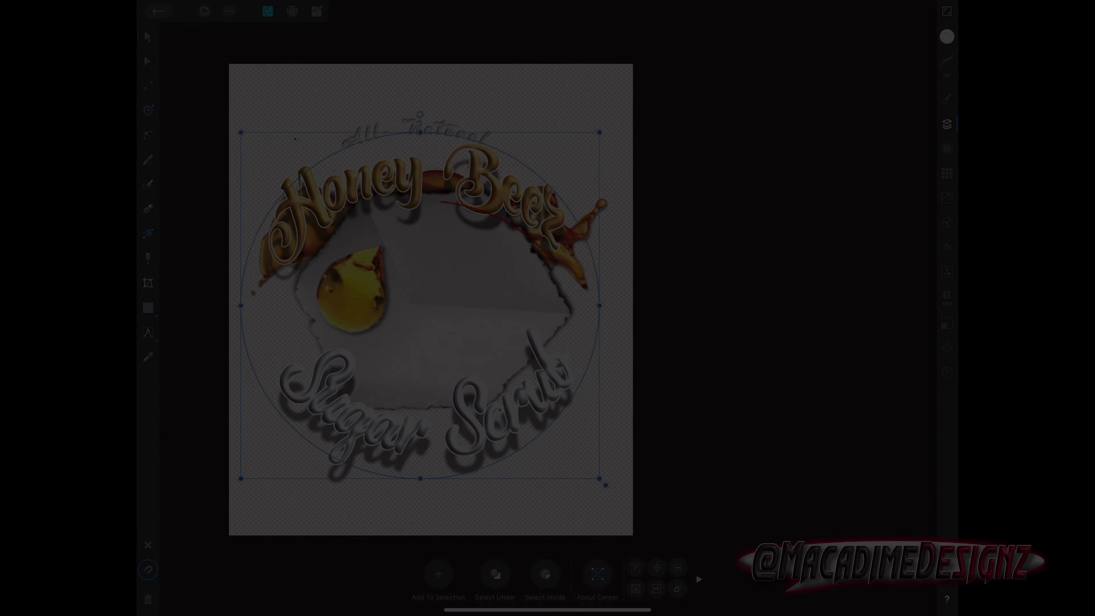
Squash the All-Natural circle path into a shorter ellipse just beneath Honey Beez.
{"action": "left_click_drag", "start_coordinate": [420, 132], "coordinate": [430, 243]}
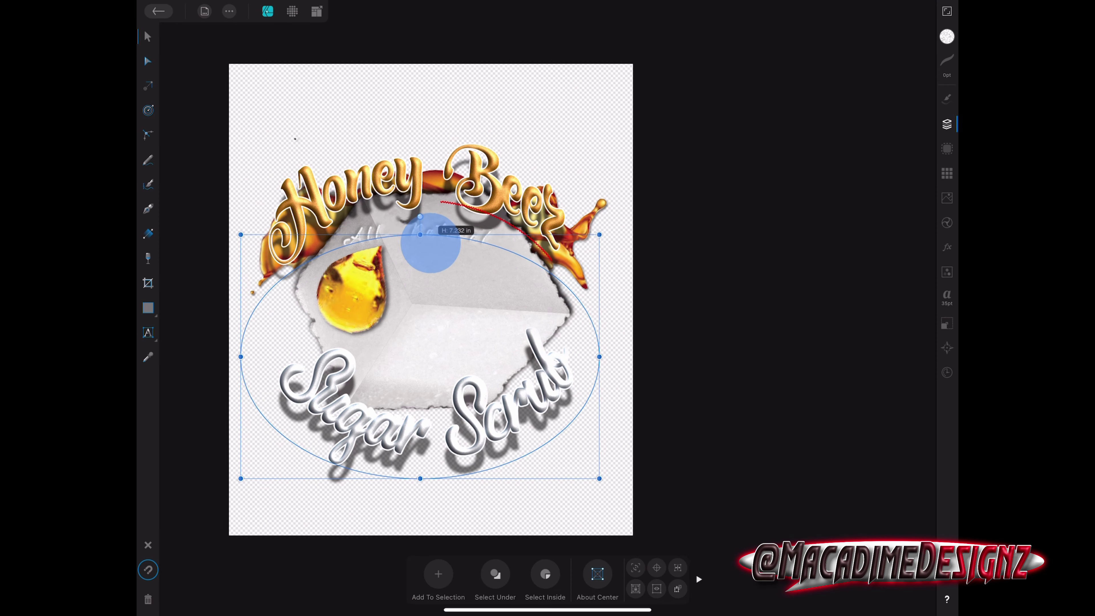
{"action": "left_click_drag", "start_coordinate": [434, 261], "coordinate": [421, 191]}
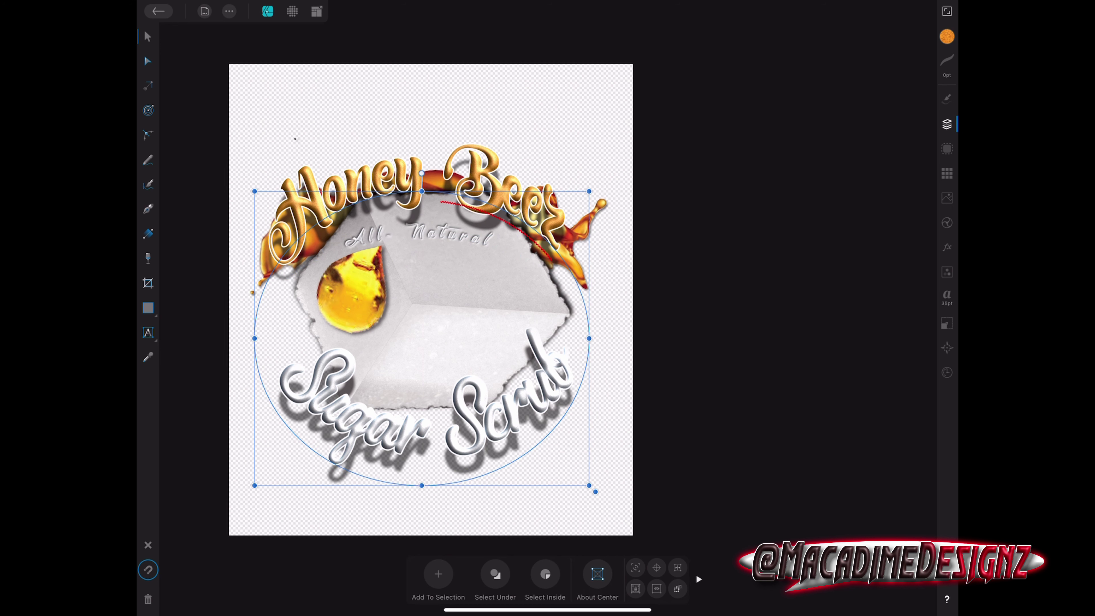
{"action": "left_click", "coordinate": [148, 332]}
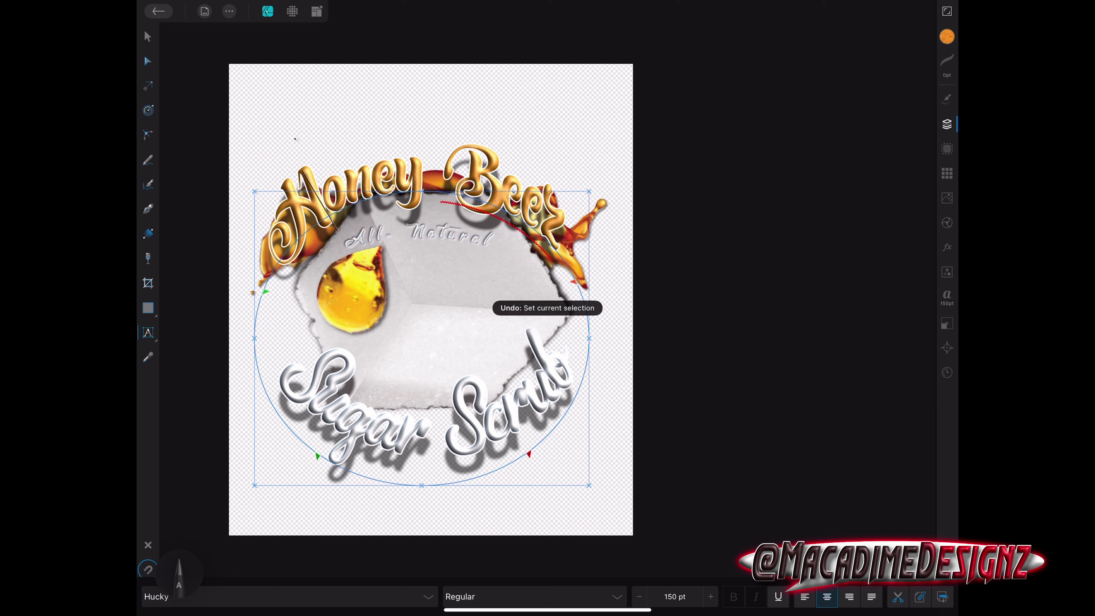
Narrow the text-path ellipse from both sides and lock the Honey Beez layer.
{"action": "key", "text": "ctrl+shift+z"}
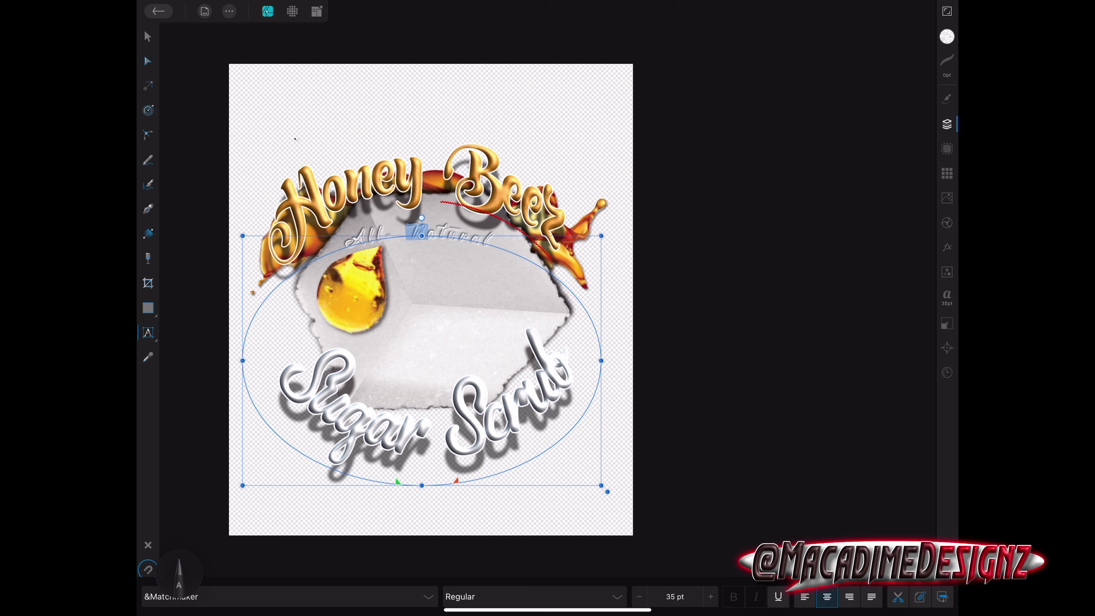
{"action": "left_click_drag", "start_coordinate": [242, 360], "coordinate": [266, 360]}
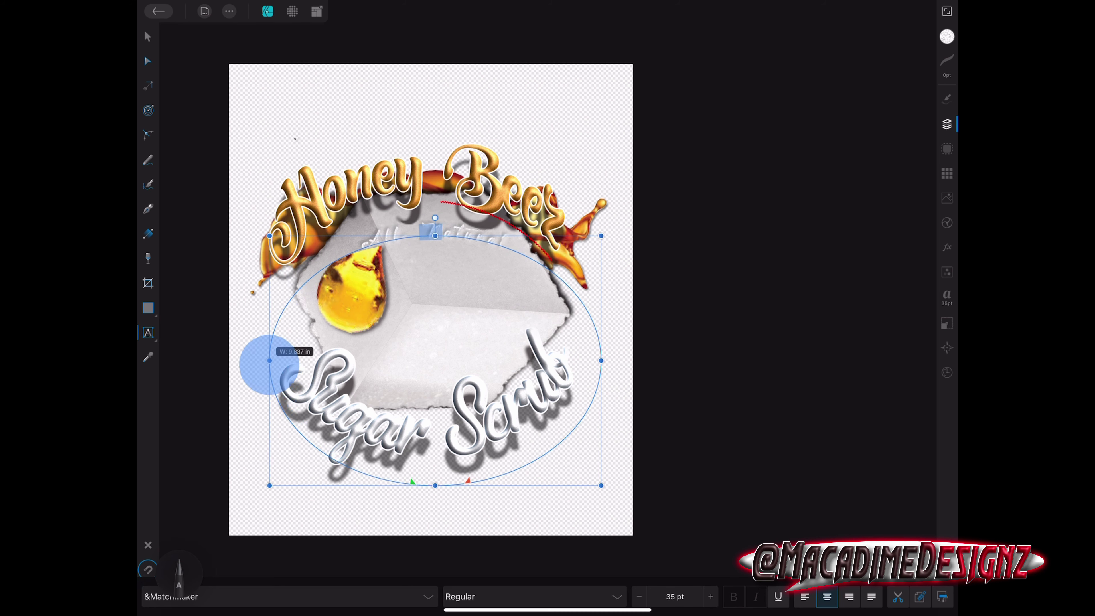
{"action": "left_click_drag", "start_coordinate": [601, 360], "coordinate": [589, 360]}
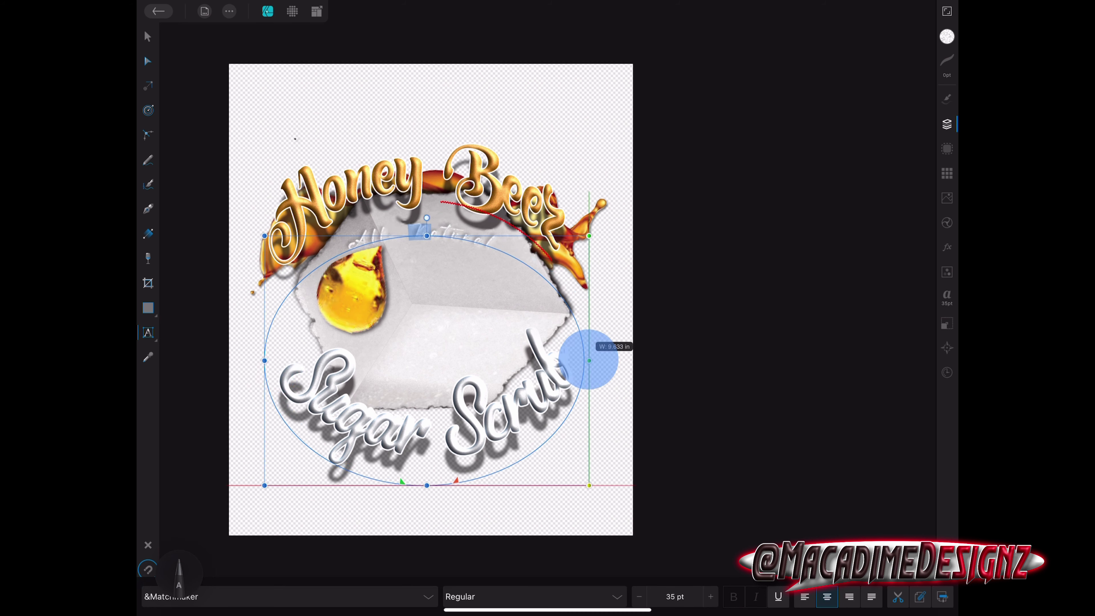
{"action": "left_click", "coordinate": [396, 177]}
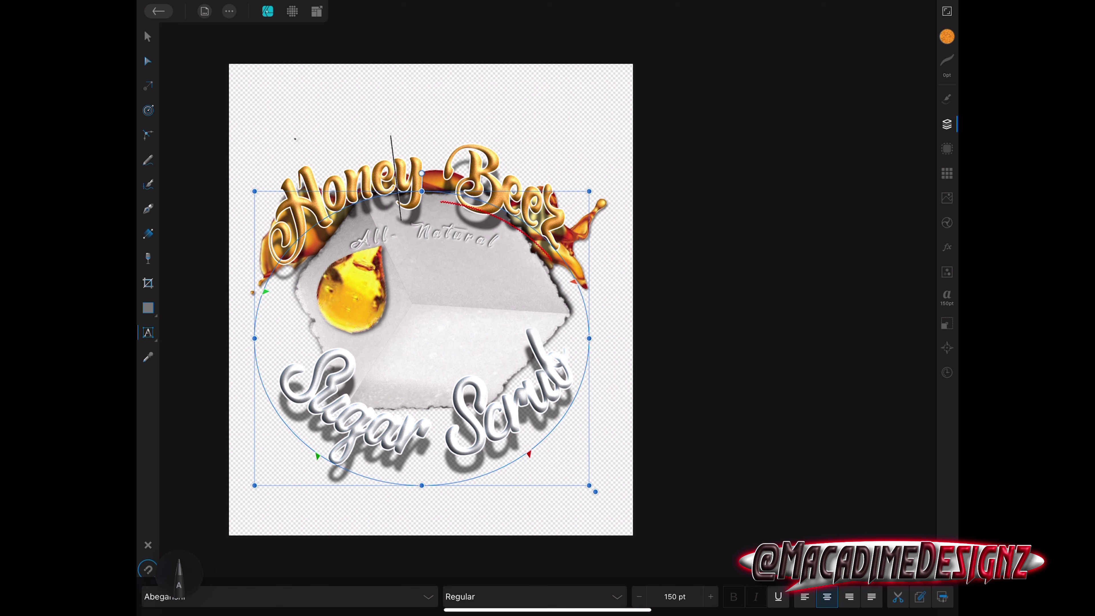
{"action": "left_click", "coordinate": [860, 144]}
Narrow the ellipse further and centre it under Honey Beez.
{"action": "left_click", "coordinate": [350, 245]}
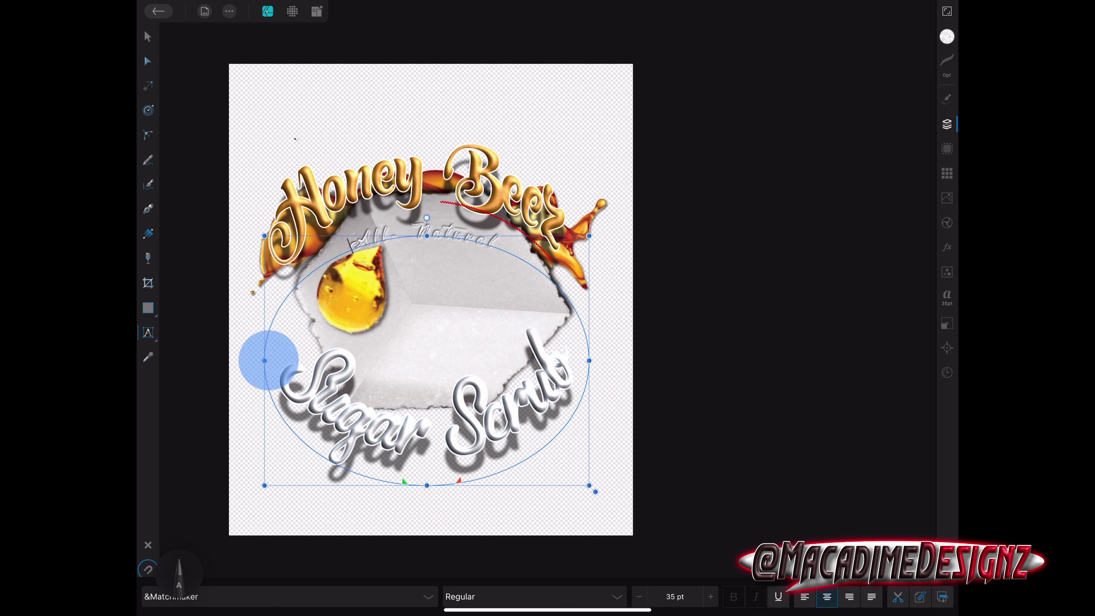
{"action": "left_click", "coordinate": [148, 37]}
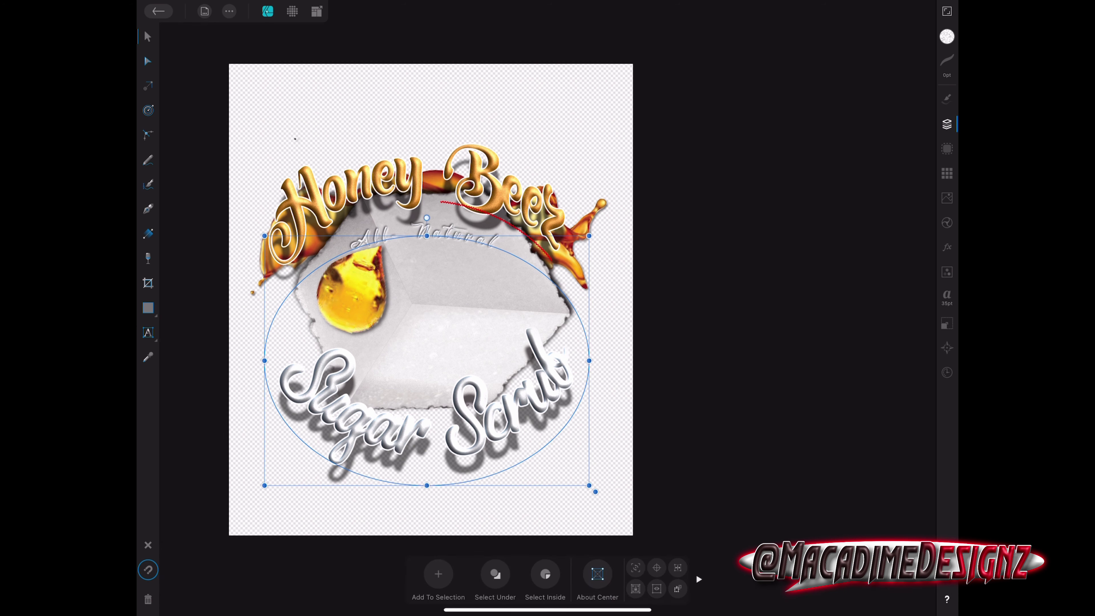
{"action": "mouse_move", "coordinate": [264, 361]}
{"action": "left_mouse_down"}
{"action": "mouse_move", "coordinate": [287, 361]}
{"action": "mouse_move", "coordinate": [271, 360]}
{"action": "left_mouse_up"}
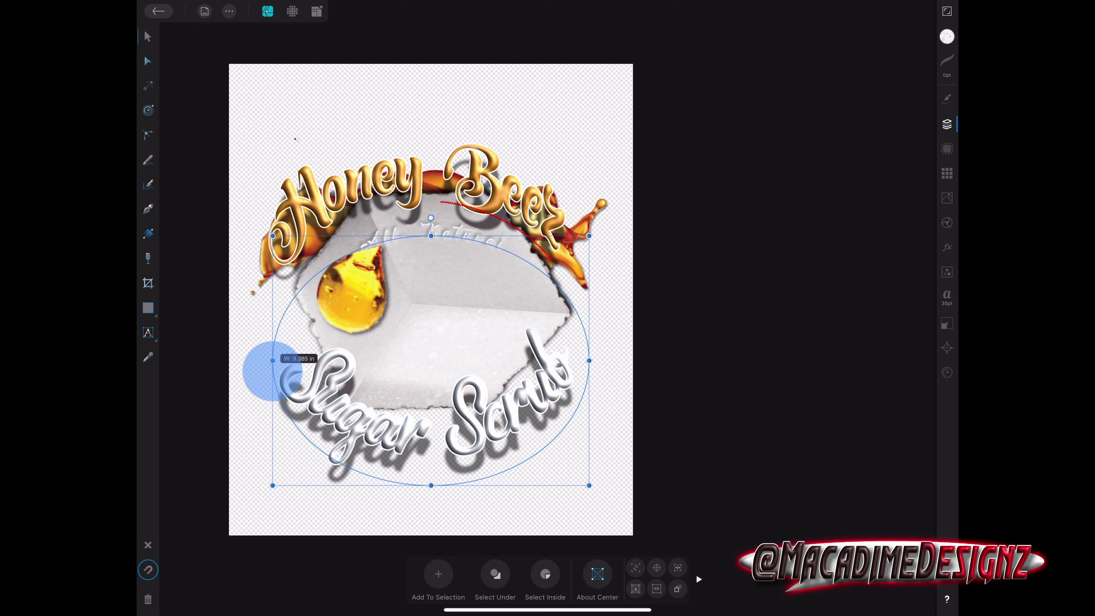
{"action": "left_click_drag", "start_coordinate": [588, 361], "coordinate": [566, 361]}
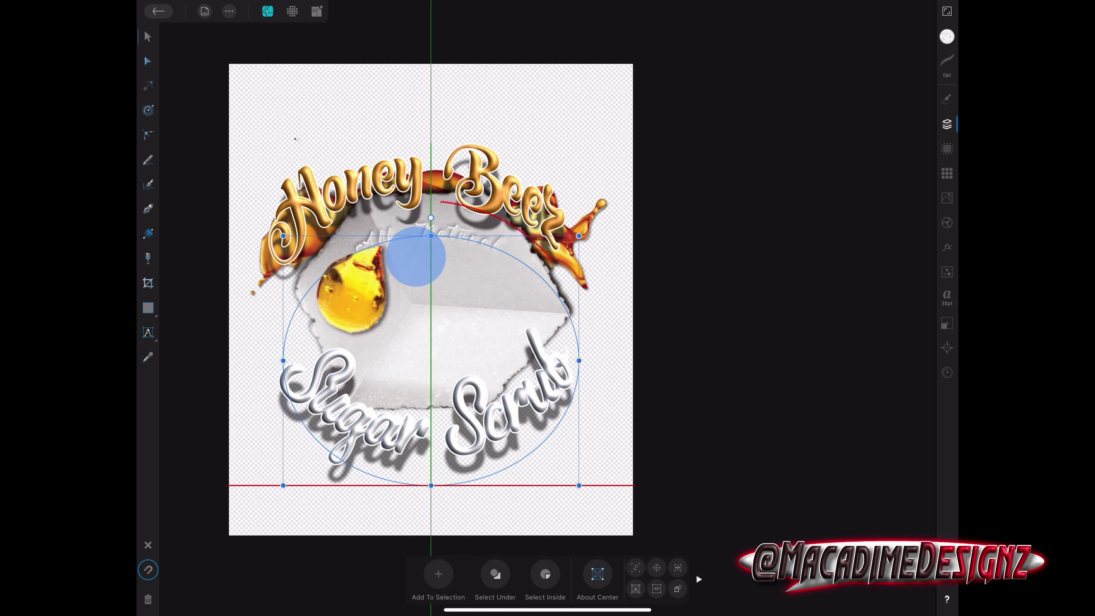
{"action": "left_click_drag", "start_coordinate": [416, 257], "coordinate": [423, 253]}
{"action": "left_click_drag", "start_coordinate": [430, 311], "coordinate": [435, 314]}
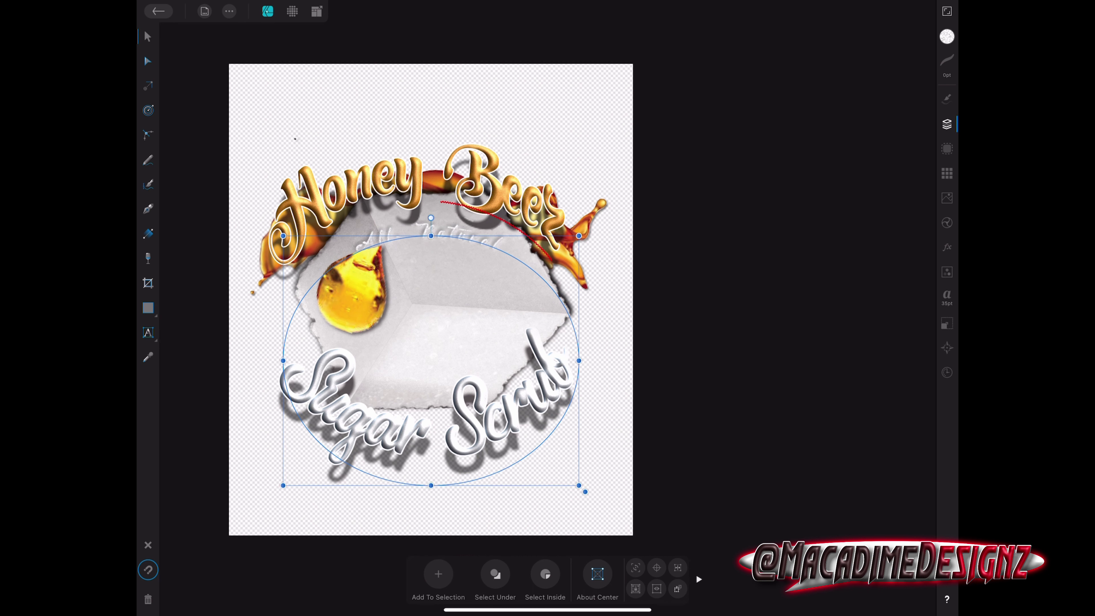
{"action": "scroll", "coordinate": [676, 281], "scroll_direction": "up", "scroll_amount": 5}
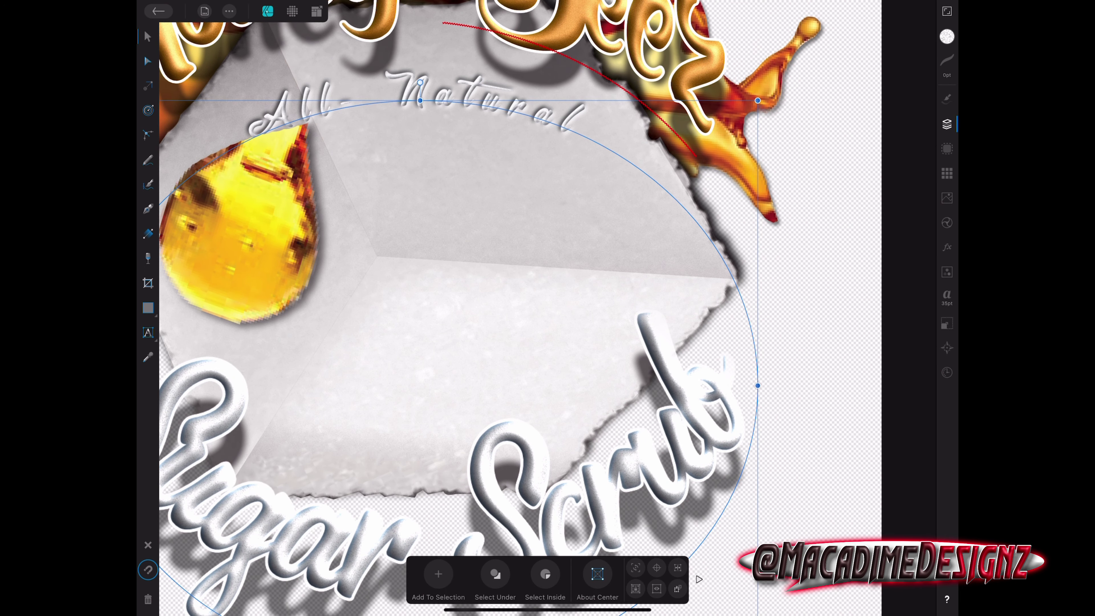
Retype the hyphen after 'All' in the All-Natural text.
{"action": "double_click", "coordinate": [363, 98]}
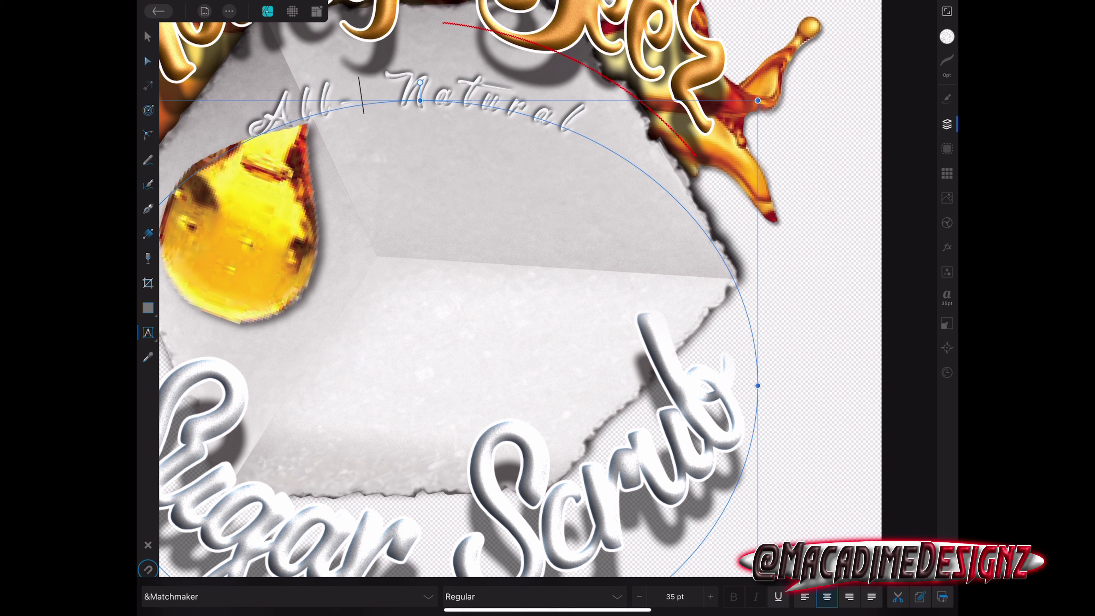
{"action": "key", "text": "Delete"}
{"action": "key", "text": "BackSpace"}
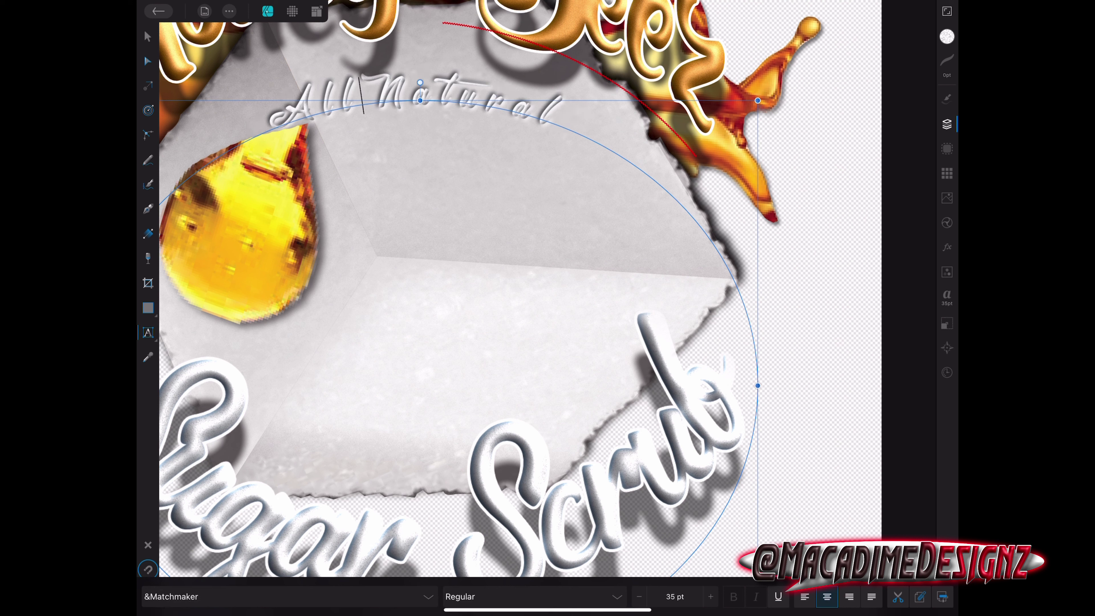
{"action": "type", "text": "-"}
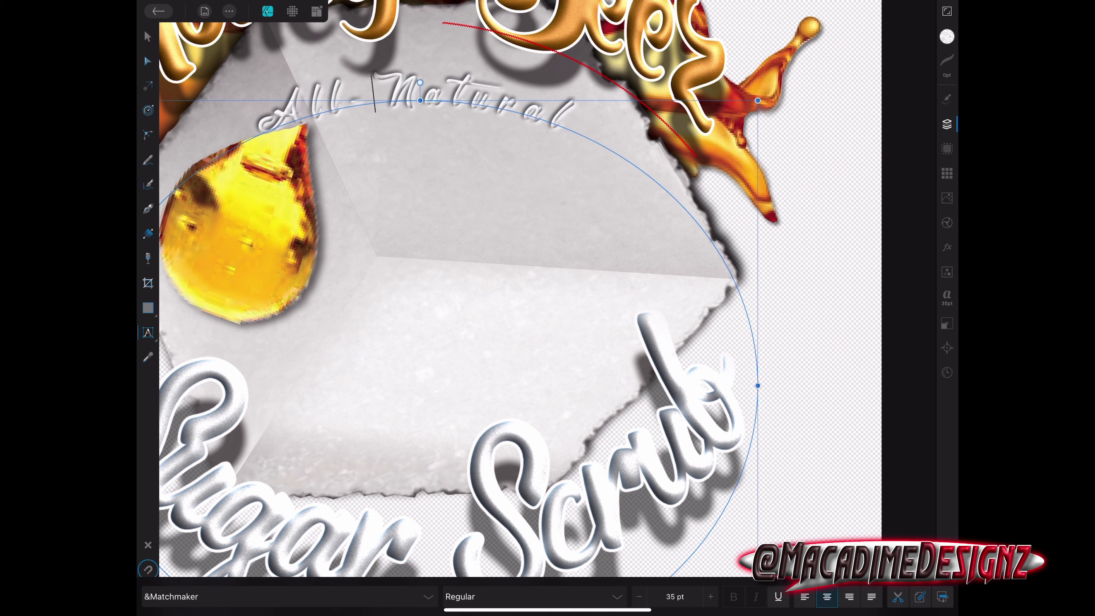
Adjust the All-Natural tracking to 299.9 and shift the curved text up and right.
{"action": "mouse_move", "coordinate": [374, 104]}
{"action": "left_mouse_down"}
{"action": "mouse_move", "coordinate": [562, 139]}
{"action": "mouse_move", "coordinate": [425, 103]}
{"action": "left_mouse_up"}
{"action": "left_click", "coordinate": [946, 297]}
{"action": "left_click", "coordinate": [858, 242]}
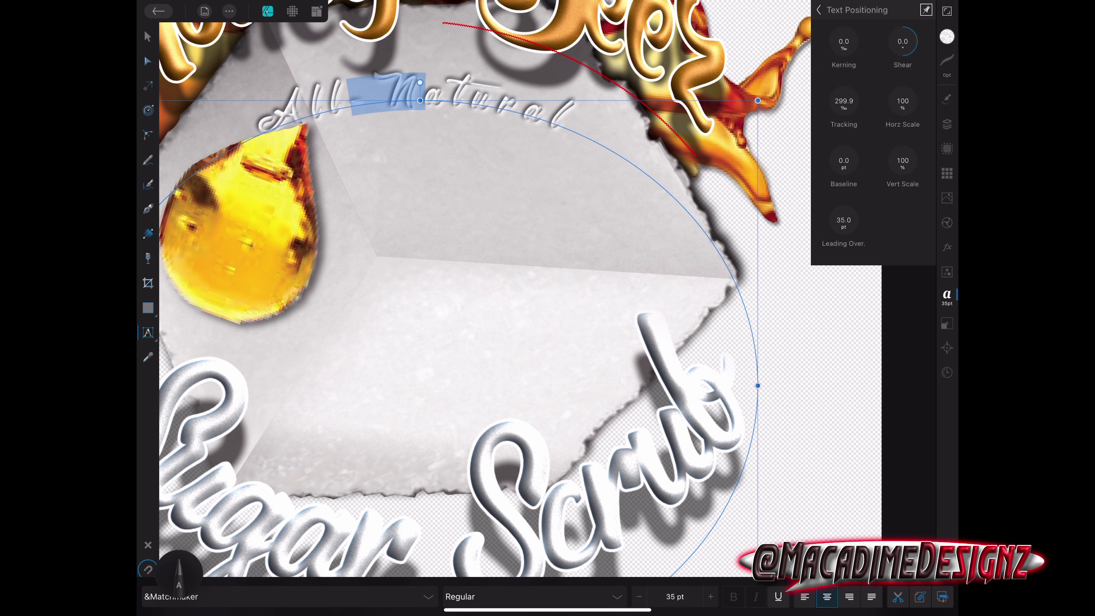
{"action": "mouse_move", "coordinate": [844, 100]}
{"action": "left_mouse_down"}
{"action": "mouse_move", "coordinate": [872, 106]}
{"action": "mouse_move", "coordinate": [818, 102]}
{"action": "mouse_move", "coordinate": [867, 100]}
{"action": "mouse_move", "coordinate": [828, 105]}
{"action": "left_mouse_up"}
{"action": "type", "text": "-"}
{"action": "left_click", "coordinate": [355, 110]}
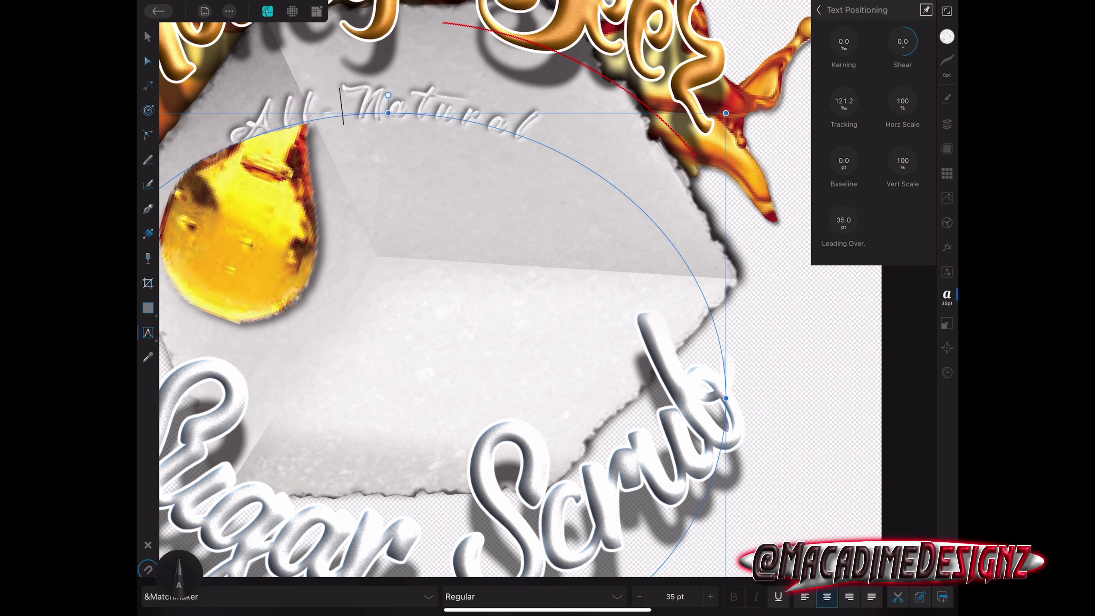
{"action": "left_click_drag", "start_coordinate": [517, 259], "coordinate": [548, 246]}
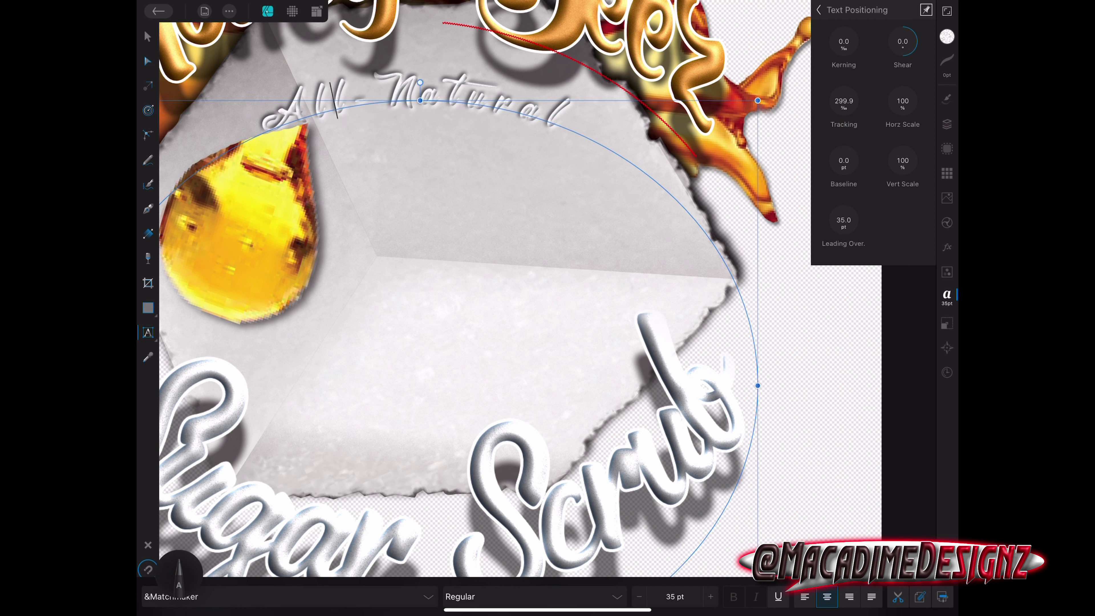
{"action": "left_click_drag", "start_coordinate": [843, 101], "coordinate": [836, 108]}
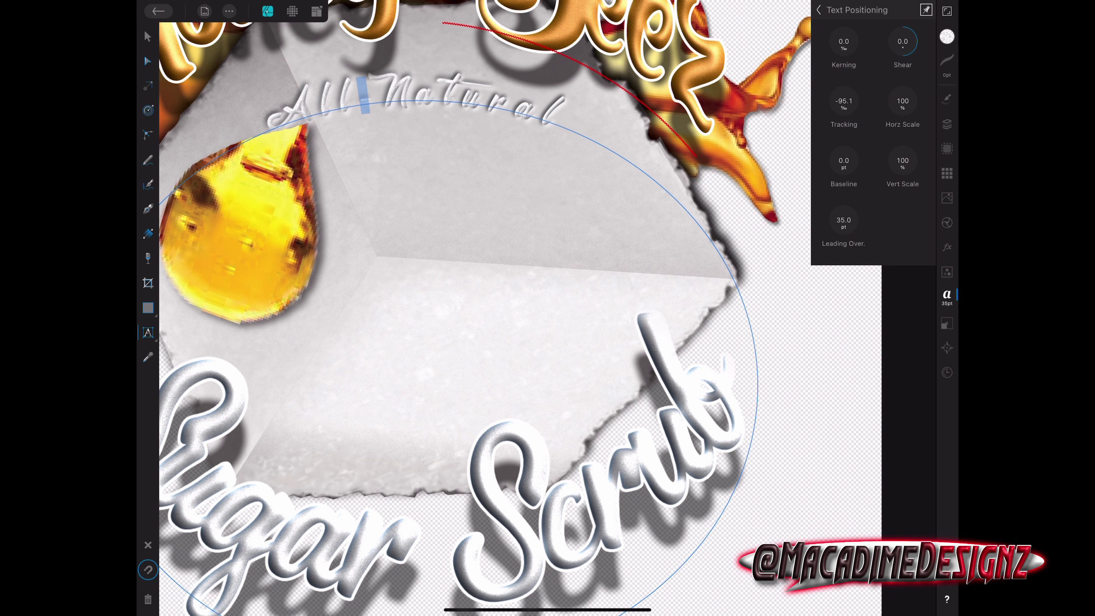
Set All-Natural to 40 pt and recolour it golden yellow.
{"action": "left_click_drag", "start_coordinate": [458, 110], "coordinate": [580, 138]}
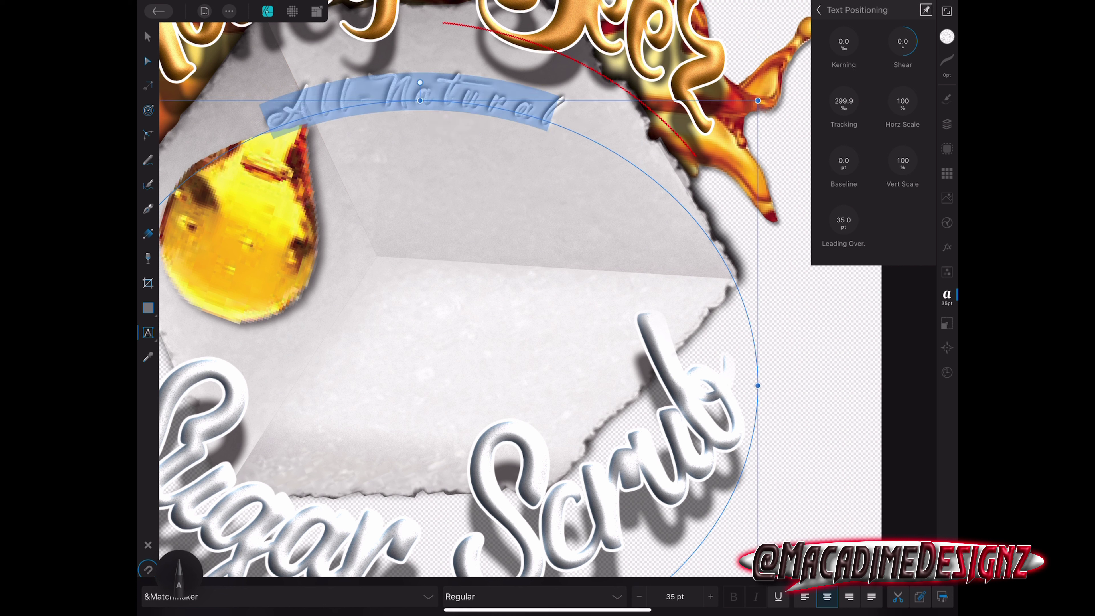
{"action": "left_click", "coordinate": [675, 596]}
{"action": "left_click", "coordinate": [674, 559]}
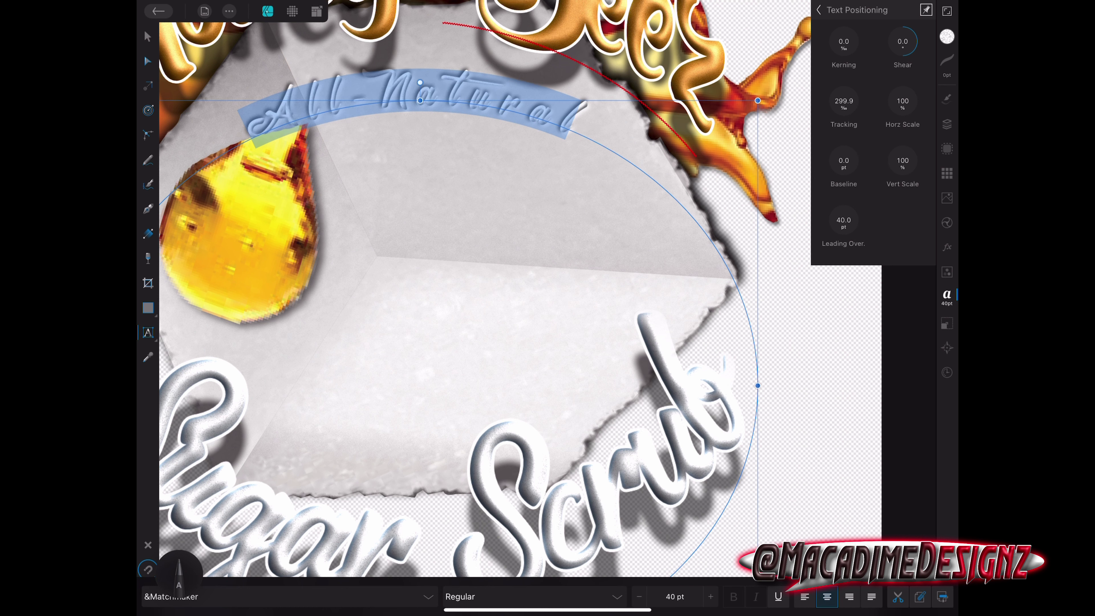
{"action": "left_click", "coordinate": [947, 37]}
{"action": "mouse_move", "coordinate": [908, 165]}
{"action": "left_mouse_down"}
{"action": "mouse_move", "coordinate": [887, 177]}
{"action": "mouse_move", "coordinate": [907, 165]}
{"action": "left_mouse_up"}
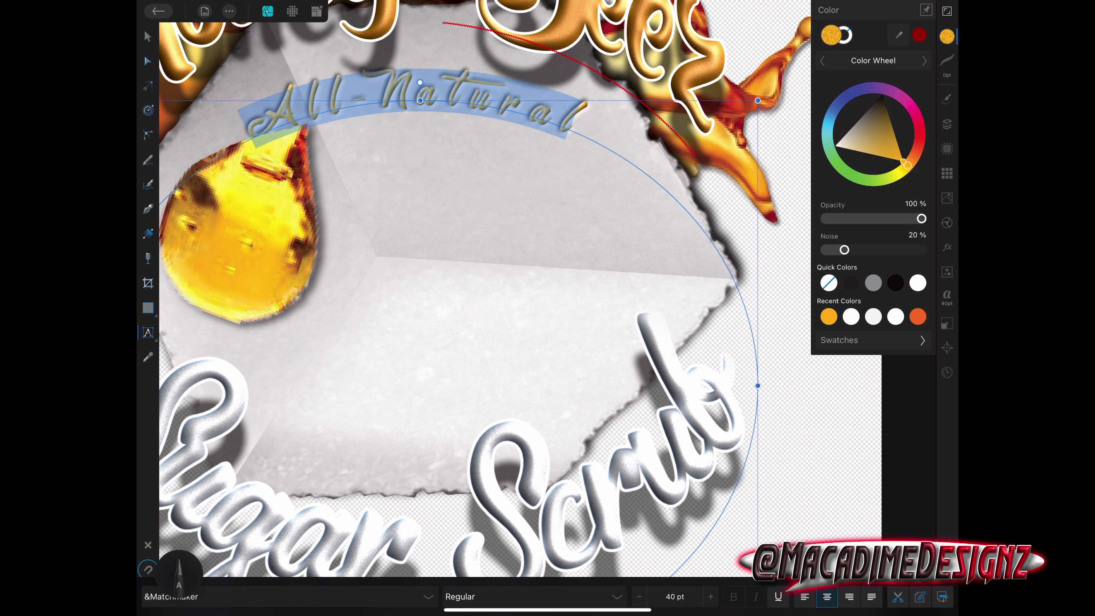
Add a 10 px Outline effect to the All-Natural text.
{"action": "left_click", "coordinate": [946, 247]}
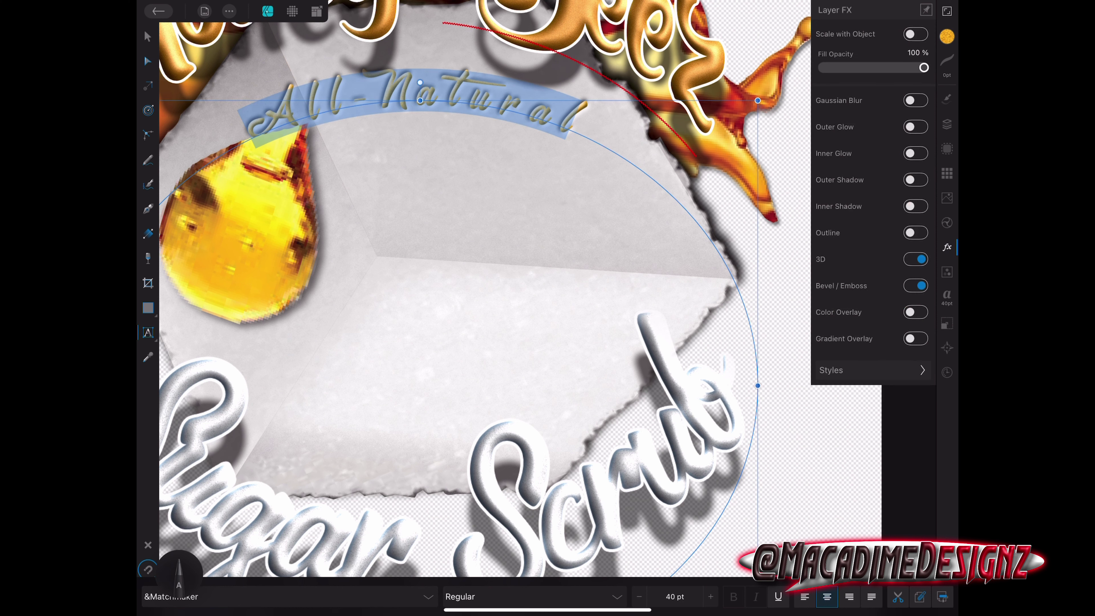
{"action": "left_click", "coordinate": [915, 232]}
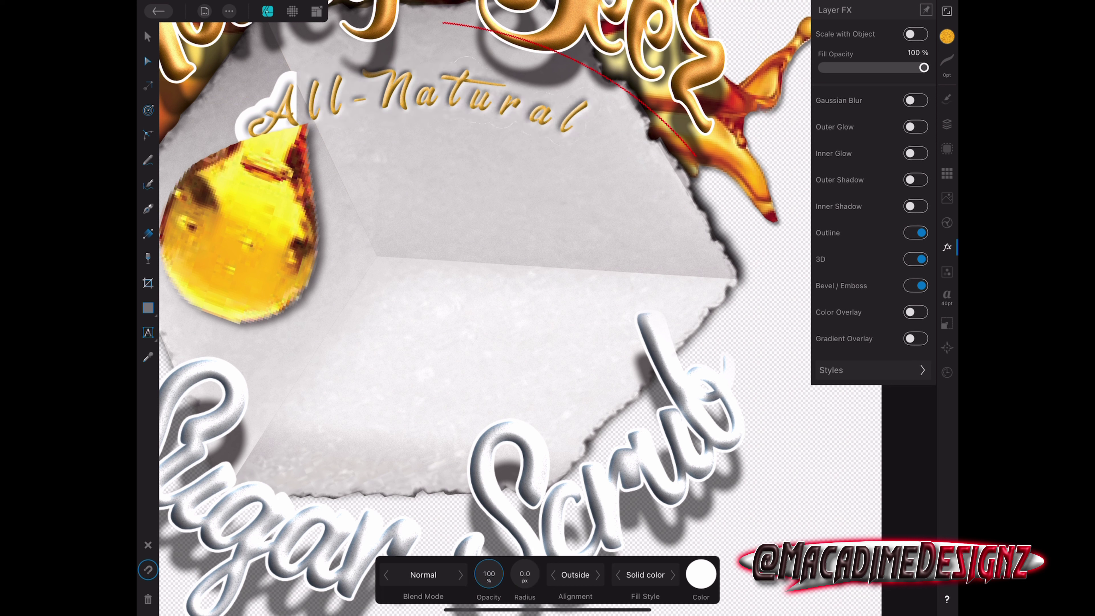
{"action": "left_click", "coordinate": [525, 575]}
{"action": "type", "text": "10"}
{"action": "key", "text": "Return"}
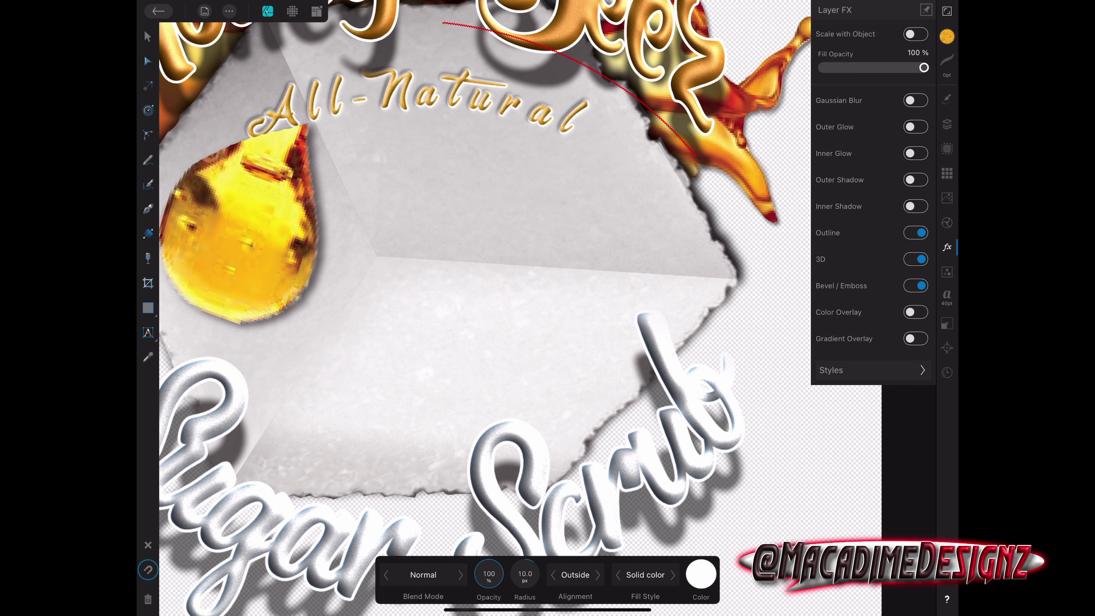
Reduce the 3D effect to 18.8 px radius/depth and 119.4 px soften.
{"action": "left_click", "coordinate": [821, 258]}
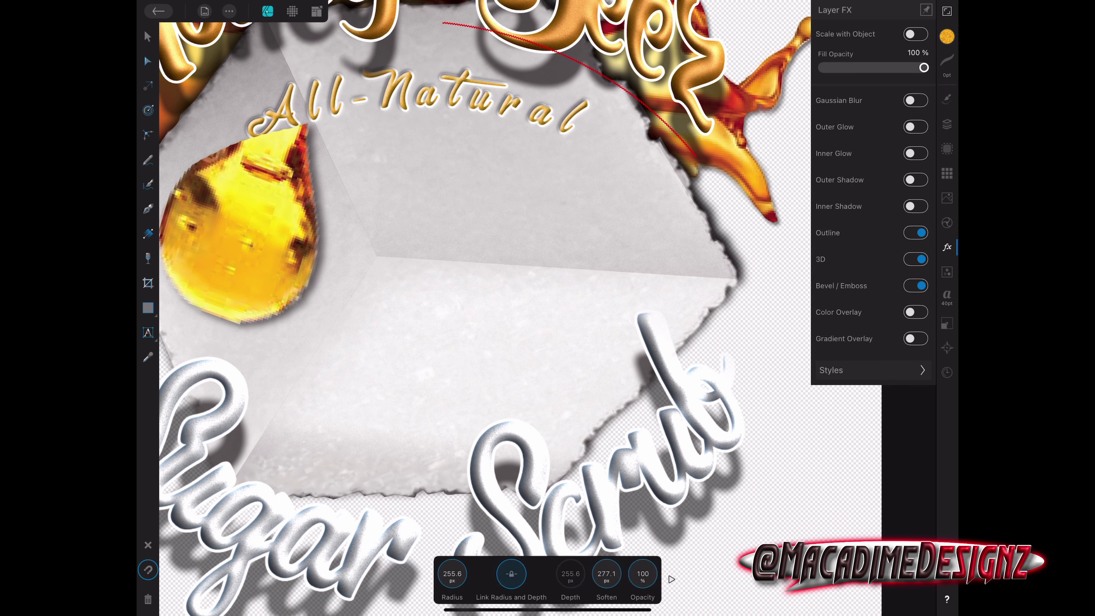
{"action": "left_click_drag", "start_coordinate": [452, 574], "coordinate": [422, 573]}
{"action": "left_click_drag", "start_coordinate": [606, 574], "coordinate": [598, 565]}
{"action": "left_click", "coordinate": [547, 328]}
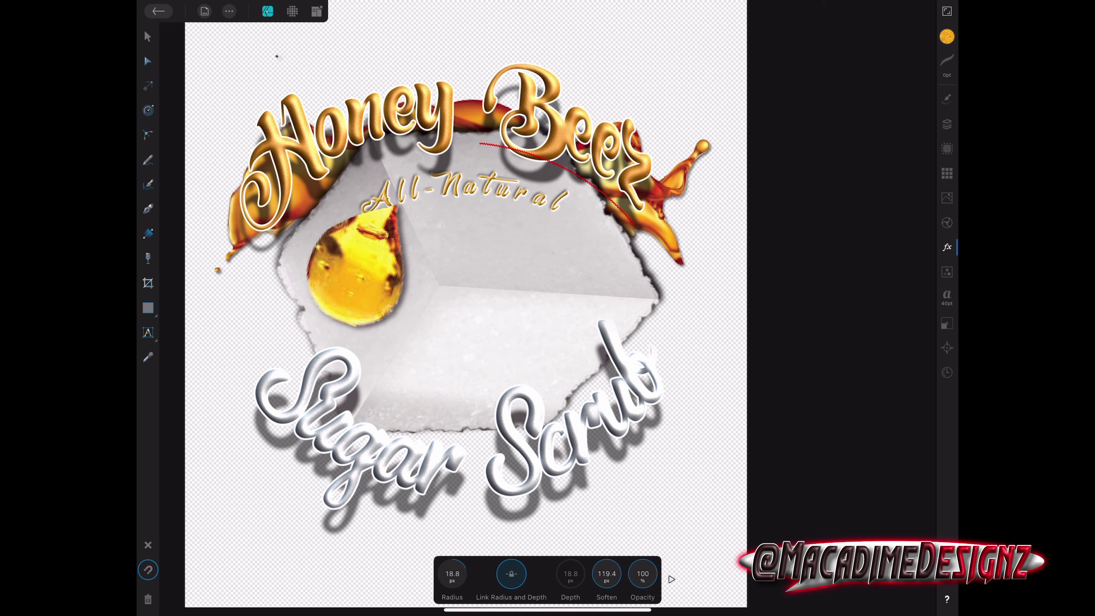
Move the honey drop image lower and enlarge it on the left of the sugar cube.
{"action": "left_click", "coordinate": [947, 125]}
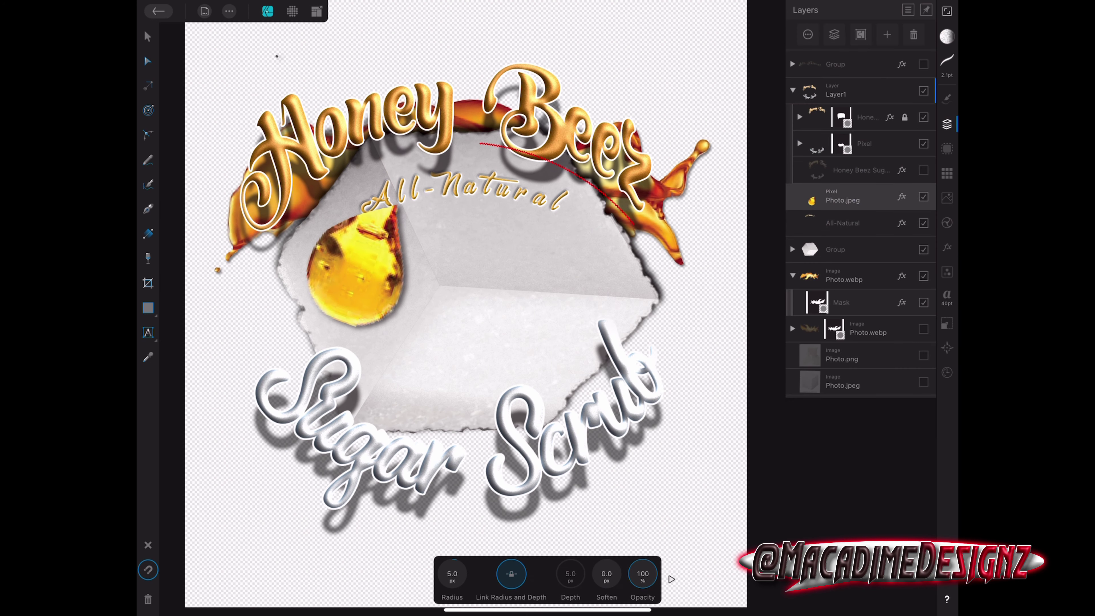
{"action": "left_click", "coordinate": [147, 36]}
{"action": "left_click_drag", "start_coordinate": [358, 289], "coordinate": [361, 312]}
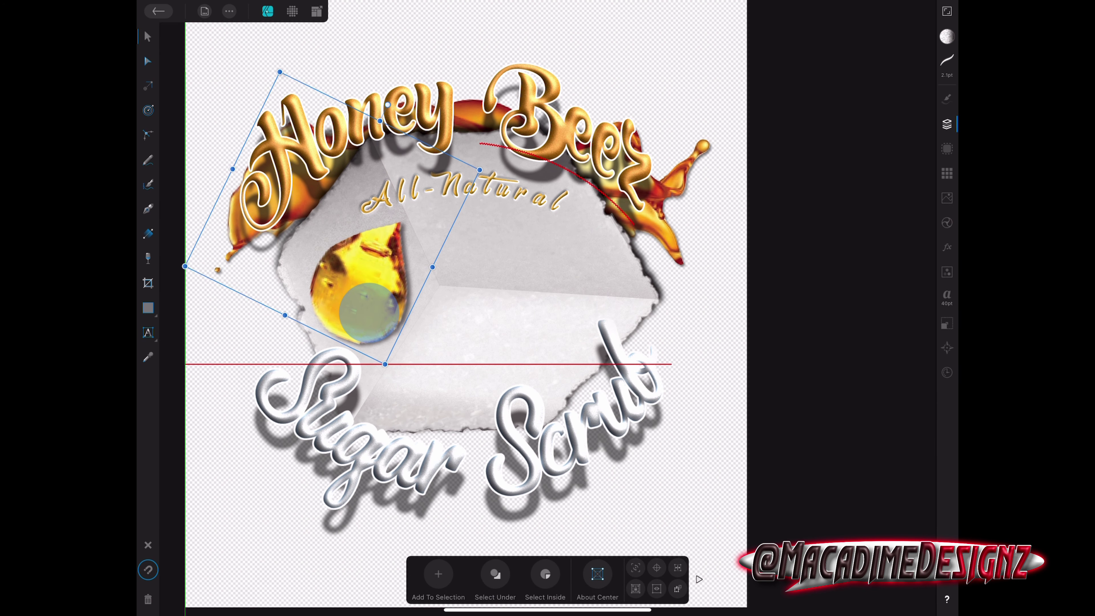
{"action": "left_click_drag", "start_coordinate": [385, 370], "coordinate": [376, 408]}
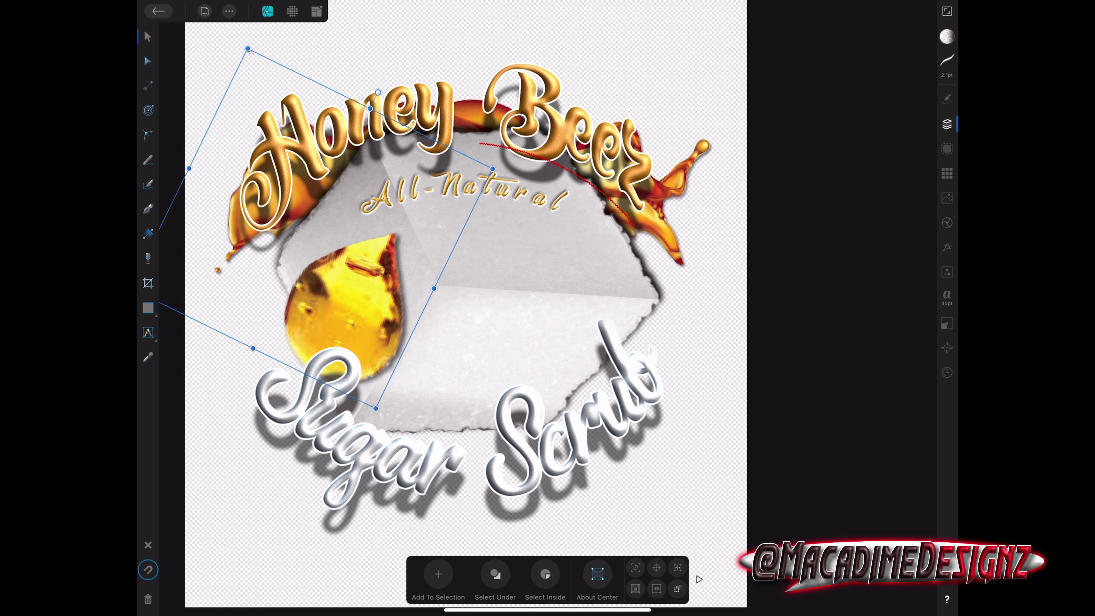
{"action": "left_click_drag", "start_coordinate": [364, 340], "coordinate": [354, 318]}
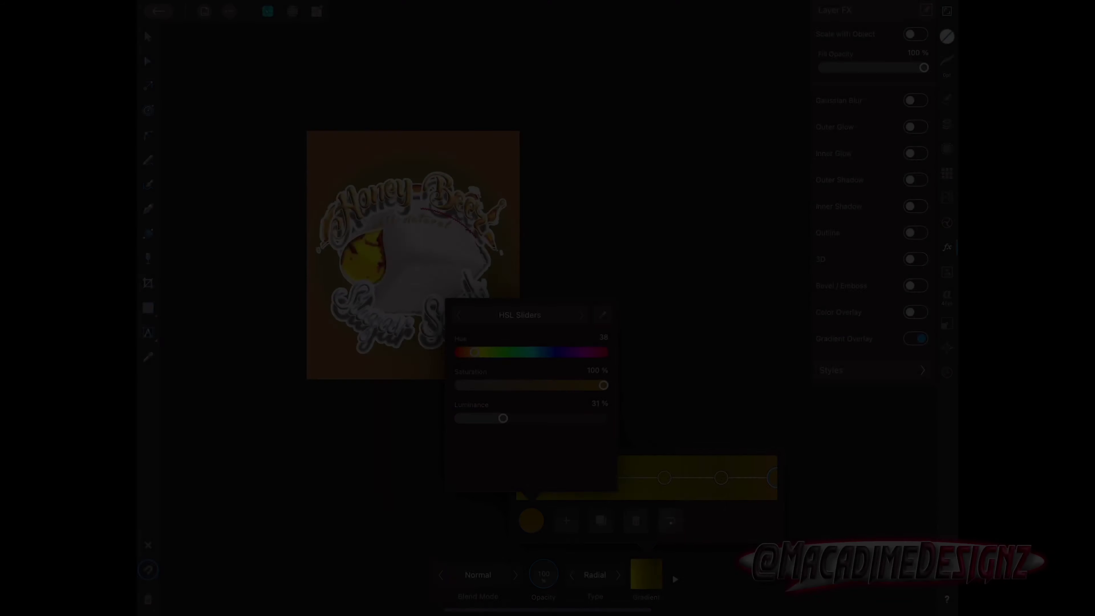
Change the radial gradient overlay stop to bright vivid yellow with the HSL sliders.
{"action": "left_click_drag", "start_coordinate": [479, 351], "coordinate": [547, 374]}
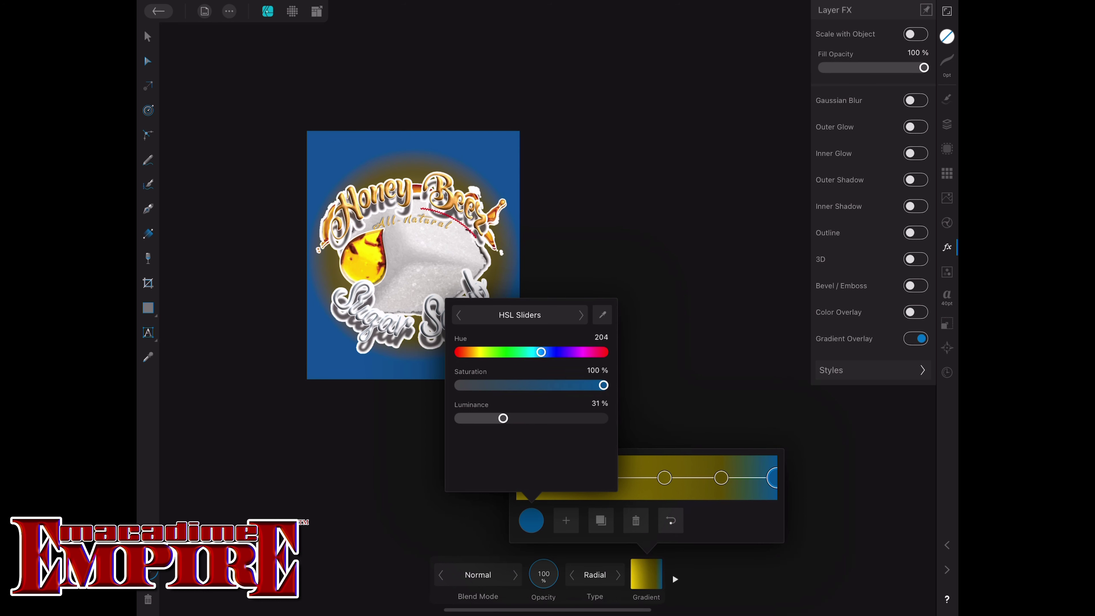
{"action": "key", "text": "Escape"}
{"action": "left_click", "coordinate": [531, 521]}
{"action": "left_click_drag", "start_coordinate": [478, 364], "coordinate": [514, 369]}
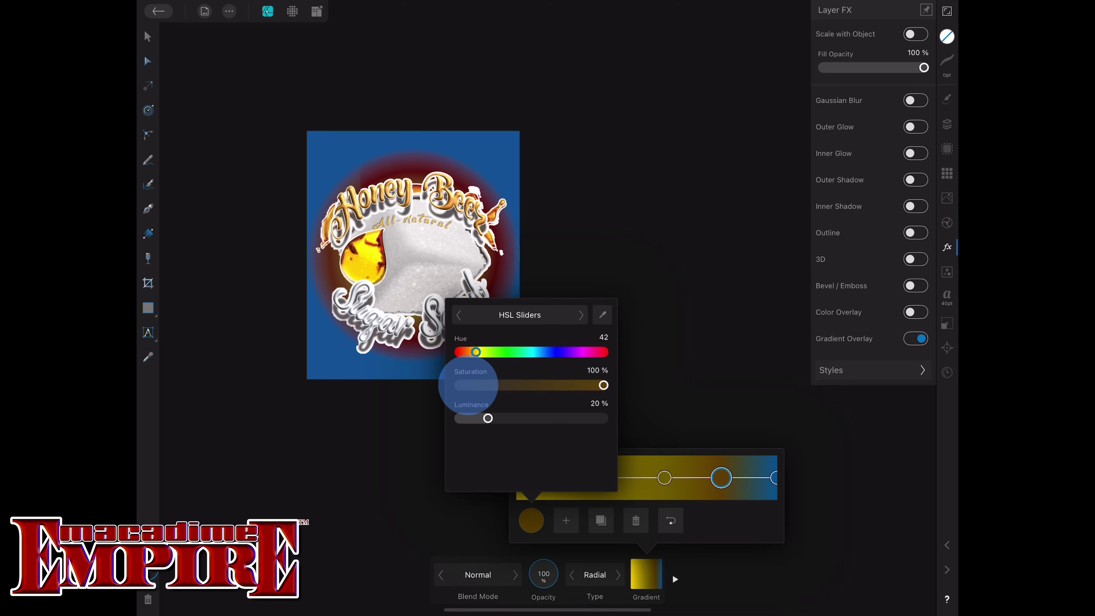
{"action": "left_click_drag", "start_coordinate": [513, 368], "coordinate": [484, 369]}
{"action": "left_click_drag", "start_coordinate": [488, 418], "coordinate": [536, 418]}
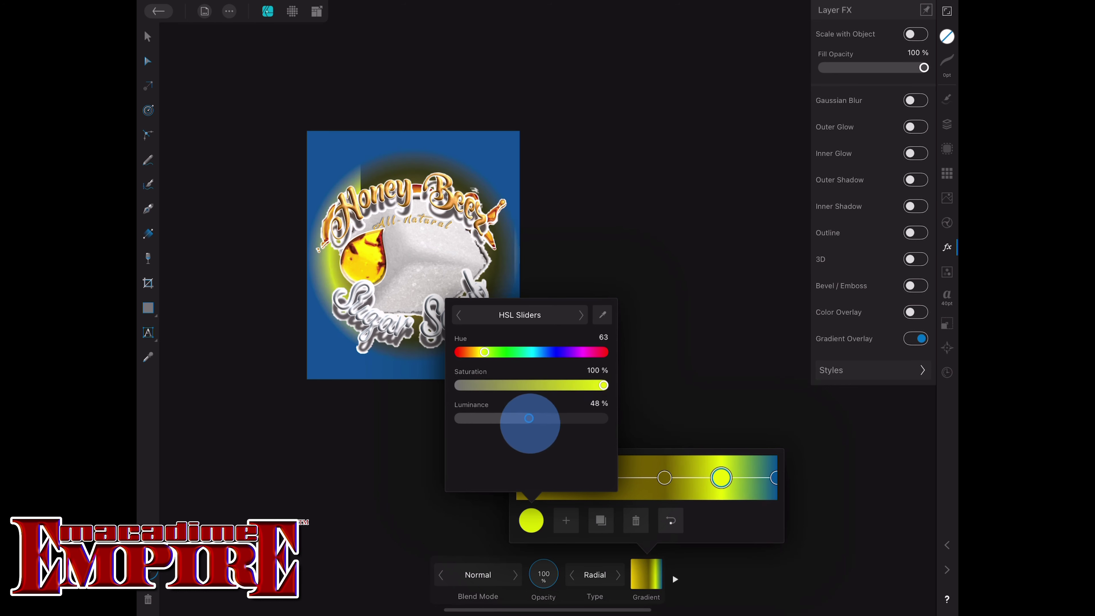
{"action": "left_click", "coordinate": [668, 258]}
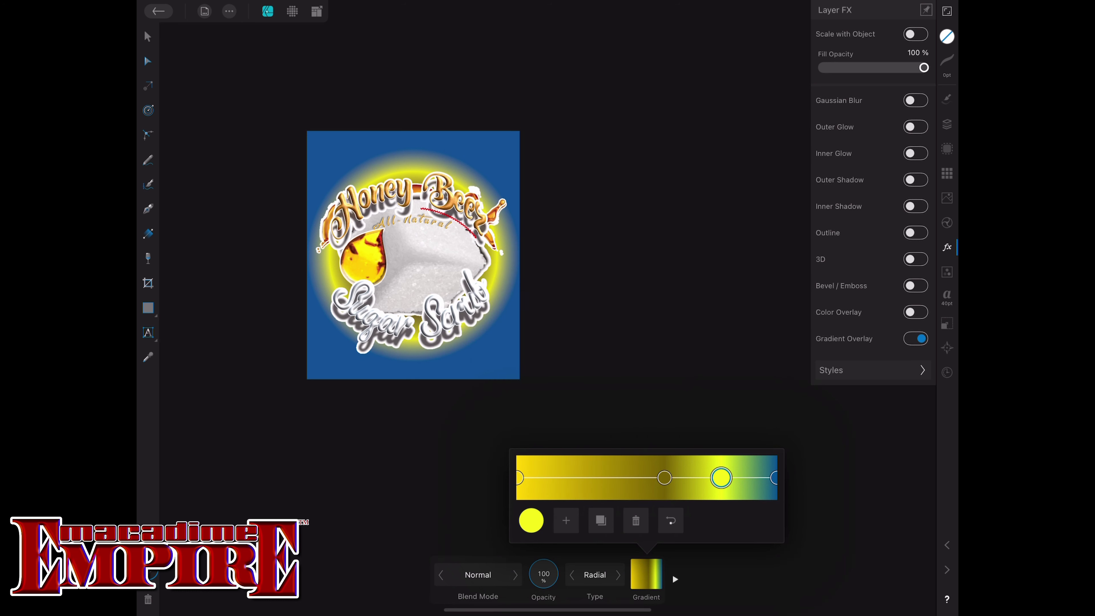
{"action": "left_click", "coordinate": [515, 574]}
Set the glow's blend mode to Hard light and hide the Photo.webp honey splash layer.
{"action": "left_click", "coordinate": [515, 574]}
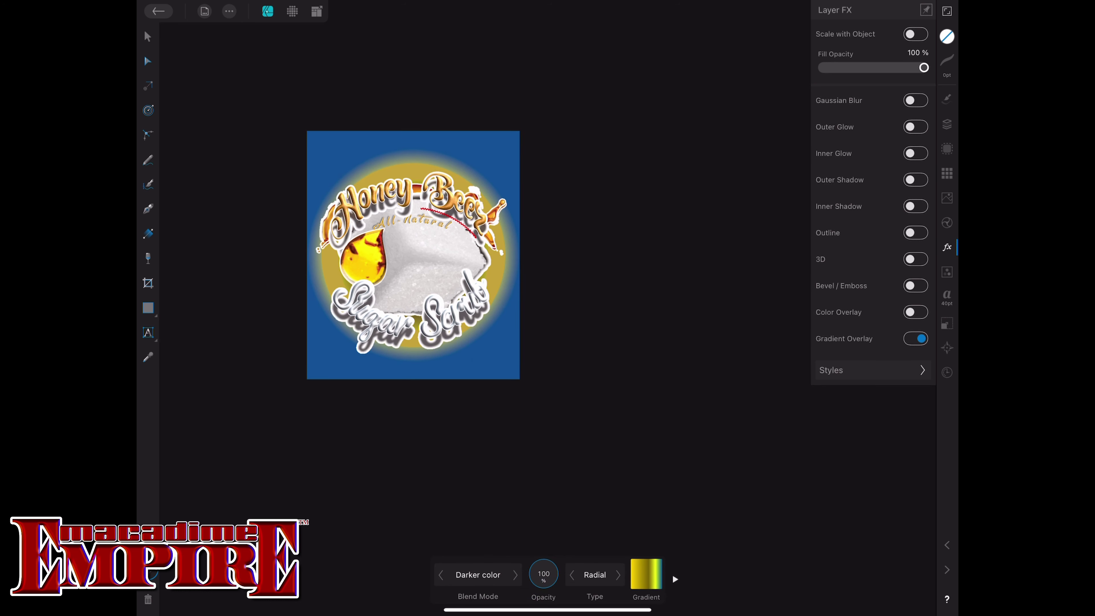
{"action": "left_click", "coordinate": [515, 574]}
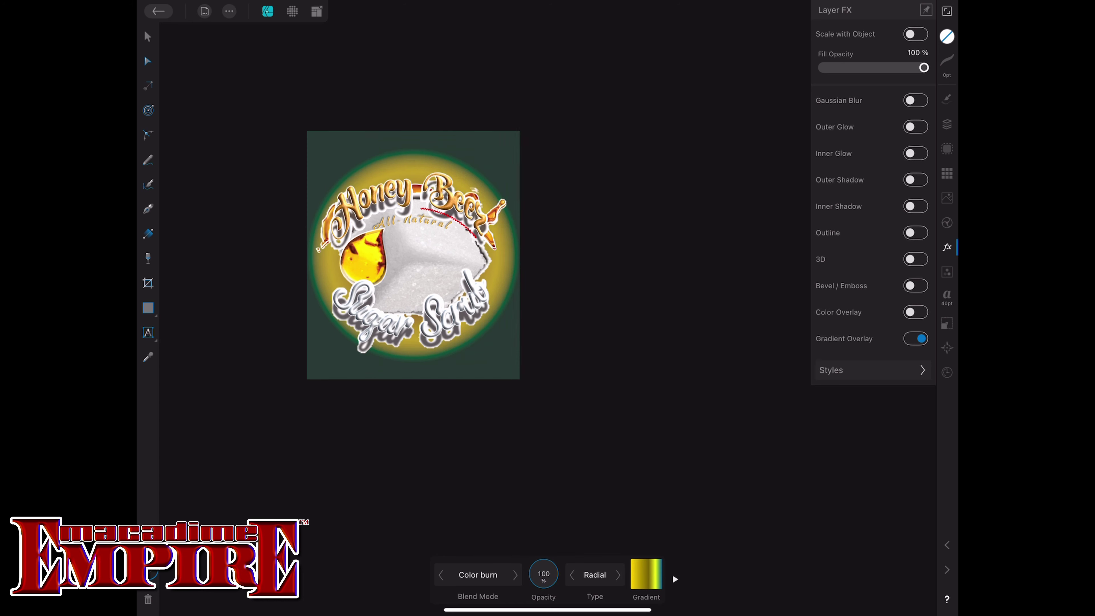
{"action": "left_click", "coordinate": [515, 575]}
{"action": "left_click", "coordinate": [441, 574]}
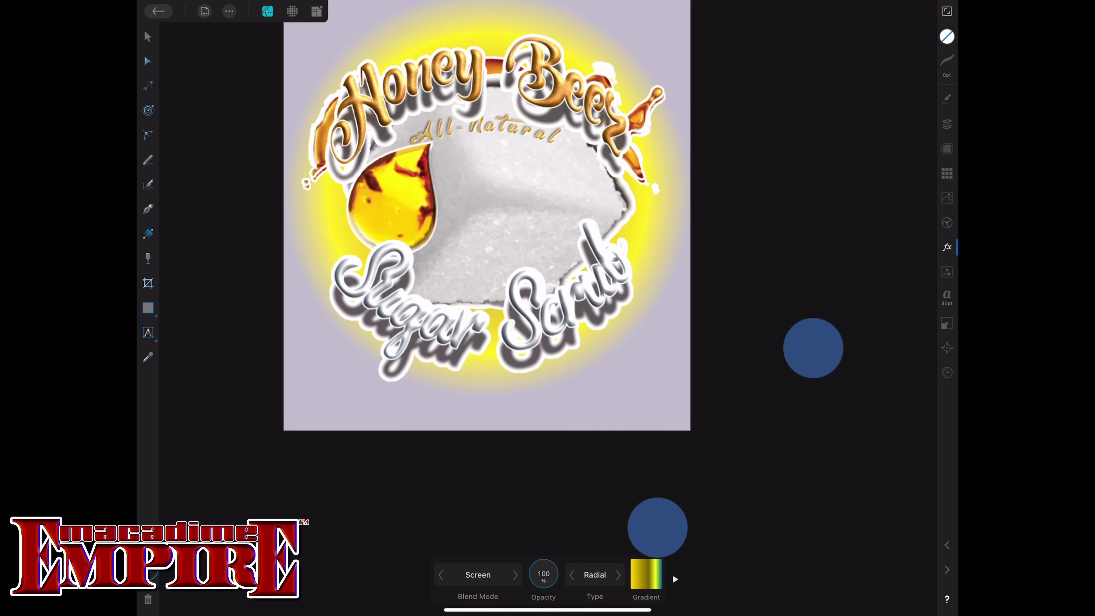
{"action": "scroll", "coordinate": [733, 436], "scroll_direction": "up", "scroll_amount": 5}
{"action": "left_click", "coordinate": [515, 575]}
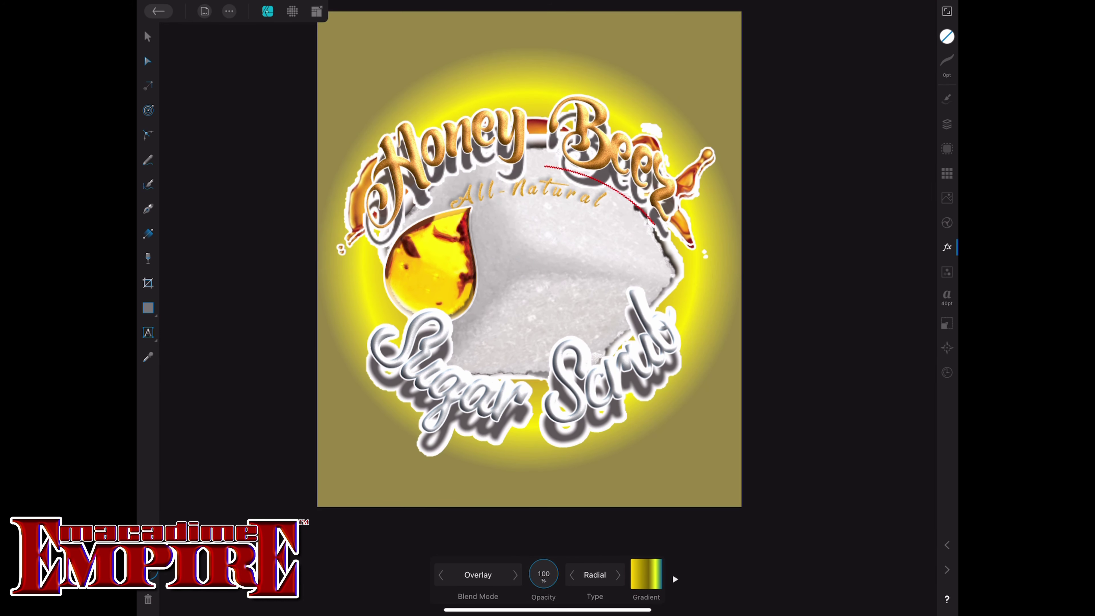
{"action": "left_click", "coordinate": [515, 574]}
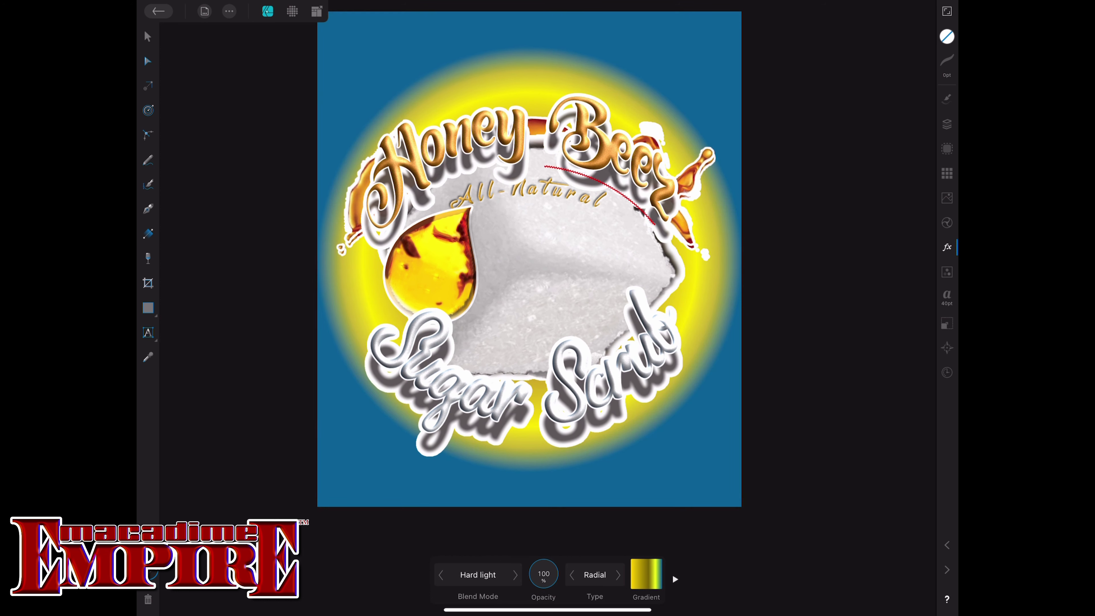
{"action": "scroll", "coordinate": [662, 417], "scroll_direction": "right", "scroll_amount": 2}
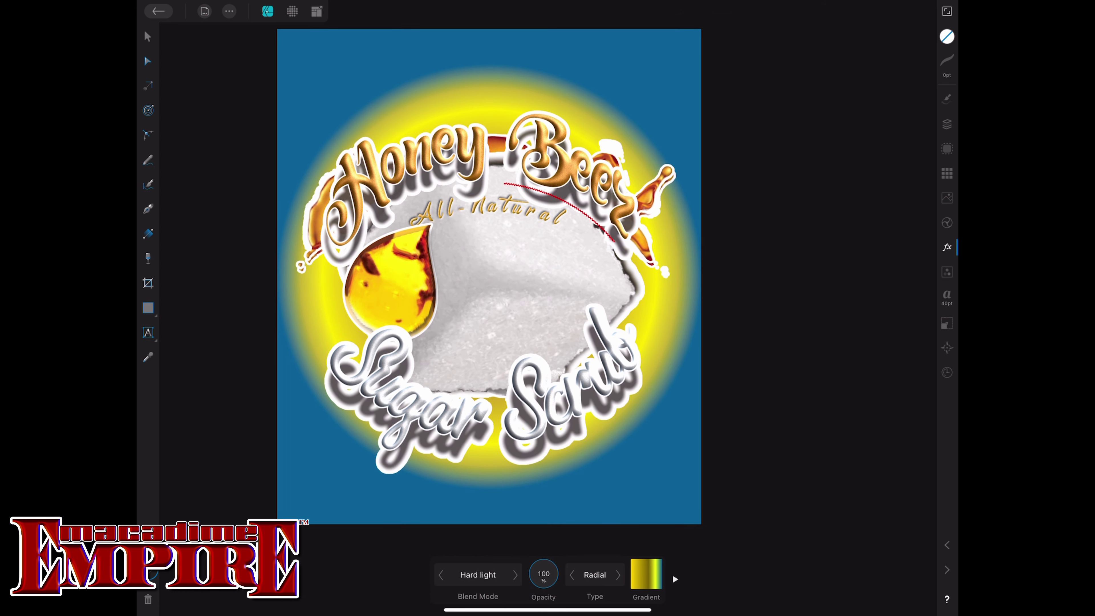
{"action": "left_click", "coordinate": [946, 124]}
{"action": "left_click", "coordinate": [923, 276]}
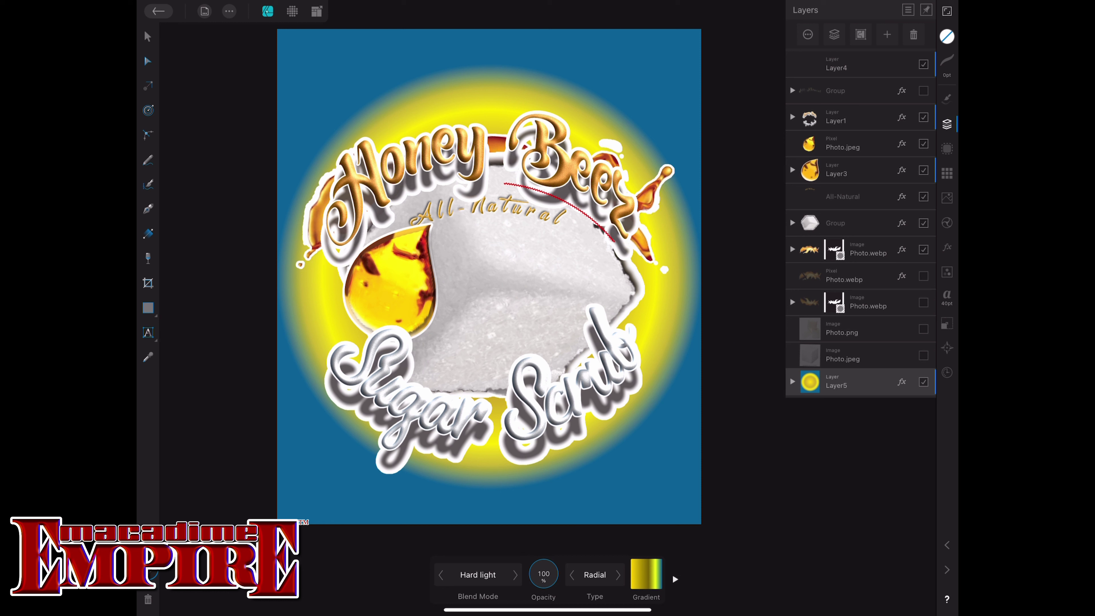
Select the Photo.webp image, Group, Layer3 and Layer1 layers together in Layers.
{"action": "left_click", "coordinate": [854, 276]}
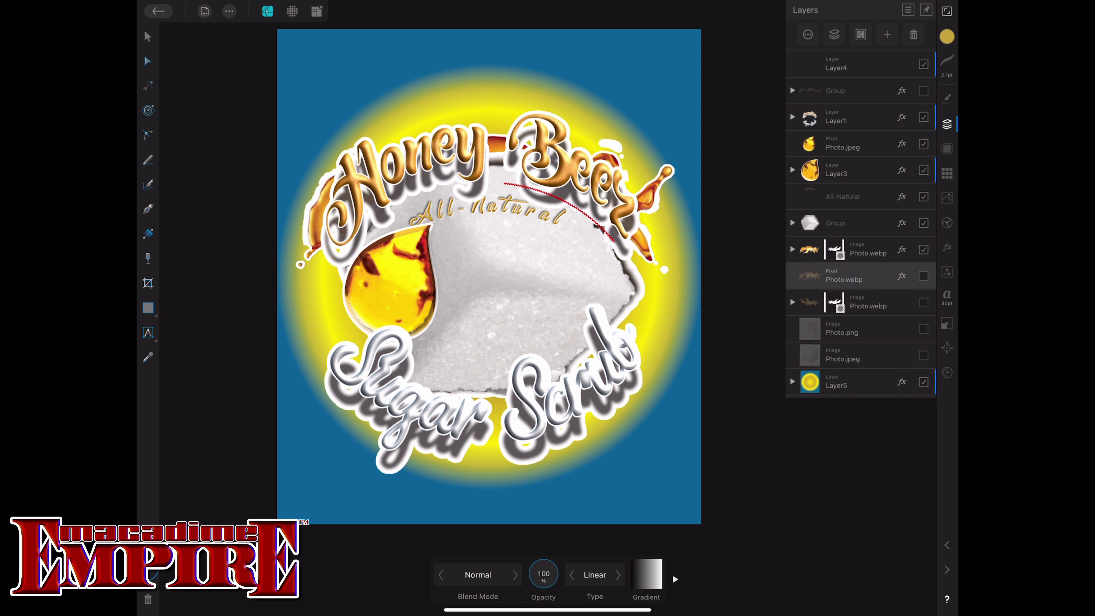
{"action": "left_click", "coordinate": [862, 249]}
{"action": "left_click", "coordinate": [845, 223], "text": "ctrl"}
{"action": "left_click", "coordinate": [845, 170], "text": "ctrl"}
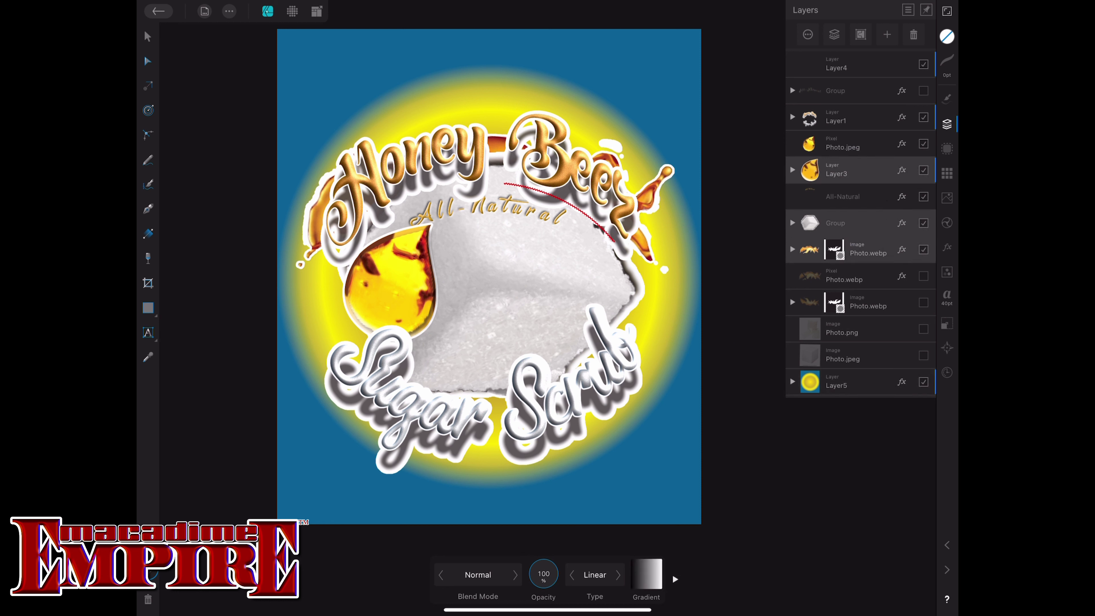
{"action": "left_click", "coordinate": [845, 117], "text": "ctrl"}
{"action": "left_click", "coordinate": [851, 249]}
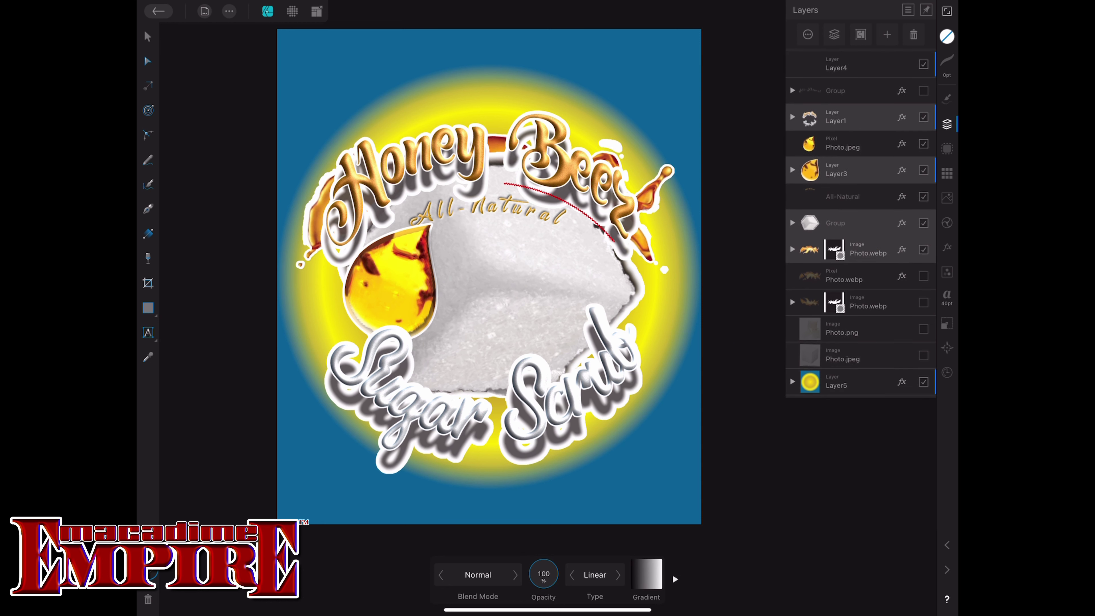
Give the selected layers an 11.2 px Layer FX outline using Darker color blend mode.
{"action": "left_click", "coordinate": [947, 247]}
{"action": "left_click_drag", "start_coordinate": [525, 575], "coordinate": [504, 578]}
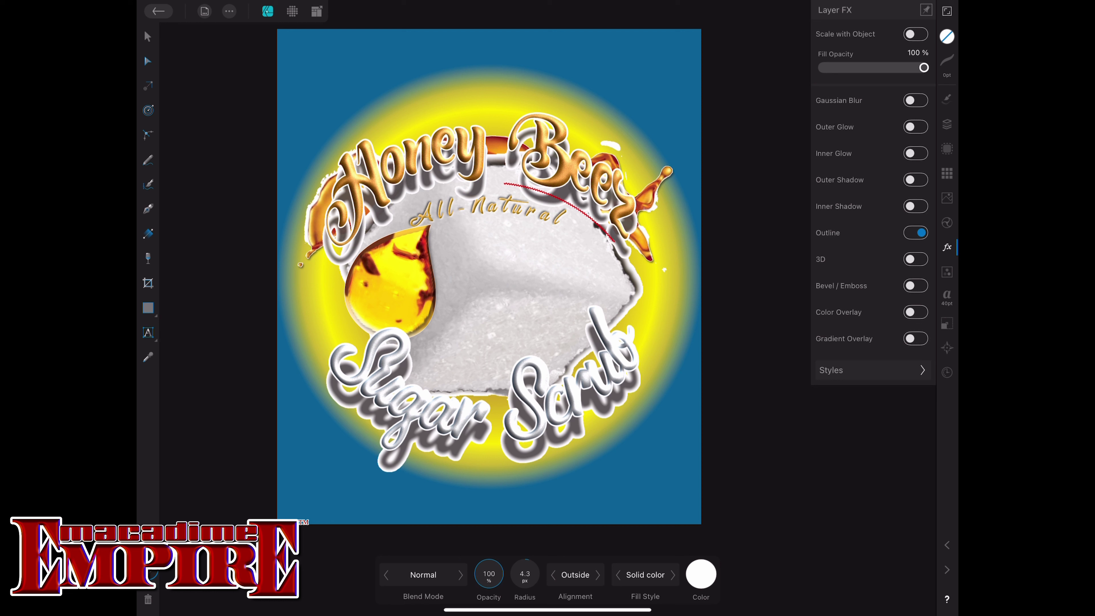
{"action": "left_click", "coordinate": [460, 575]}
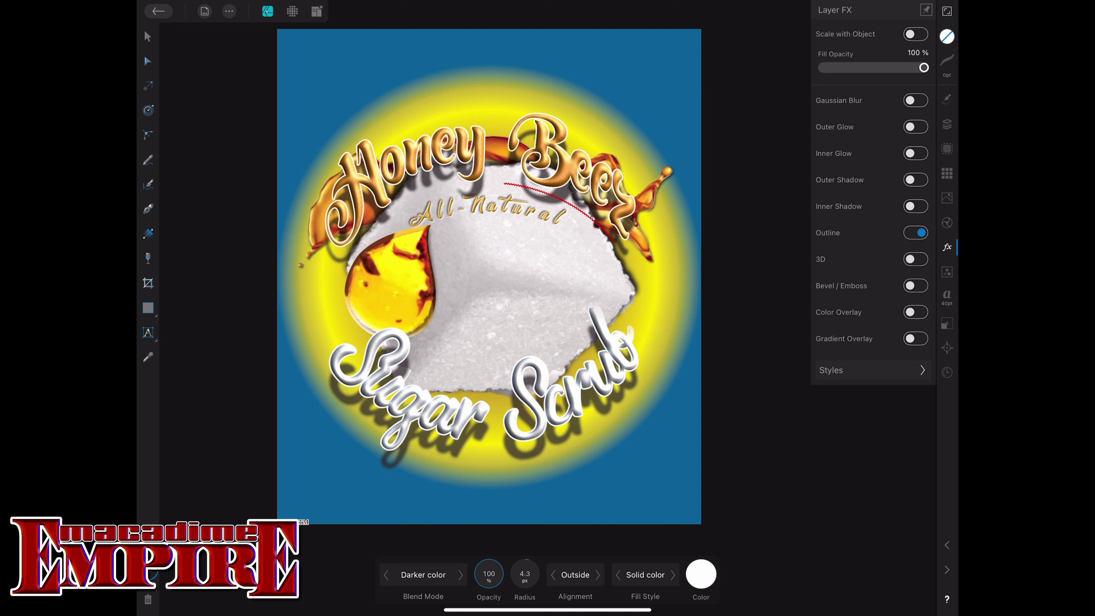
{"action": "left_click_drag", "start_coordinate": [524, 574], "coordinate": [548, 574]}
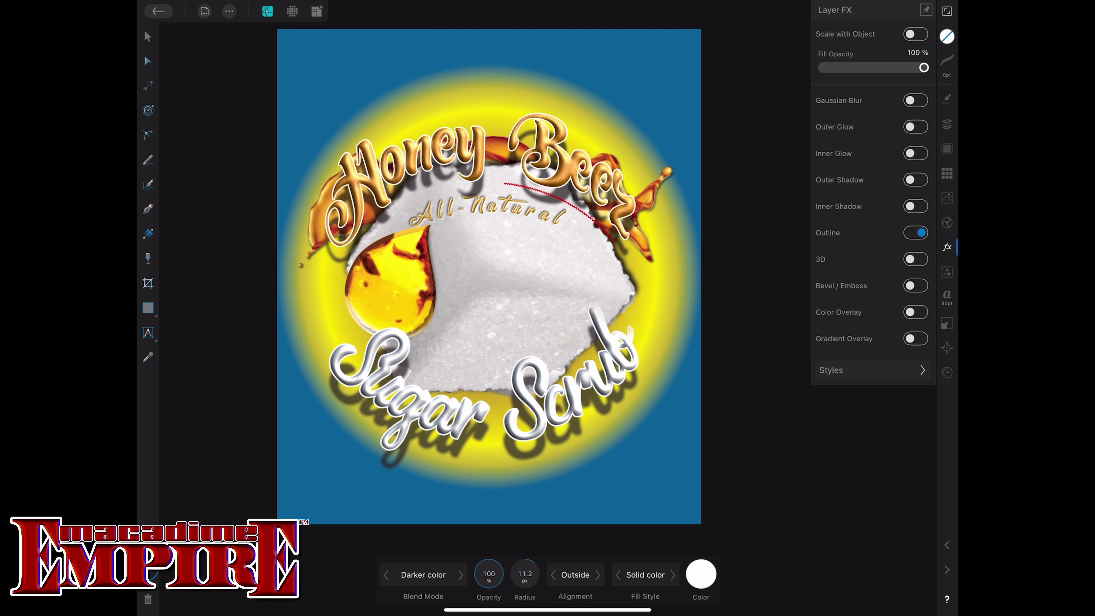